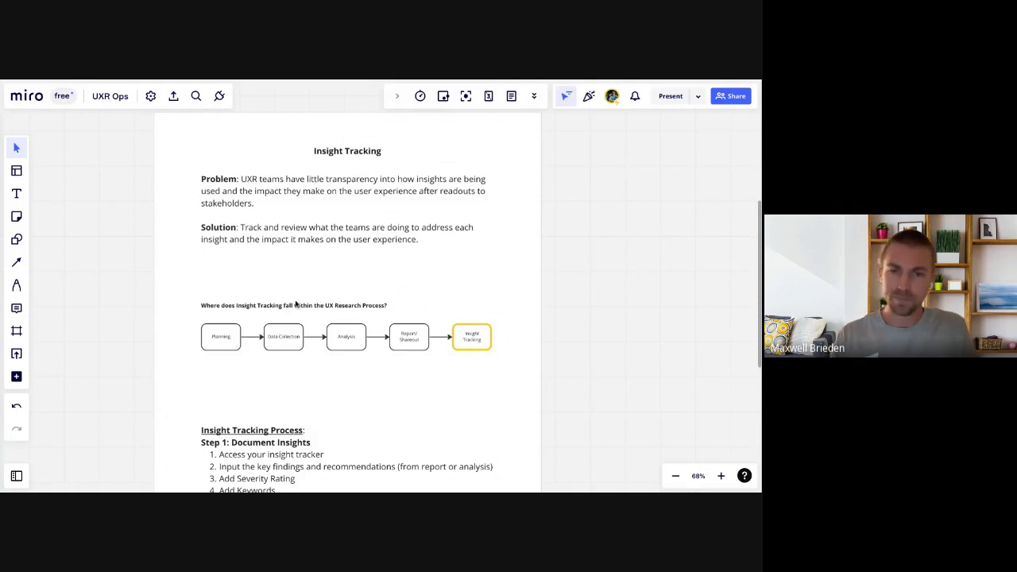
Read through the Insight Tracking document, examining the UX research process diagram and the three steps of the tracking process
scroll(296, 304, up, 1)
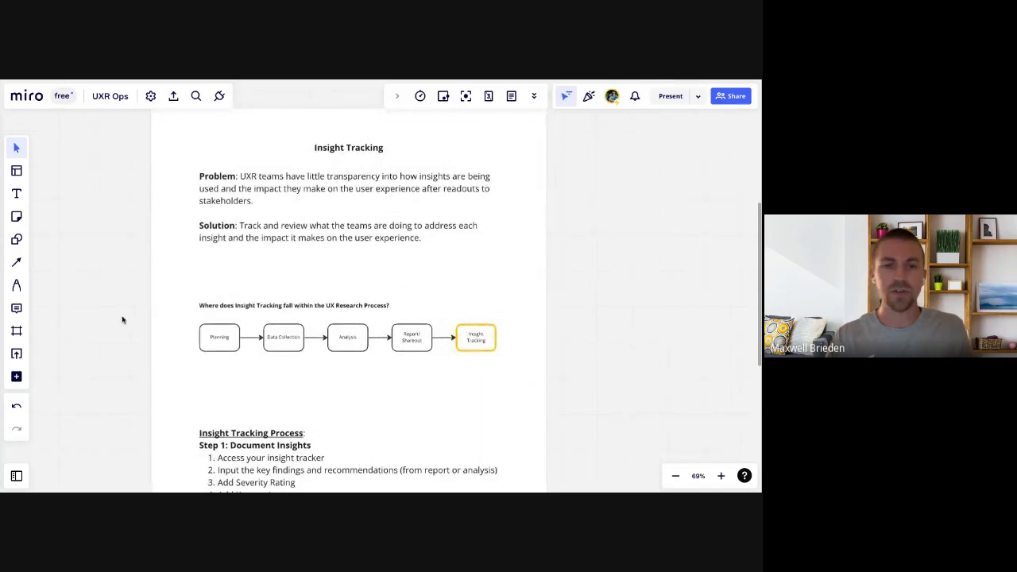
scroll(258, 318, up, 5)
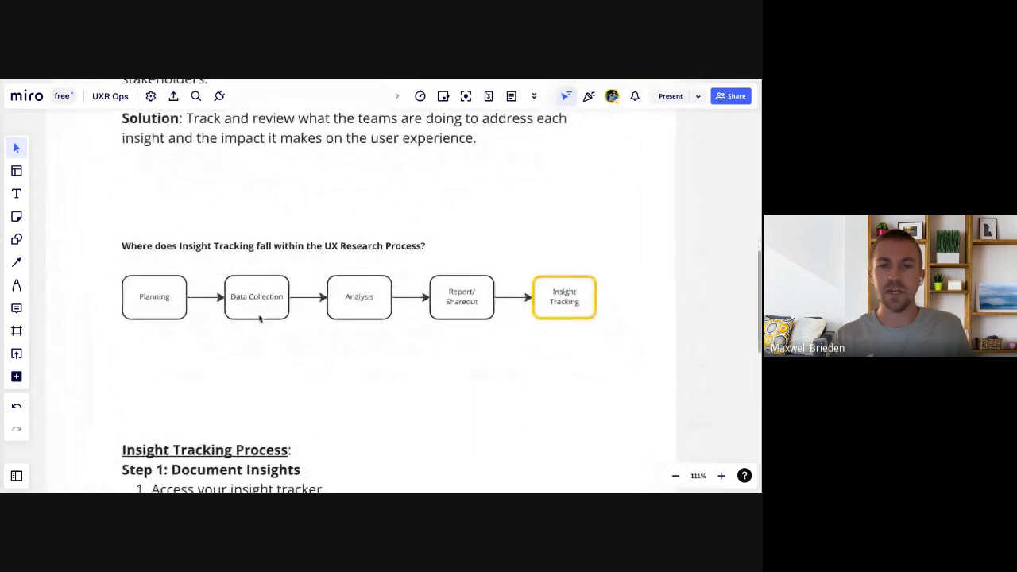
scroll(364, 286, down, 2)
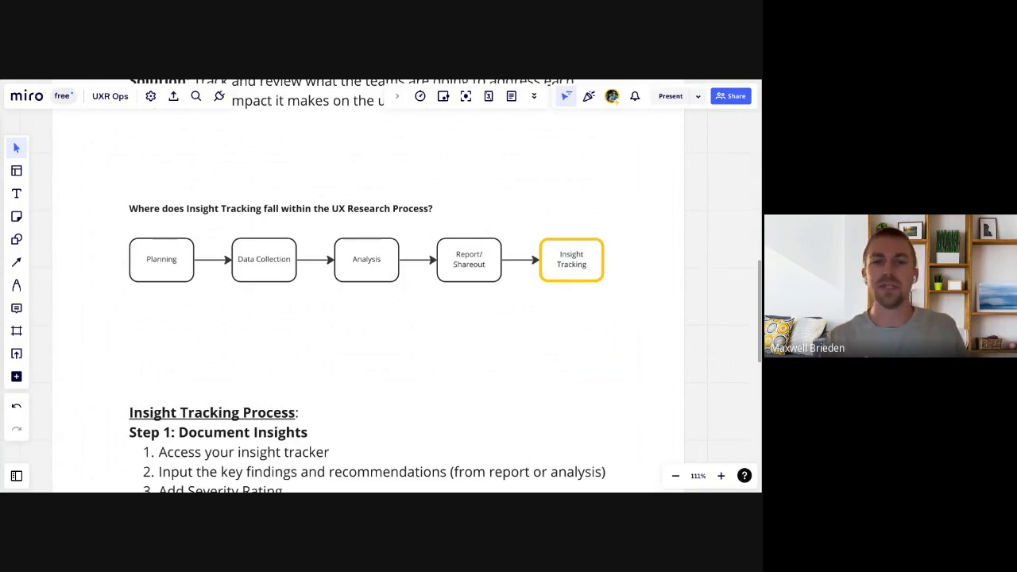
scroll(366, 286, down, 2)
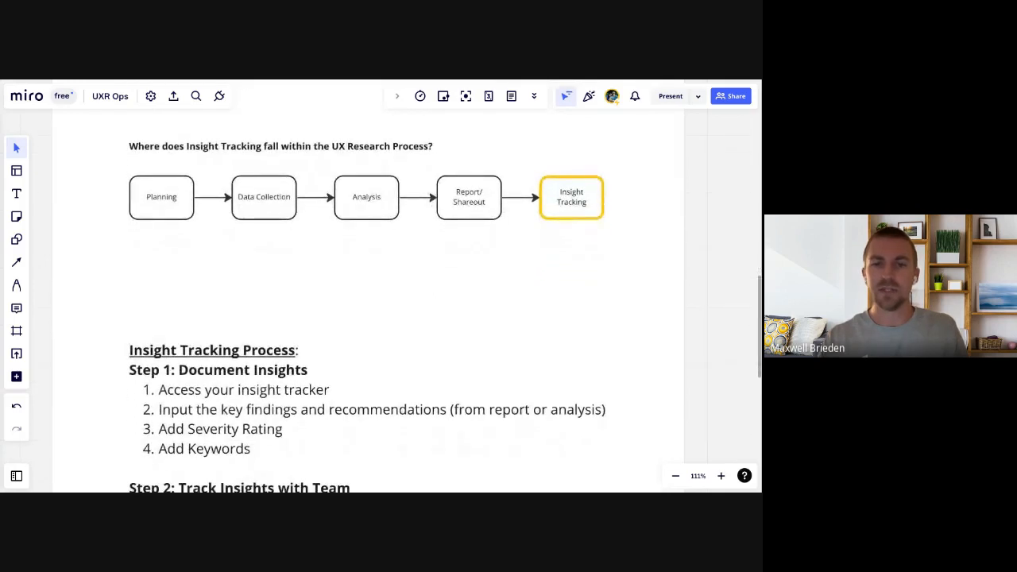
scroll(367, 287, down, 2)
scroll(367, 286, down, 4)
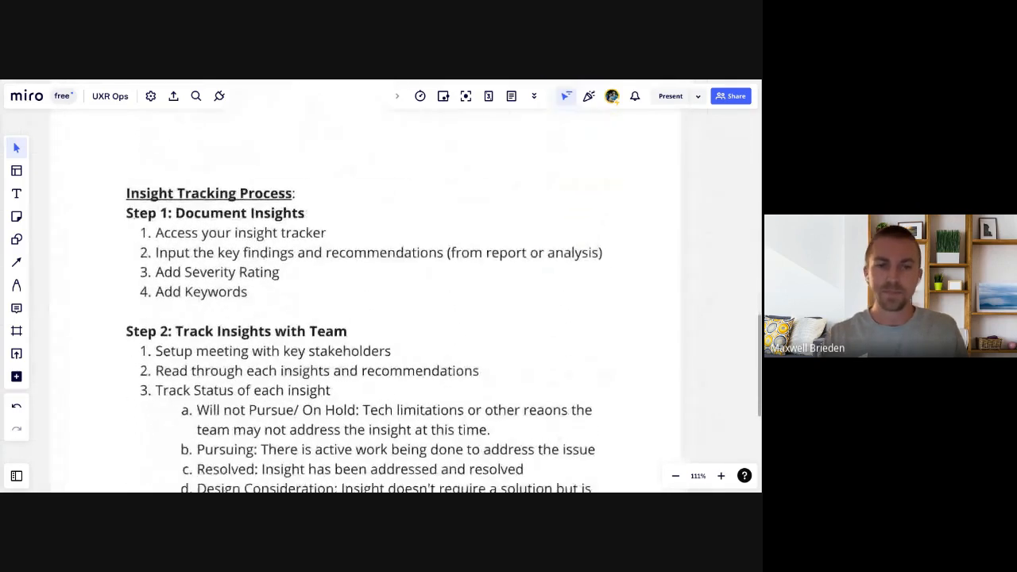
scroll(366, 286, down, 3)
scroll(343, 175, down, 3)
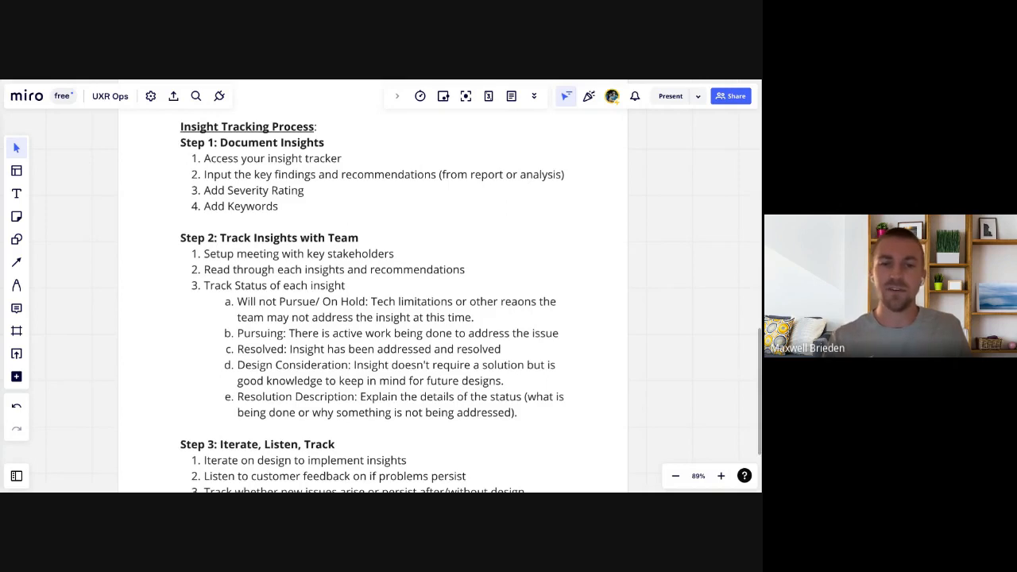
scroll(369, 302, down, 1)
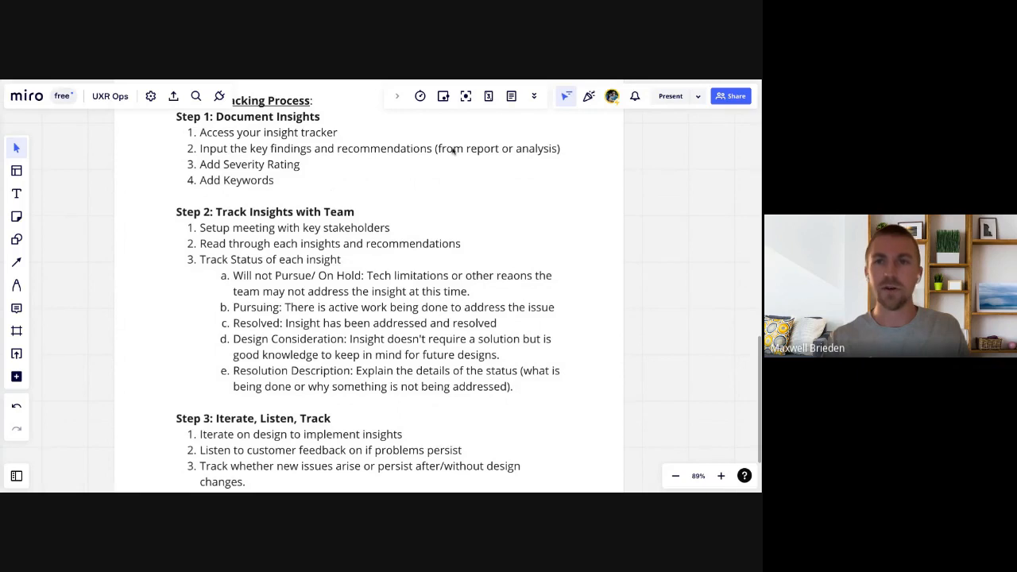
scroll(445, 176, up, 5)
scroll(444, 177, up, 5)
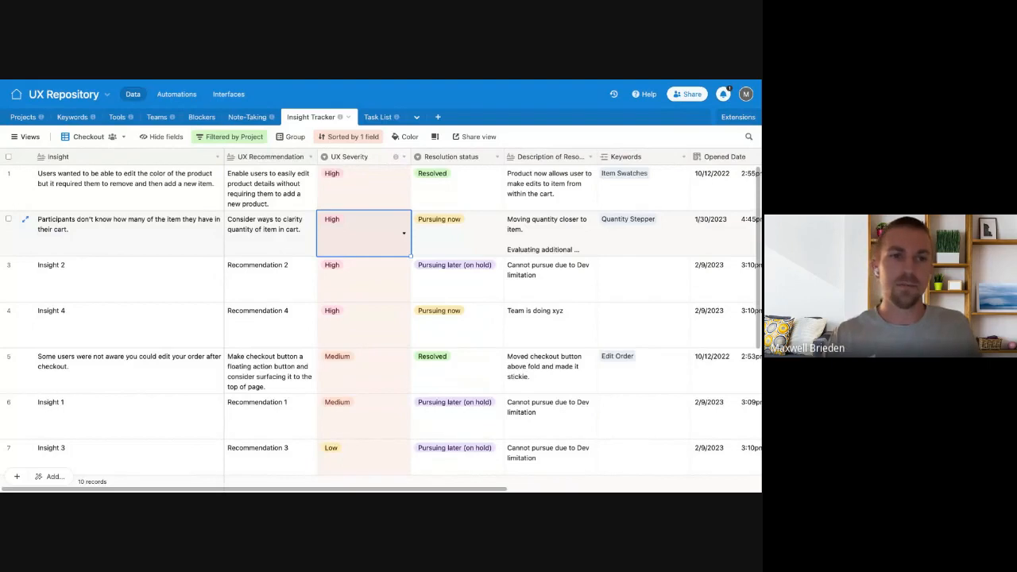
Open the Note-taking base from the UX Research workspace in Airtable and show its Project table
click(17, 96)
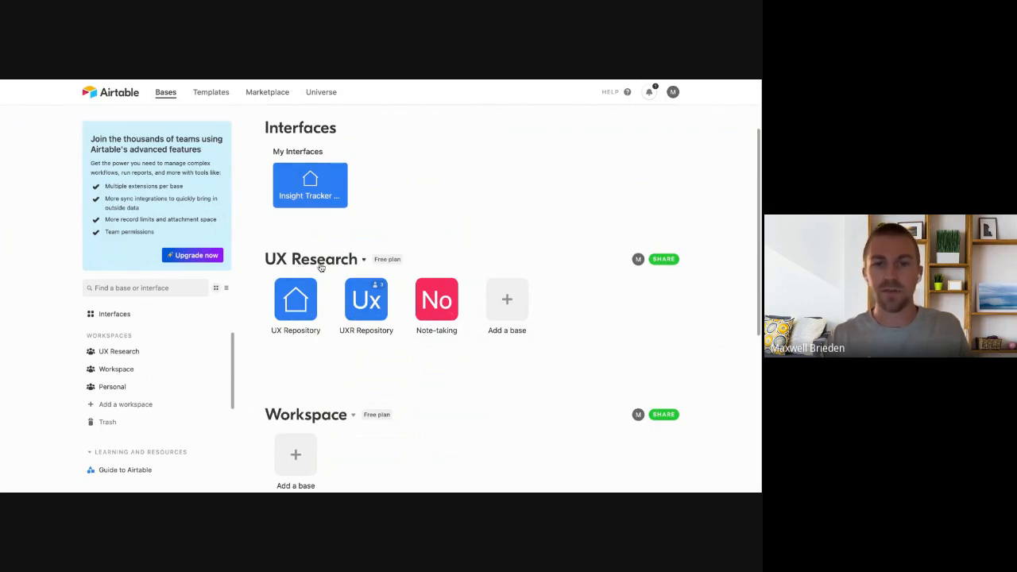
scroll(332, 270, down, 1)
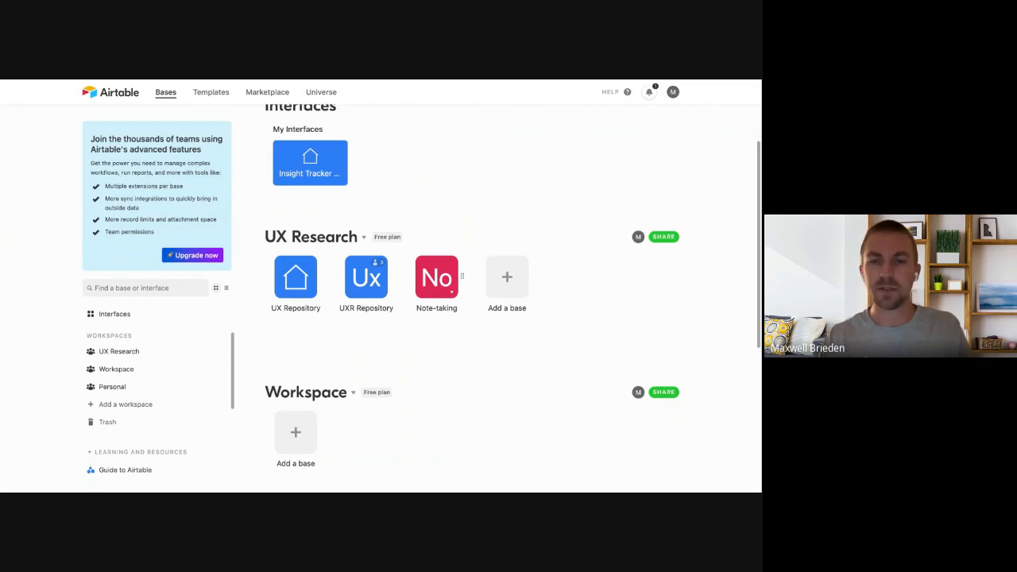
click(436, 278)
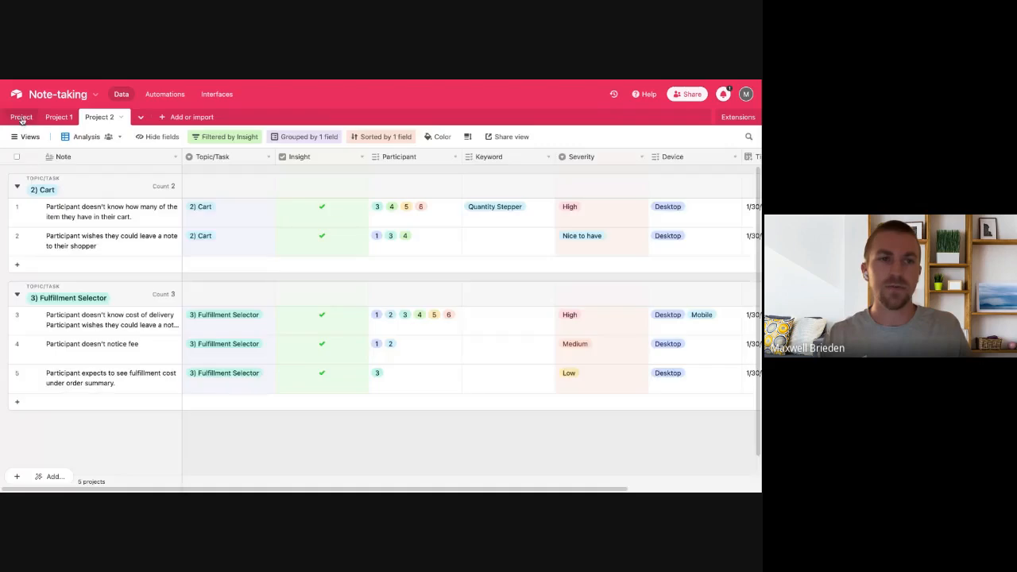
click(22, 117)
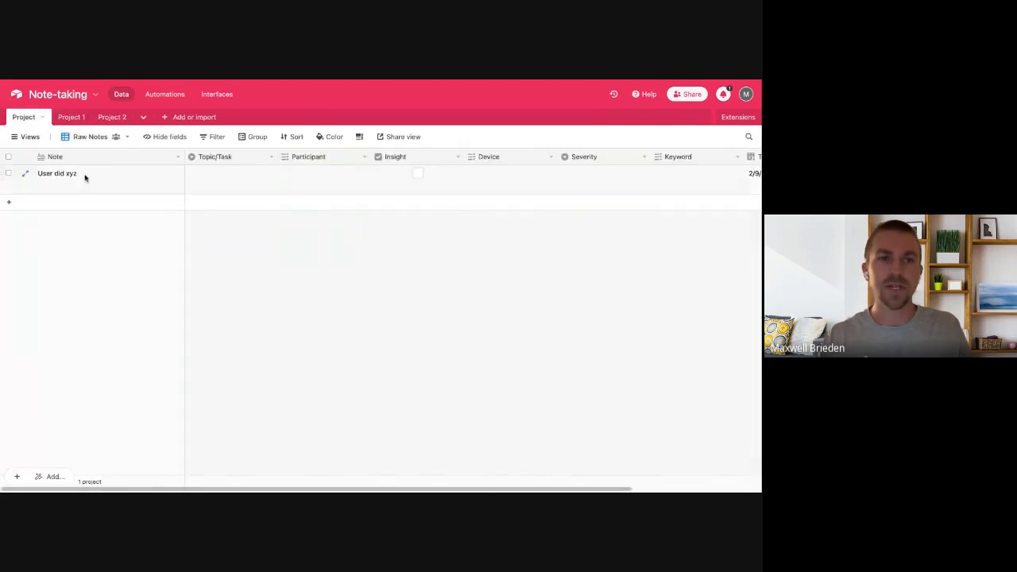
Clear the note text of the first record in the Project table
click(84, 183)
key(BackSpace)
click(303, 255)
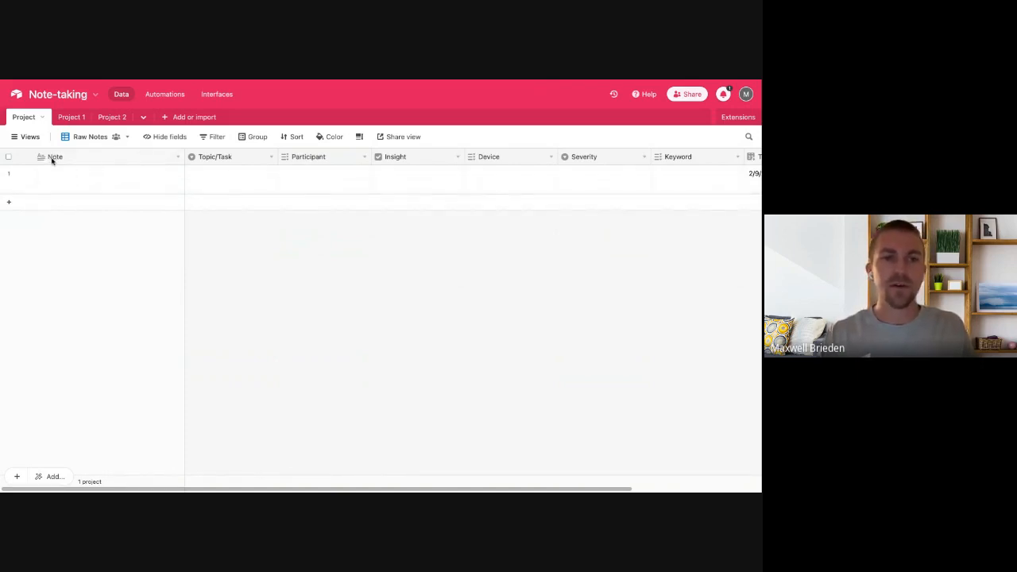
Examine the Topic/Task choices of the empty record, and look at its Keyword and Severity fields
click(255, 180)
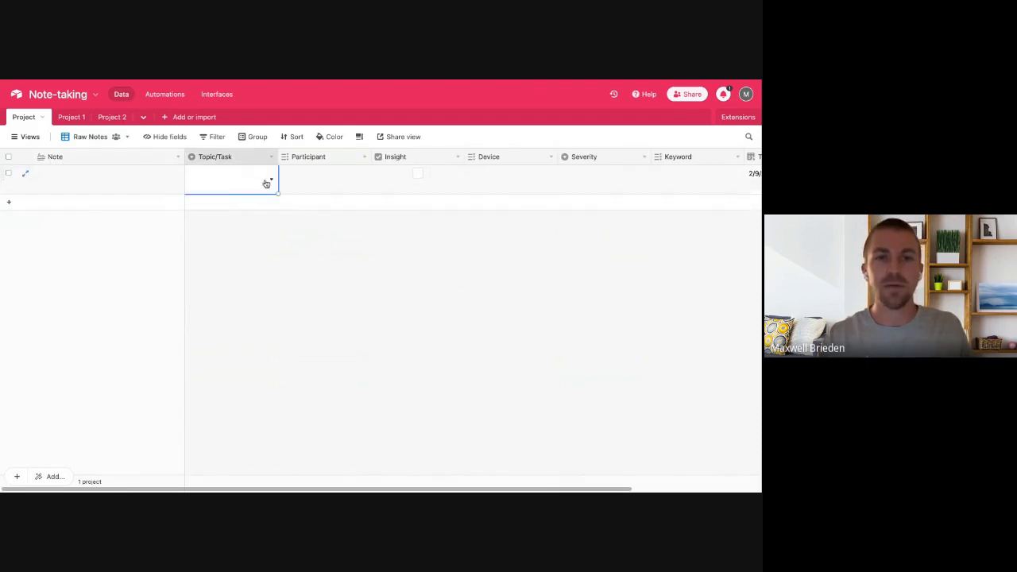
click(267, 181)
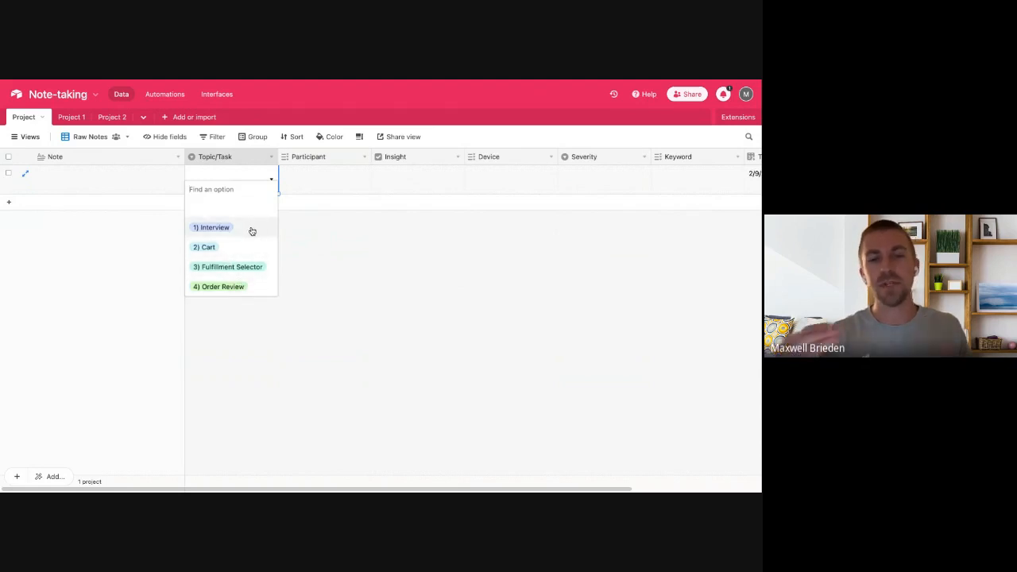
click(309, 243)
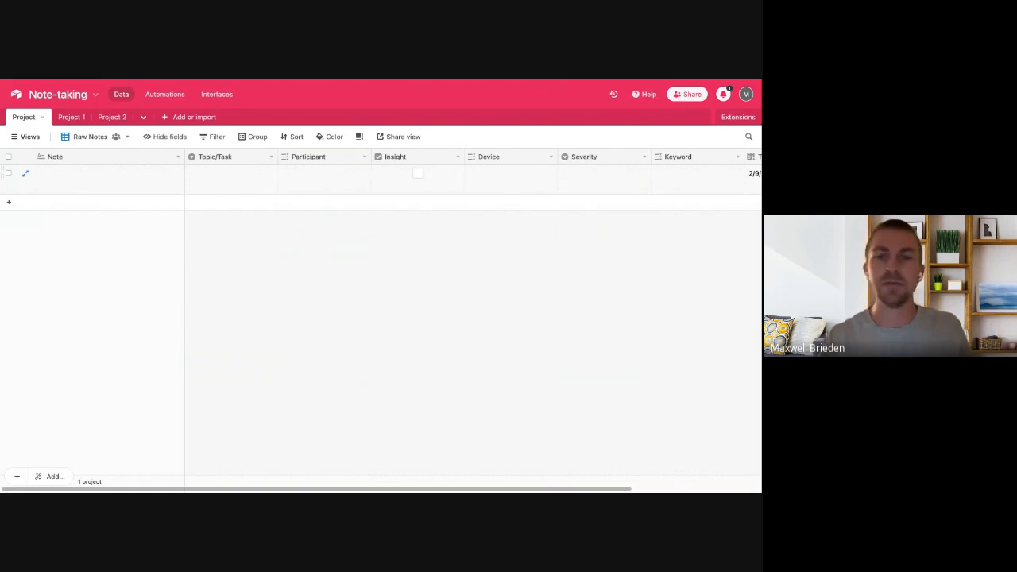
click(695, 182)
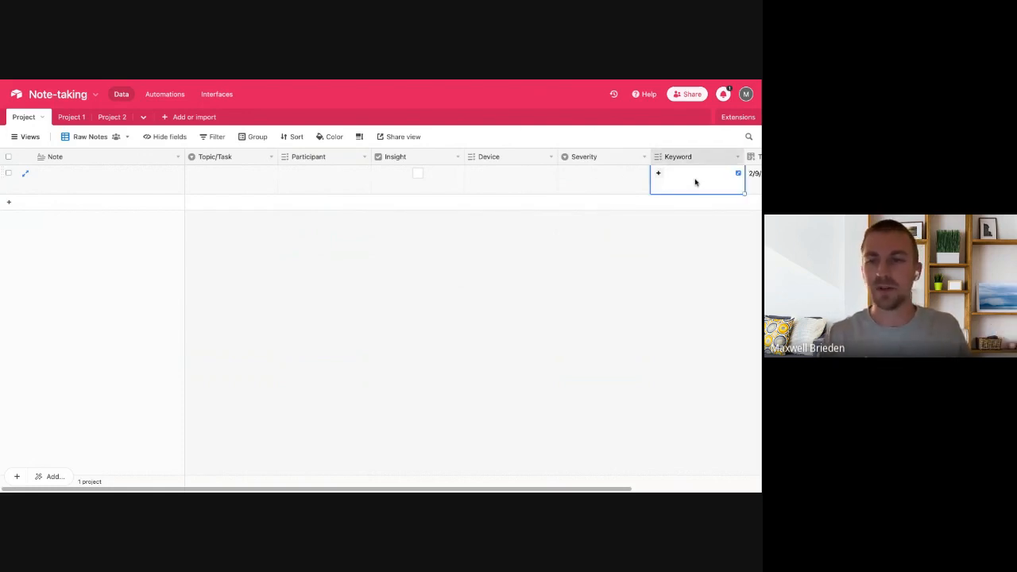
click(601, 179)
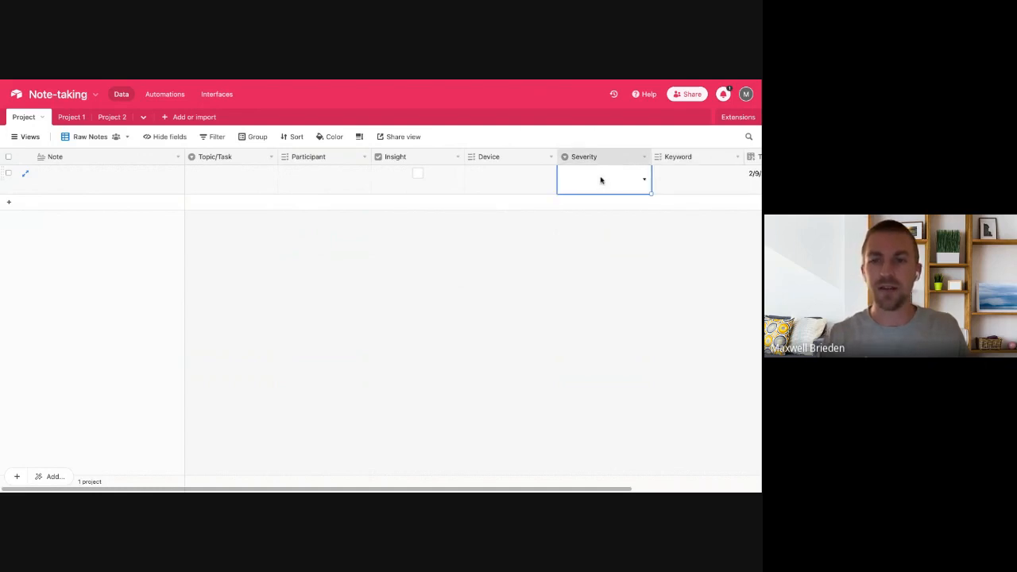
click(565, 295)
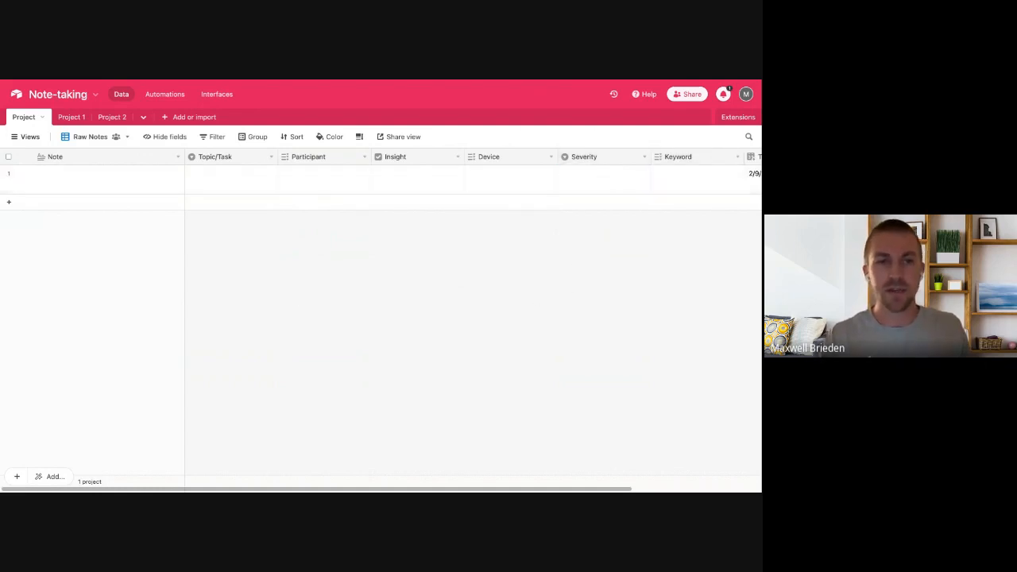
Enter the note "User did xyz." in the first record and set its Topic/Task to "2) Cart"
click(138, 187)
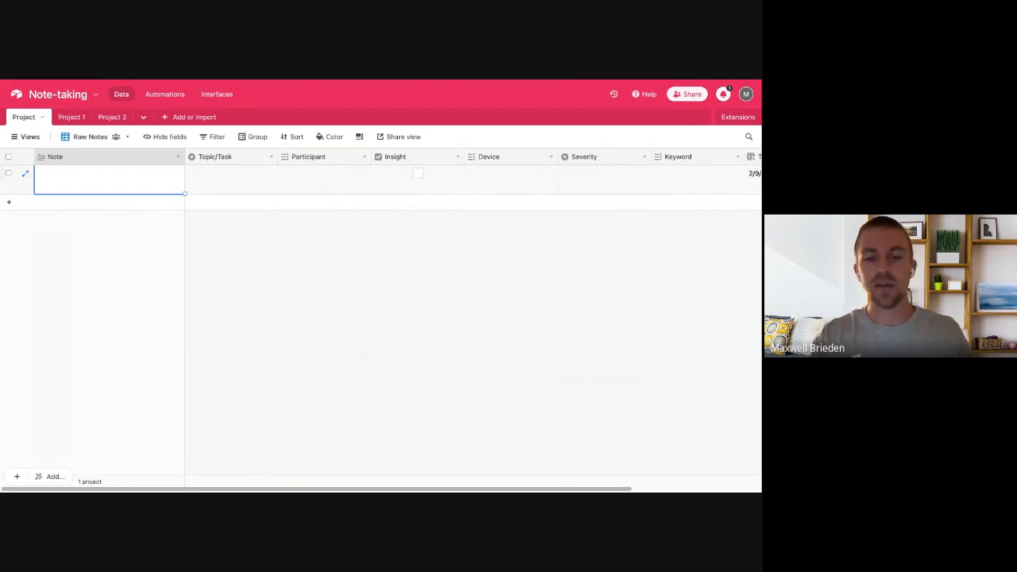
text(User sa)
key(BackSpace)
key(BackSpace)
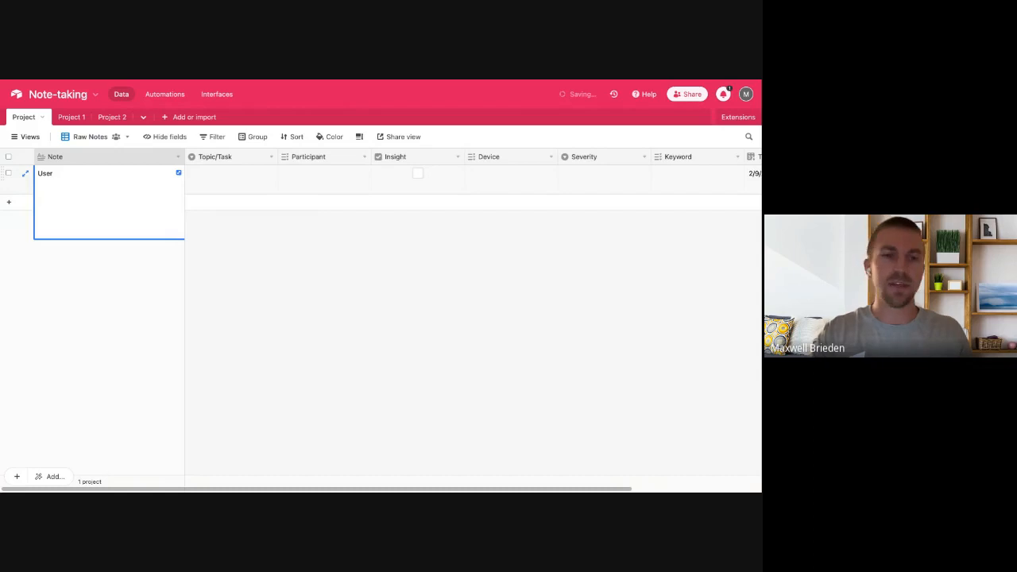
text(did xyz.)
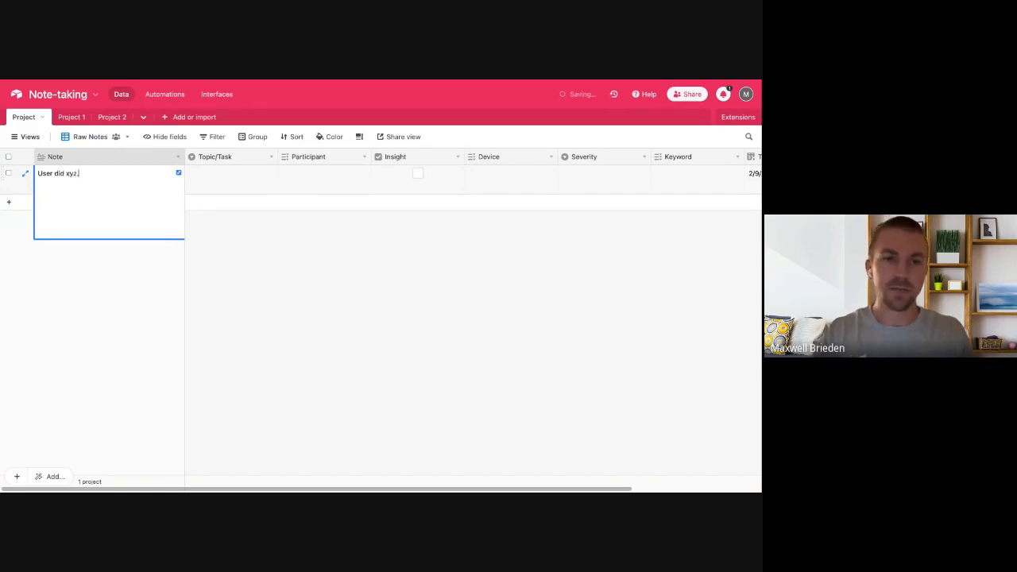
click(235, 184)
click(236, 183)
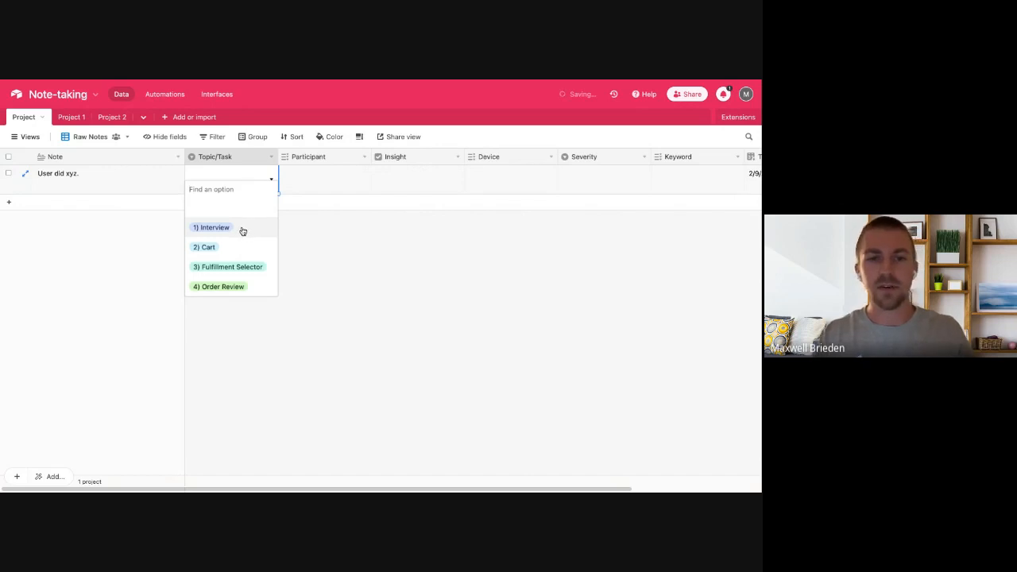
click(226, 249)
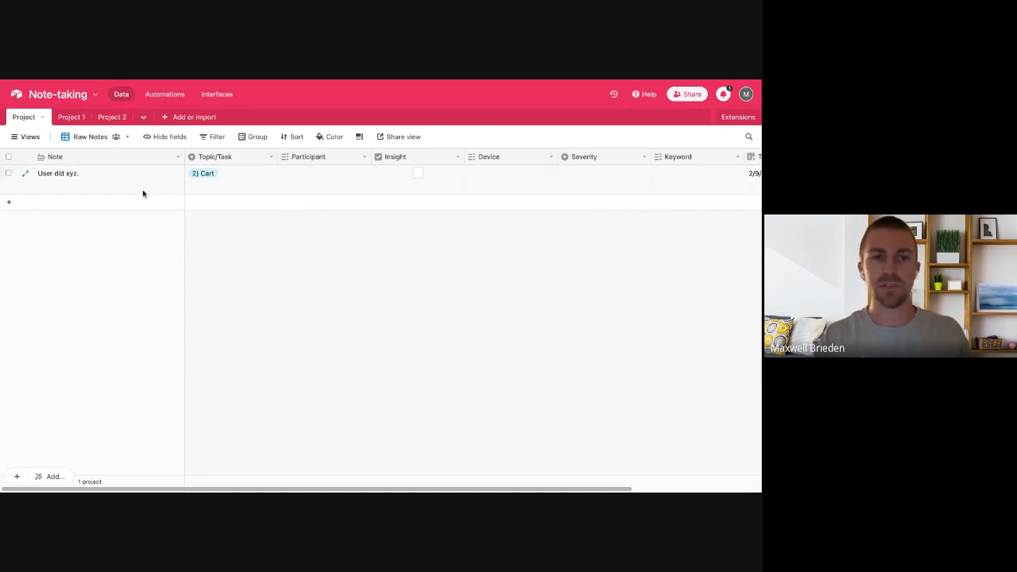
click(233, 186)
click(269, 157)
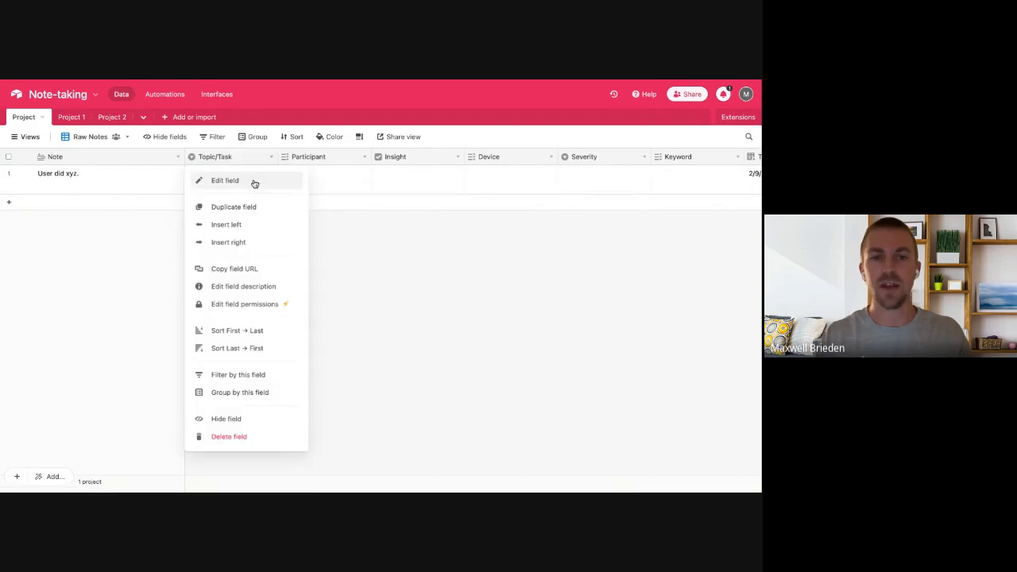
click(341, 273)
Add a second record with the note "User mentioned xyz" and select its Topic/Task cell
click(162, 207)
click(227, 210)
click(156, 216)
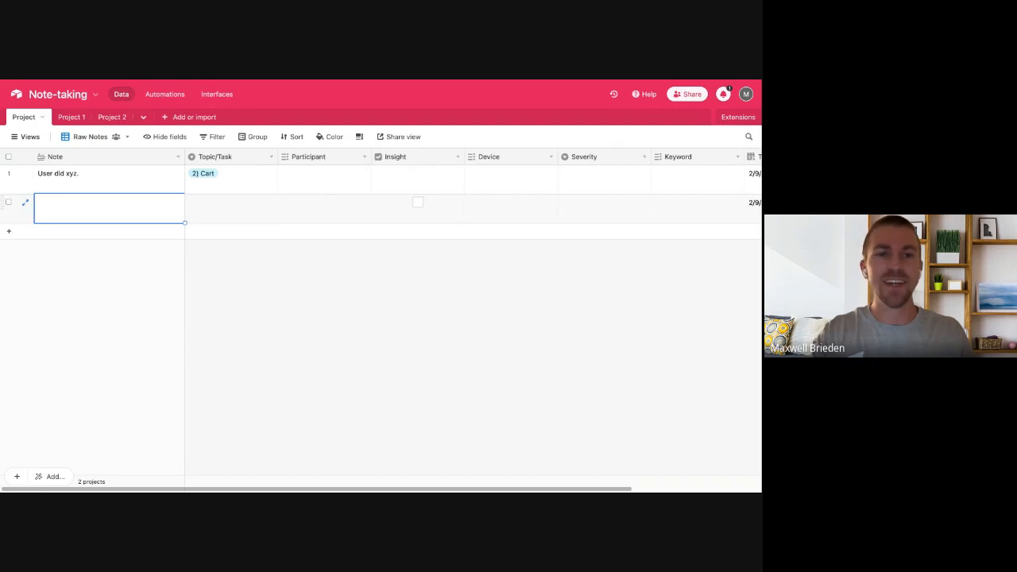
click(213, 209)
click(136, 216)
text(User mentioned xyz)
click(234, 218)
click(234, 218)
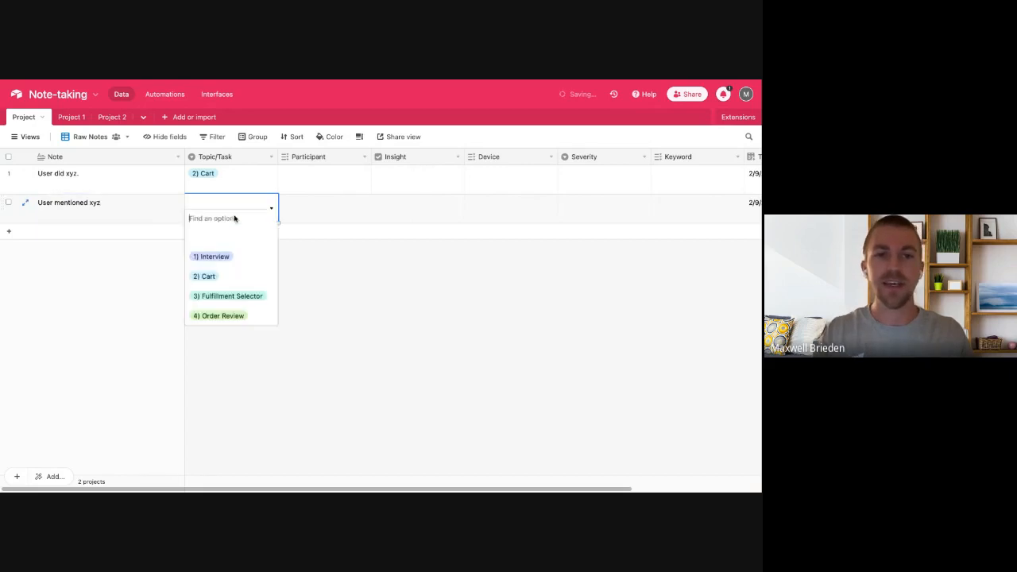
click(237, 208)
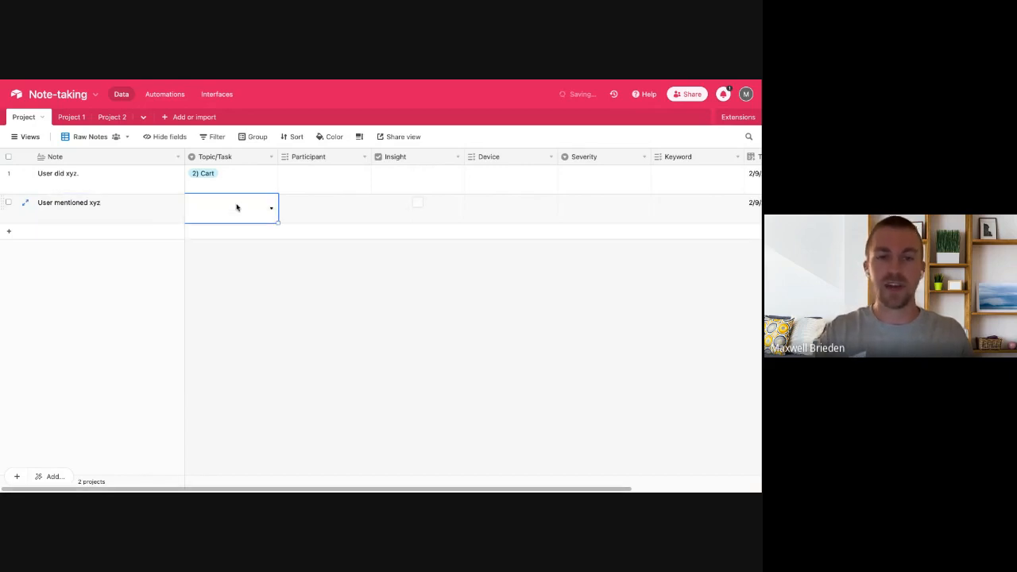
text(A)
text(xtra)
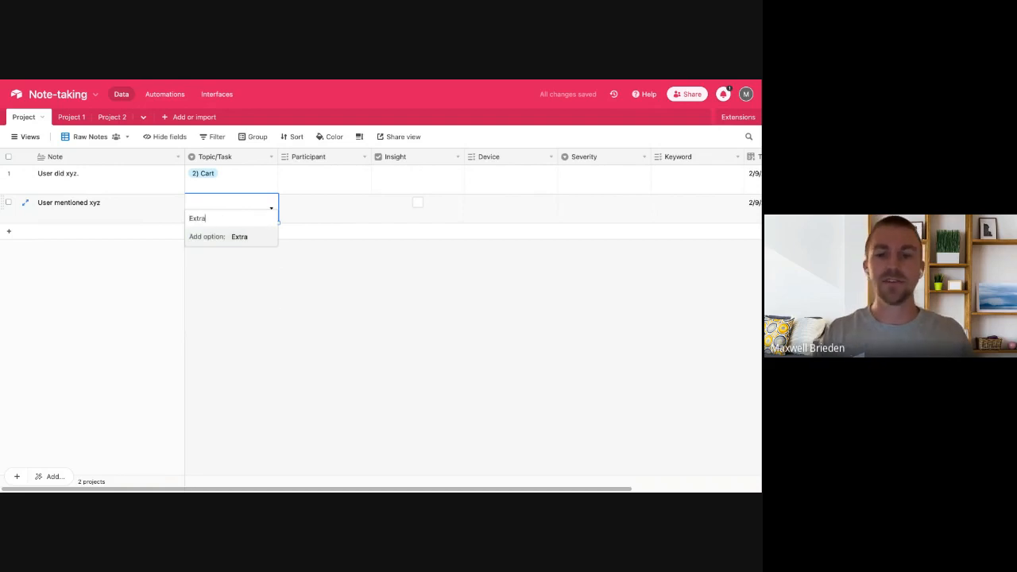
key(BackSpace)
key(BackSpace)
key(BackSpace)
key(BackSpace)
key(BackSpace)
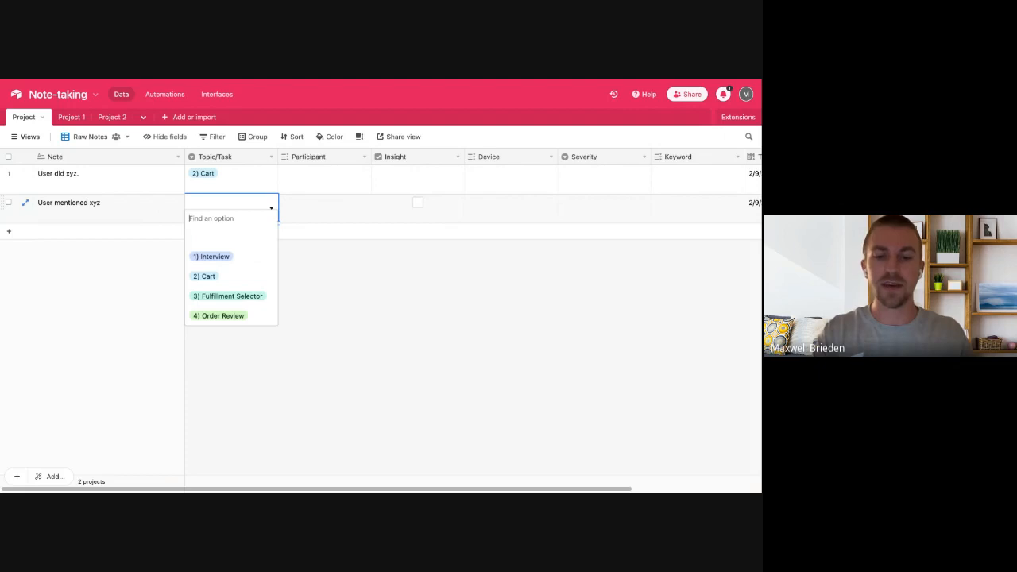
Give the second record a new Topic/Task option named "Product Card", and set the first record's Participant to 1
text(Product Card)
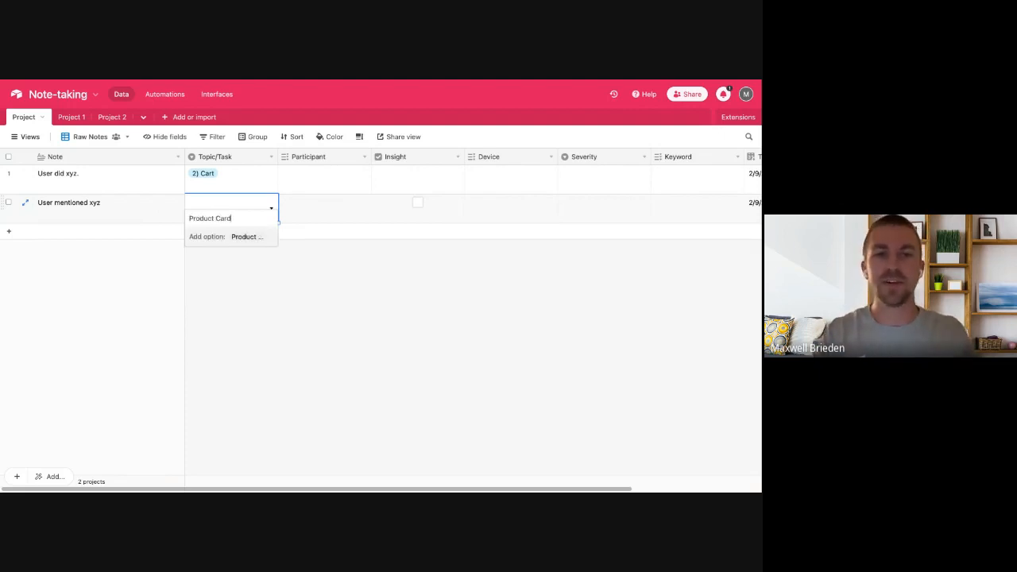
key(Return)
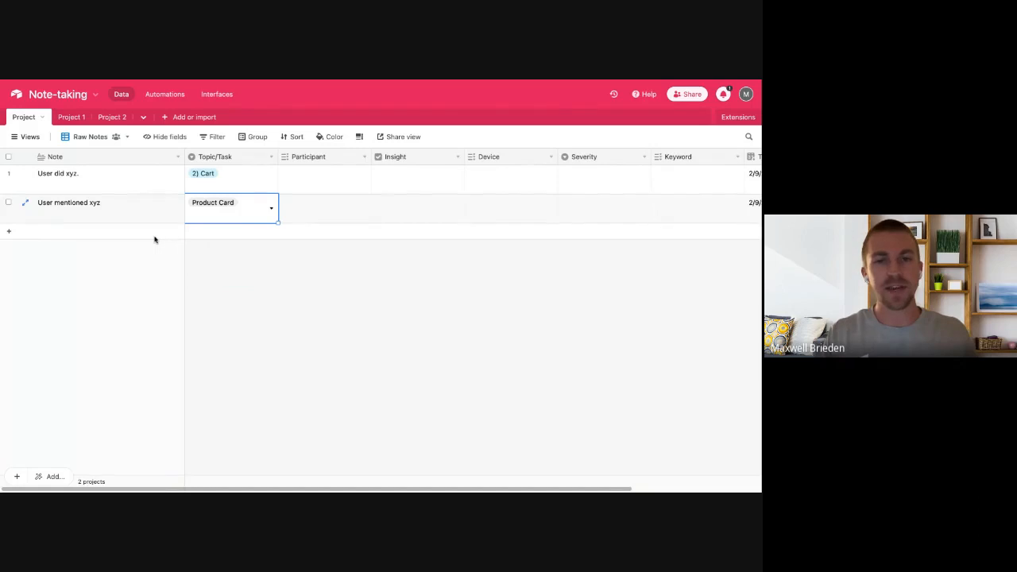
click(319, 186)
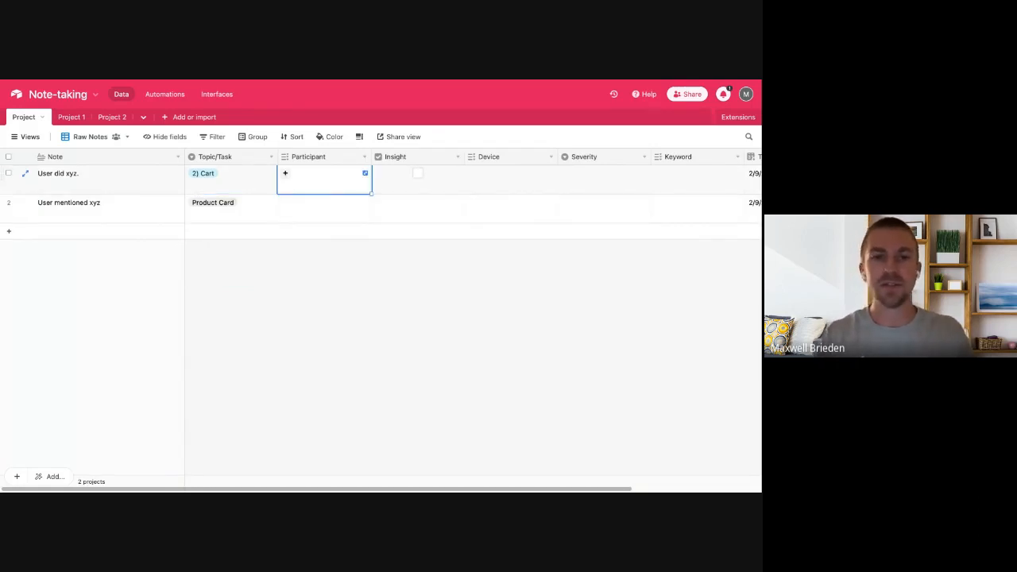
click(340, 184)
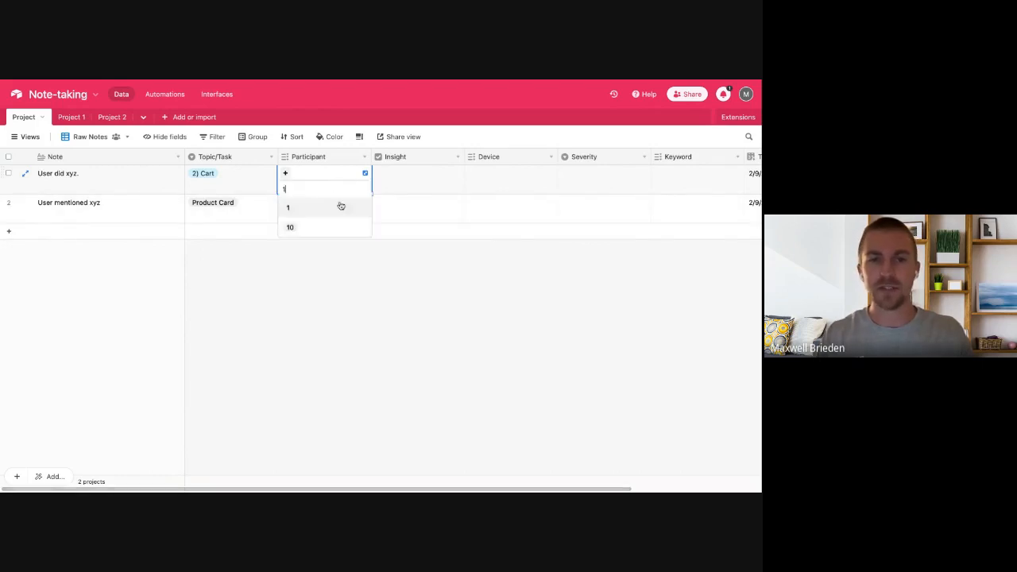
click(324, 206)
Duplicate both records beneath the existing ones, expanding the table to fit, and fill Participant 1 down through all four records
drag(9, 173, 10, 186)
click(9, 157)
key(ctrl+c)
click(9, 231)
click(9, 231)
key(ctrl+v)
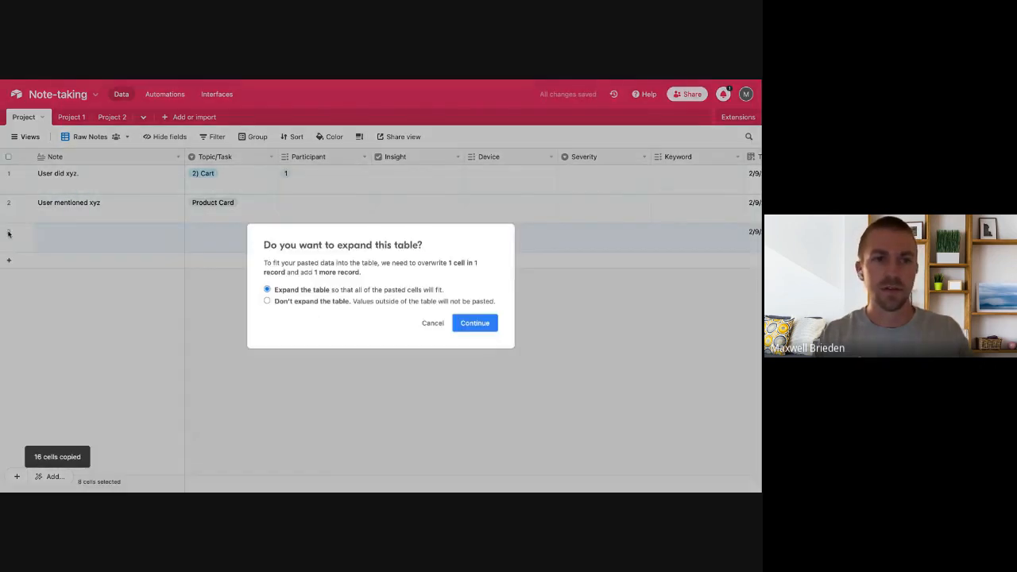
click(480, 327)
click(336, 182)
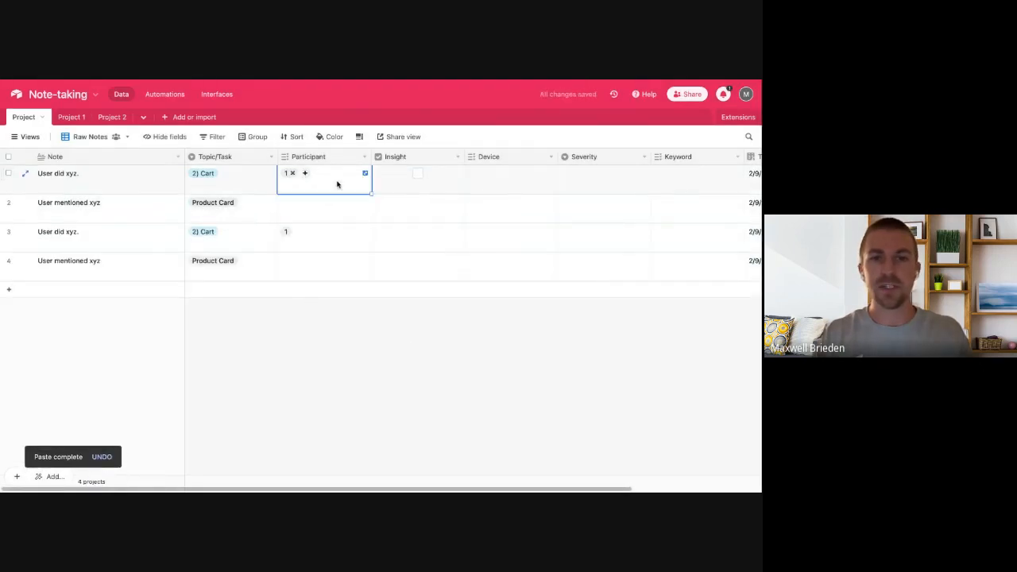
drag(370, 194, 371, 301)
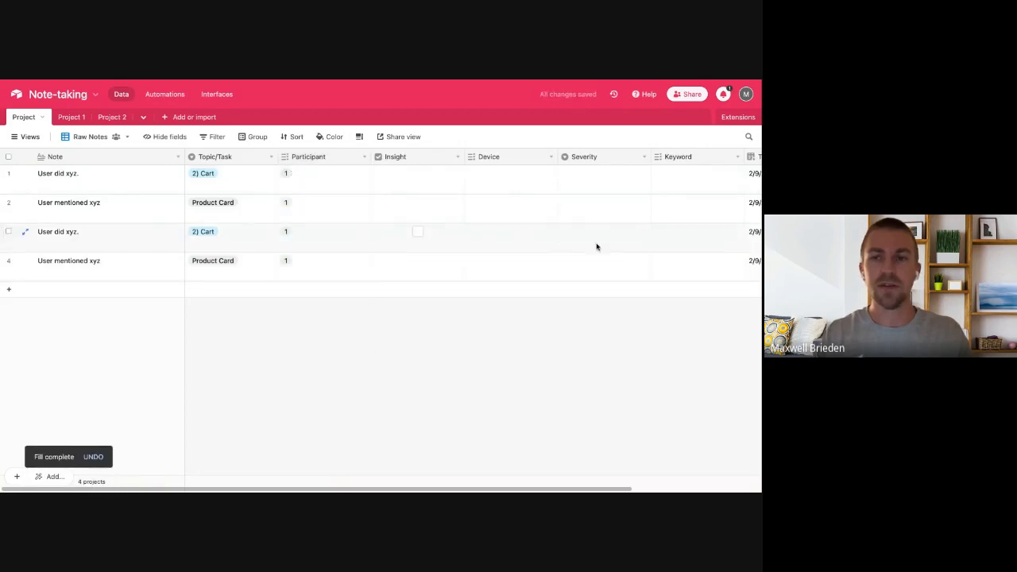
Check Insight for the first record and fill it down through the fourth record
scroll(597, 245, right, 3)
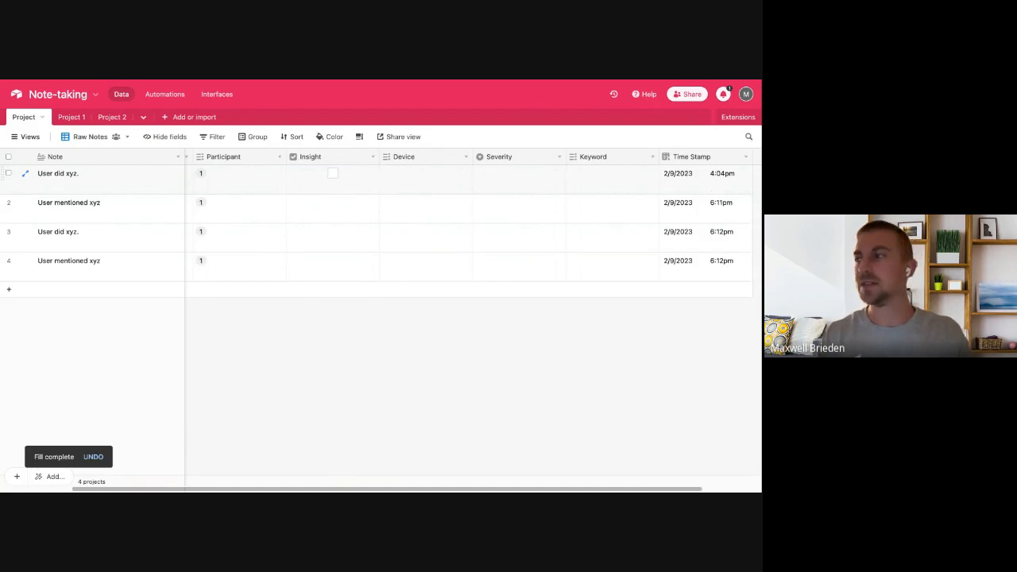
scroll(469, 222, left, 2)
scroll(383, 180, left, 1)
scroll(424, 182, left, 1)
click(418, 174)
click(445, 186)
drag(462, 196, 459, 270)
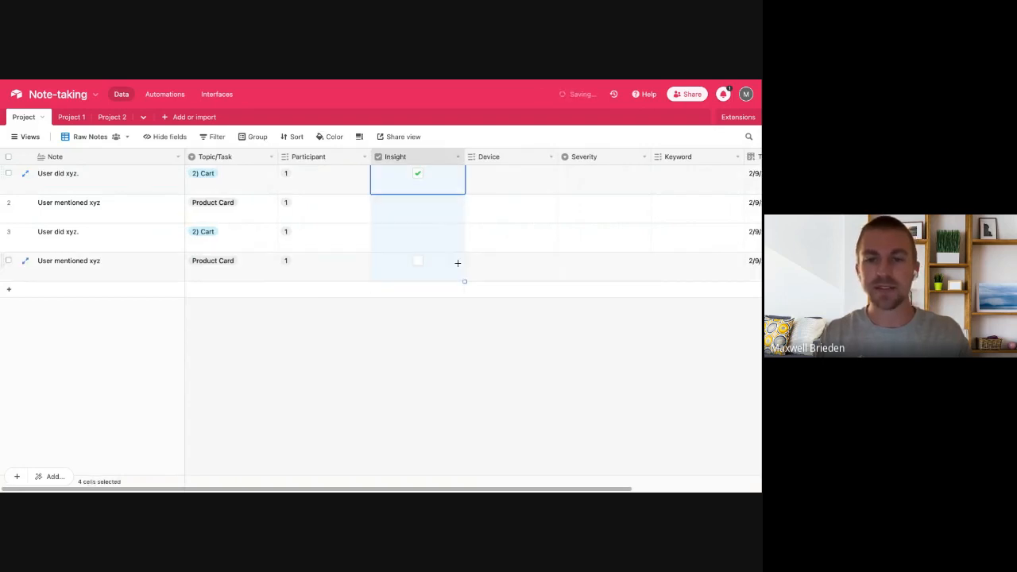
click(442, 335)
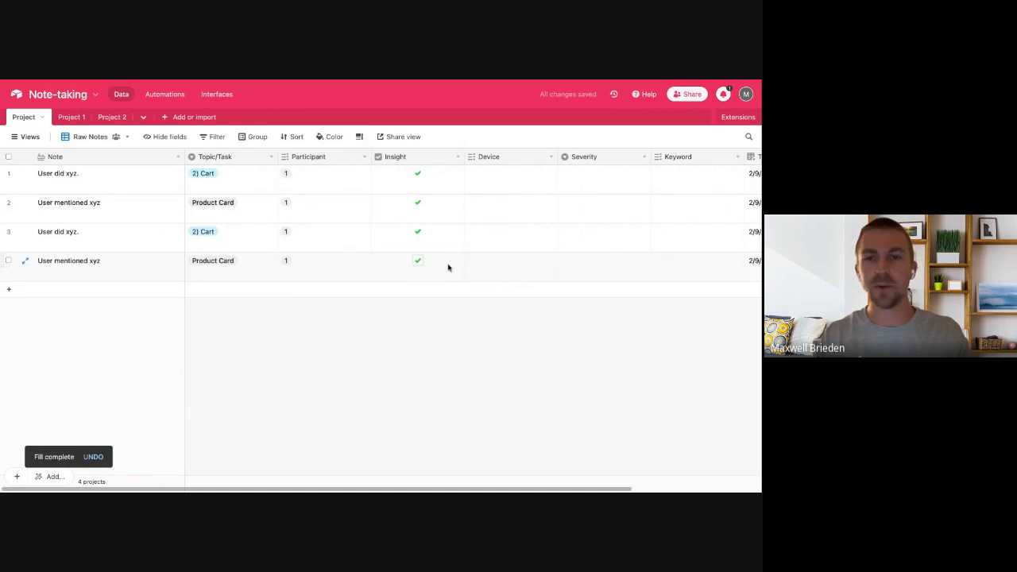
Set the first record's Device to Desktop and fill it down through the fourth record
click(522, 187)
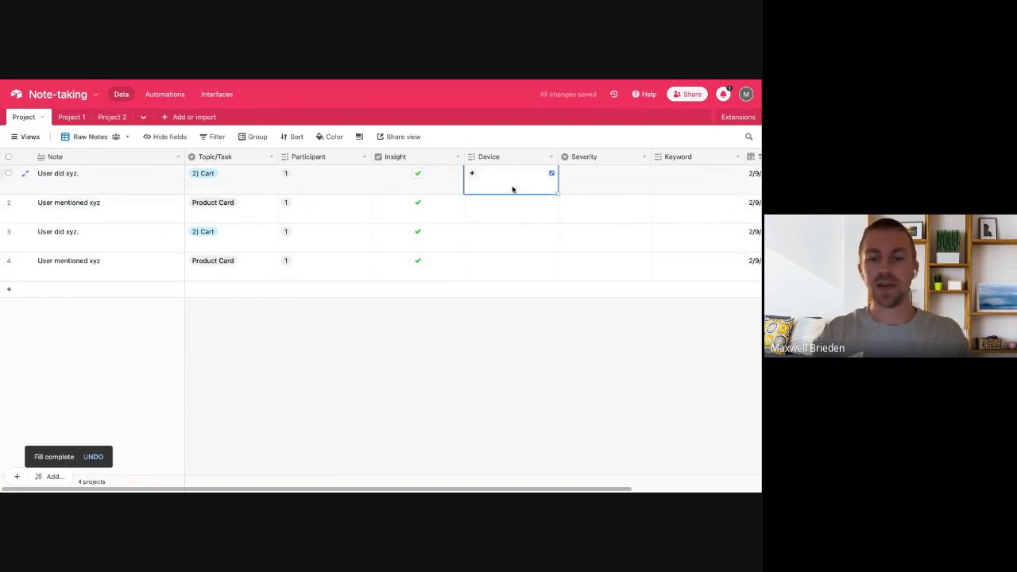
text(desk)
click(516, 209)
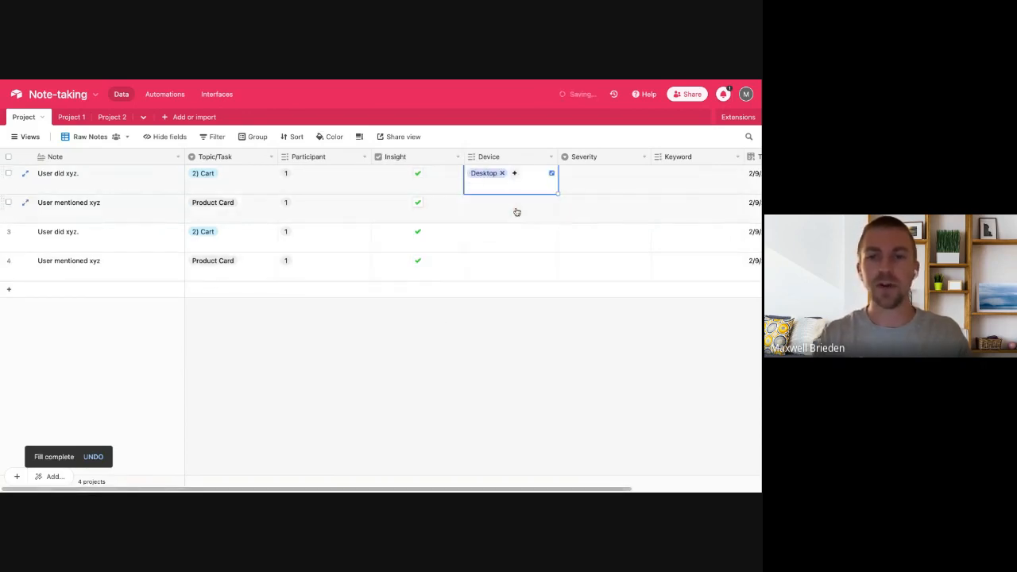
drag(557, 192, 548, 274)
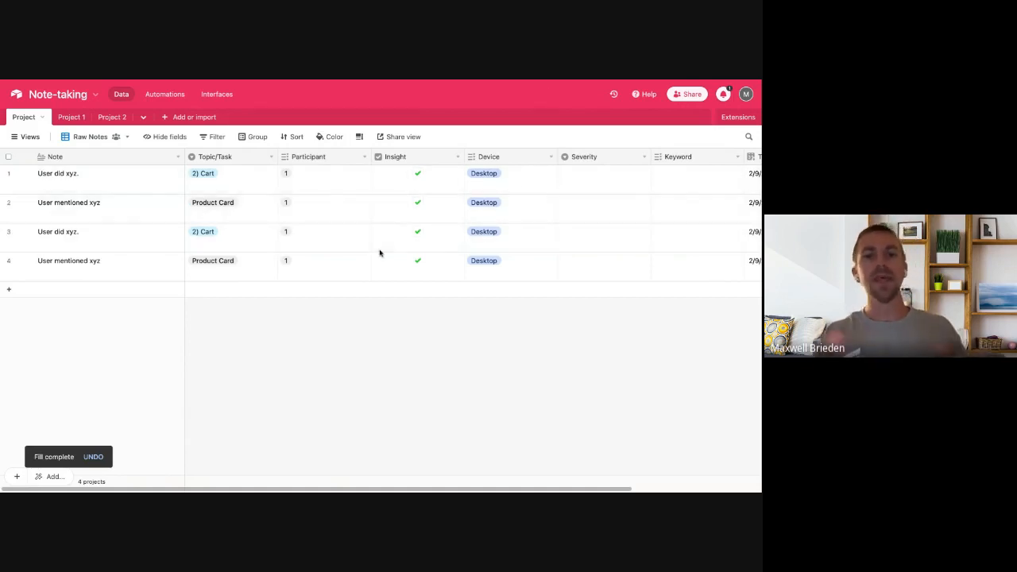
Add a fifth record with the note "User did xyz", Topic/Task "3) Fulfillment Selector" and Participant 2
click(166, 293)
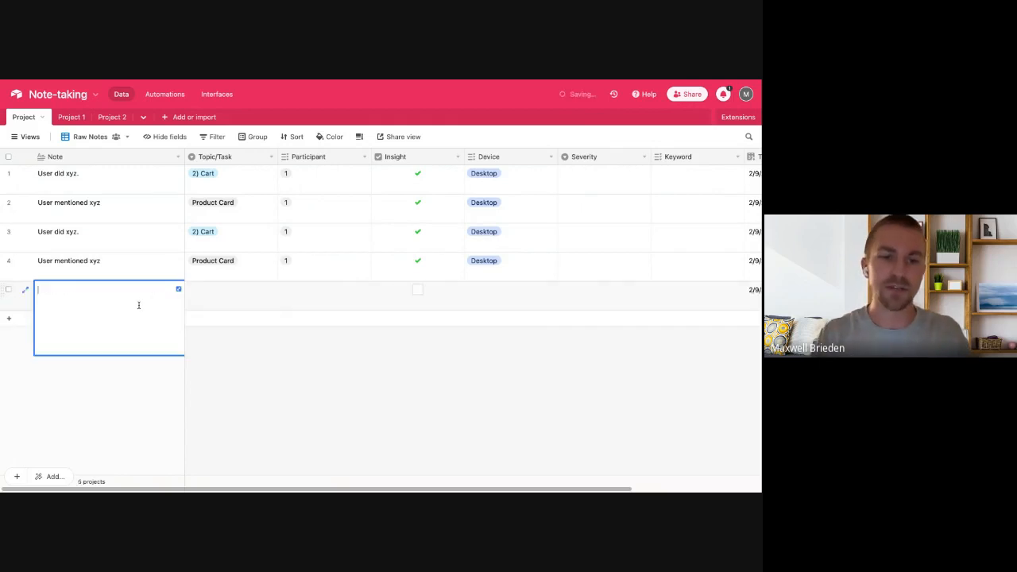
text(User did xyz)
click(226, 308)
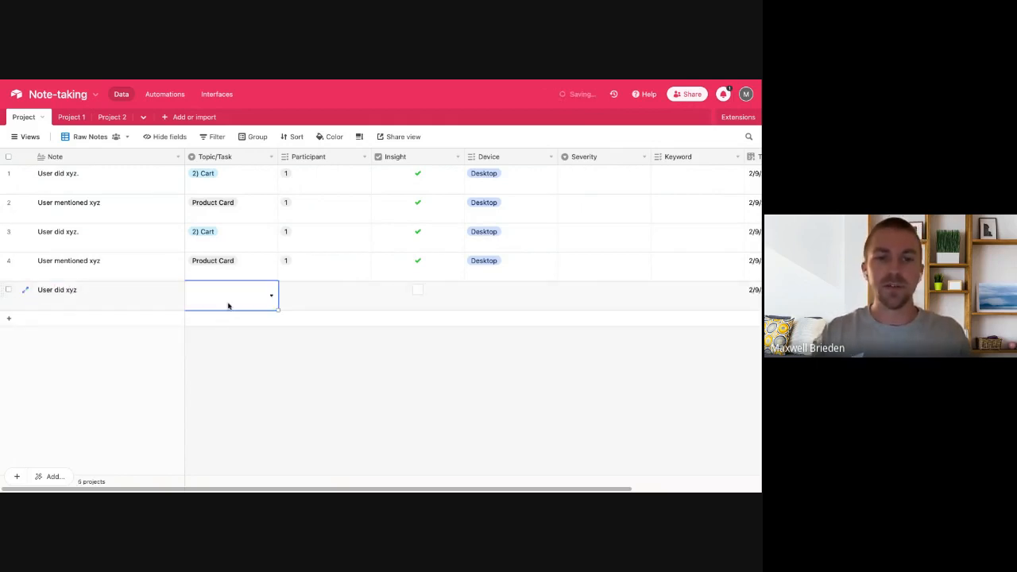
click(228, 306)
click(227, 381)
click(325, 292)
text(2)
key(Return)
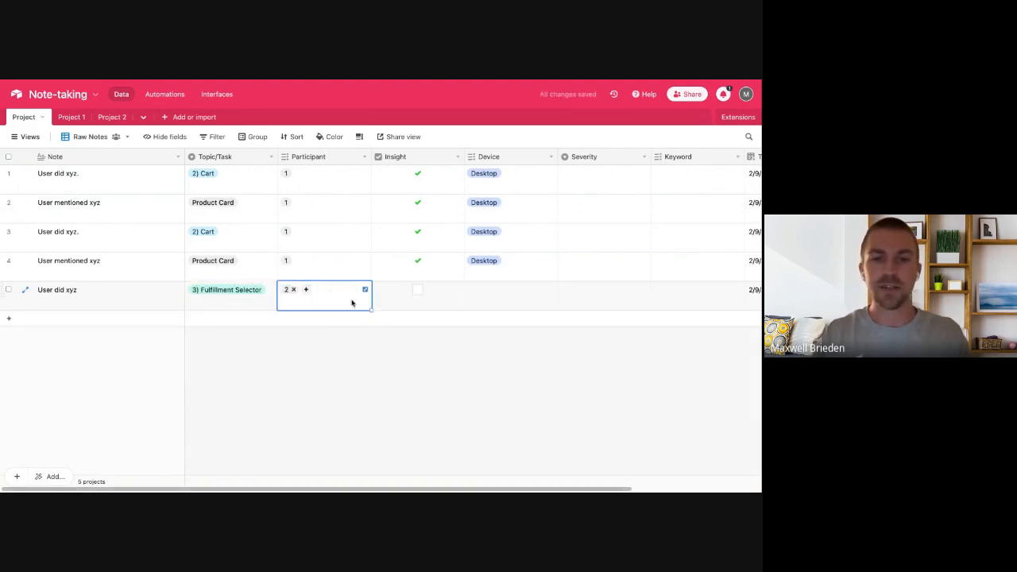
Mark the fifth record as an Insight and set its Device to Mobile
click(418, 290)
click(509, 289)
text(mob)
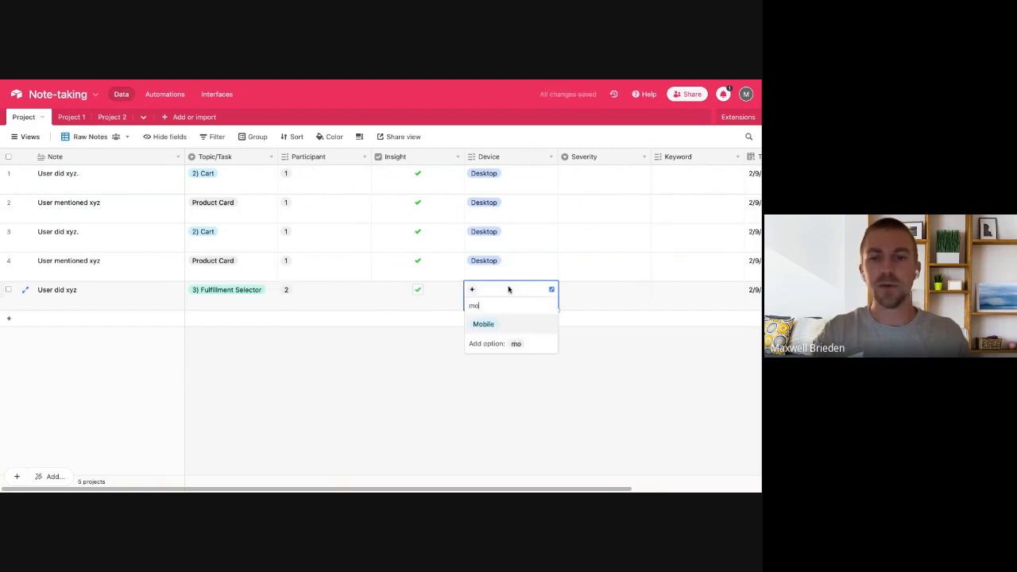
click(500, 322)
click(481, 358)
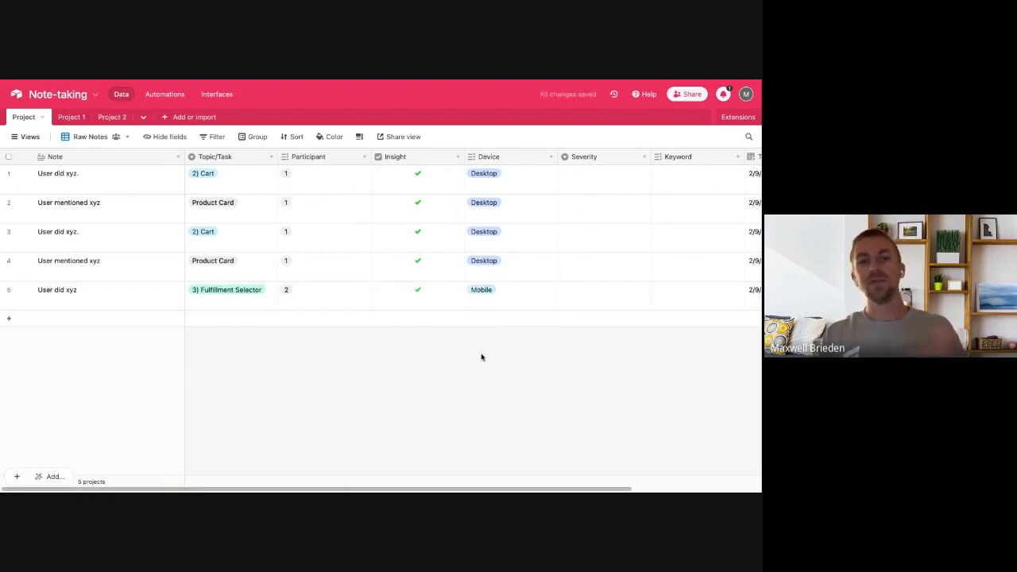
Open the Project 1 table in its Raw Notes view and look through the recorded notes
click(70, 117)
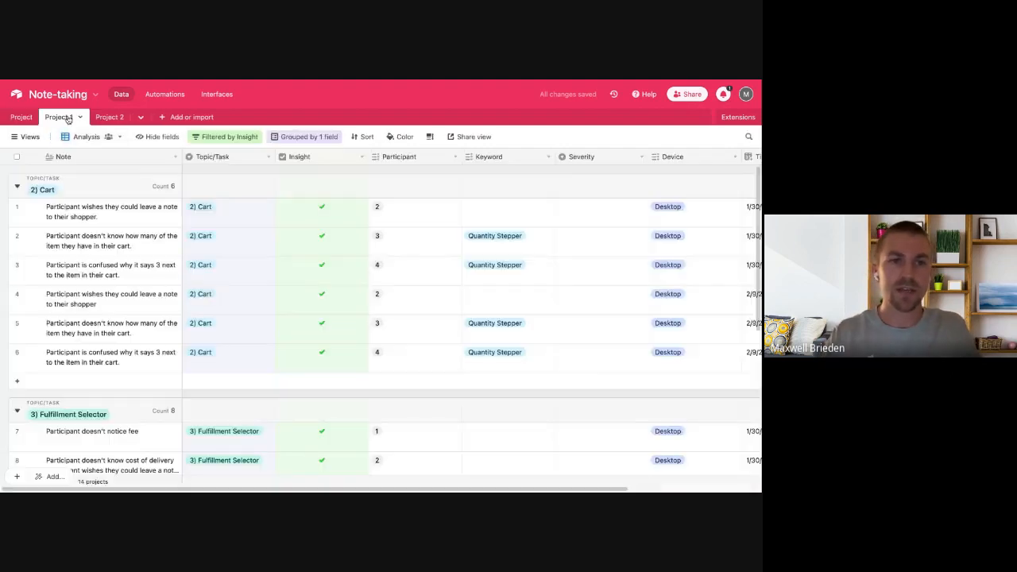
click(24, 137)
click(33, 184)
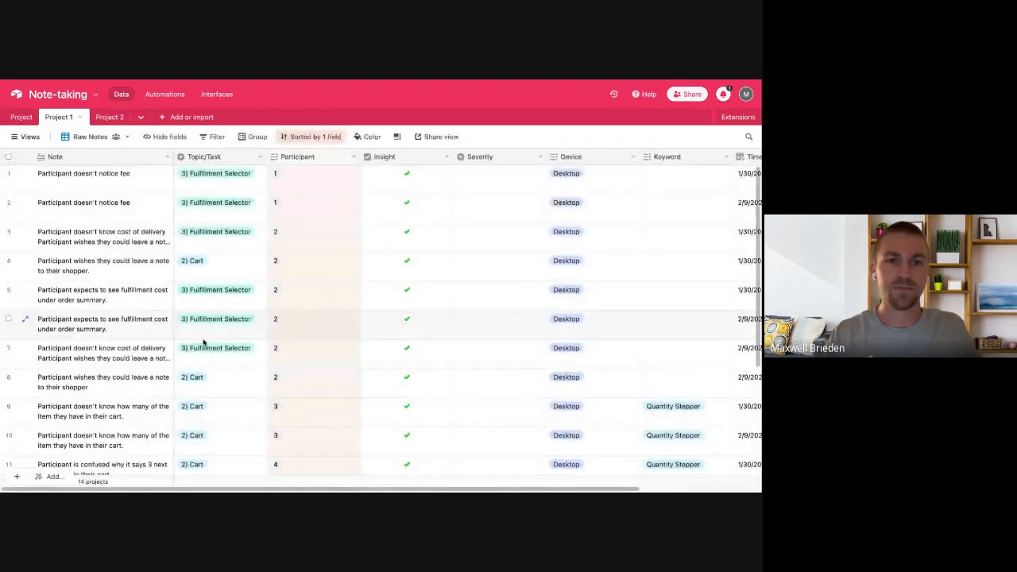
scroll(132, 294, down, 3)
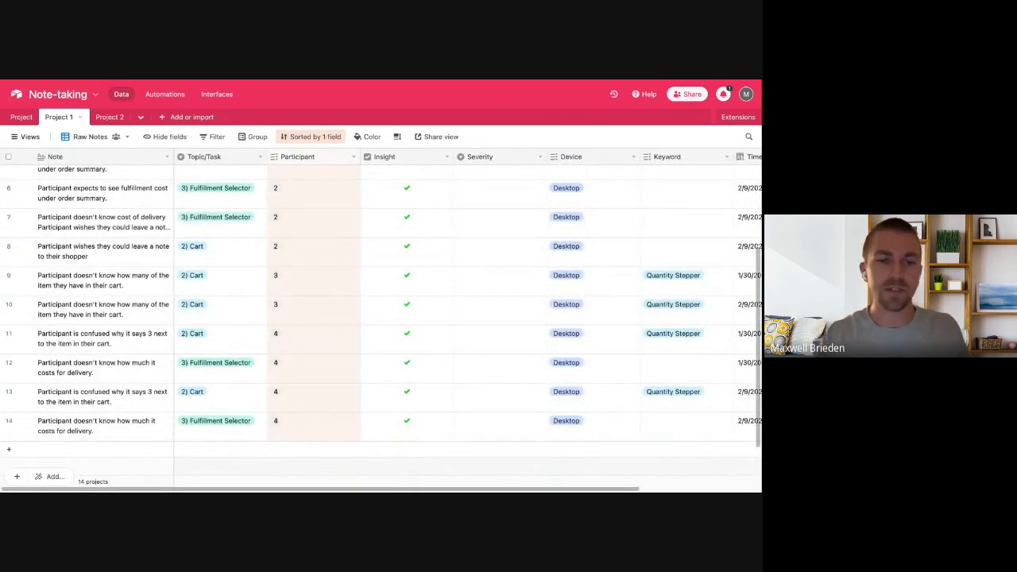
scroll(381, 318, up, 3)
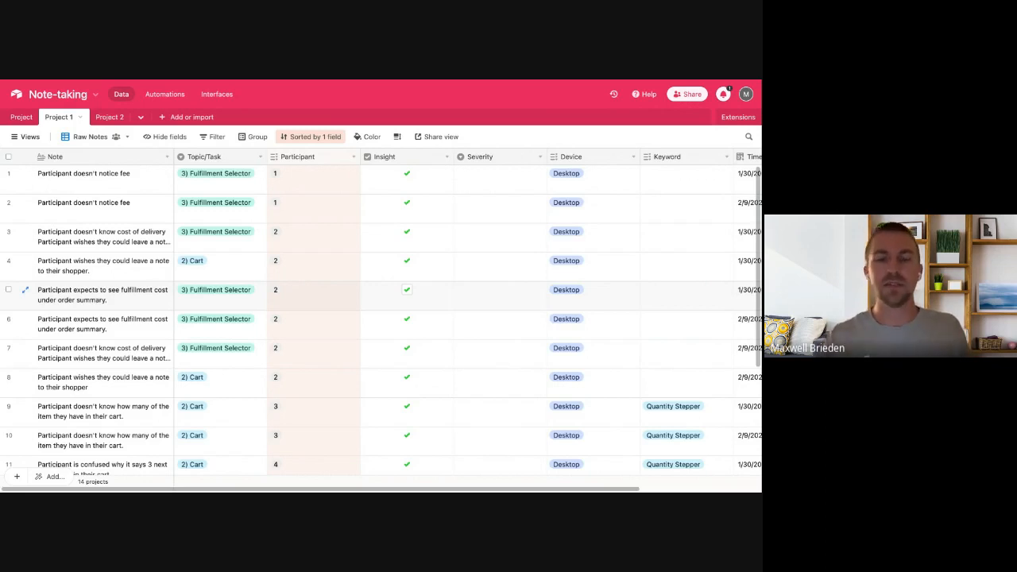
Switch Project 1 to the Analysis view and examine its Insight filter and Topic/Task grouping
click(32, 138)
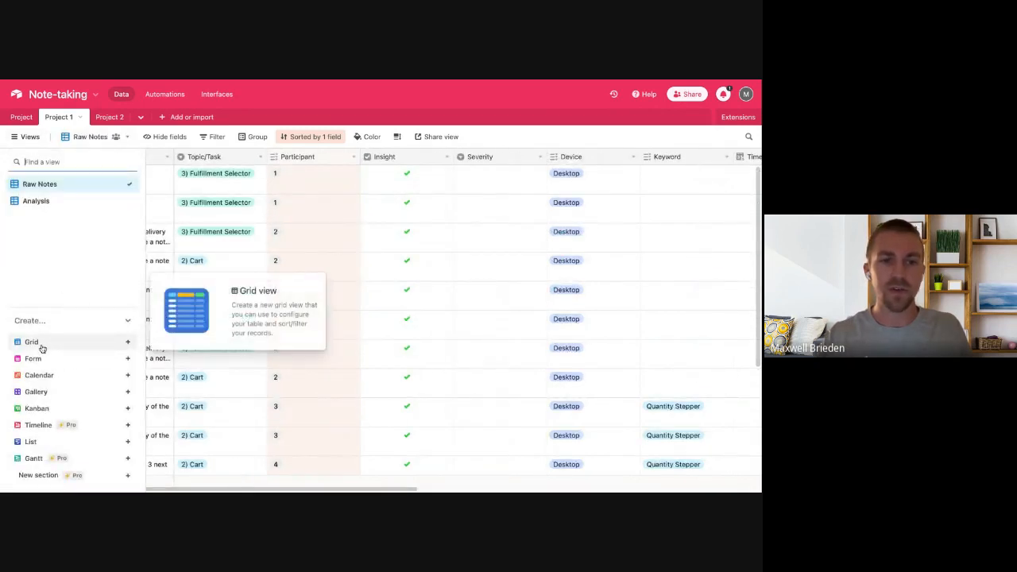
click(36, 201)
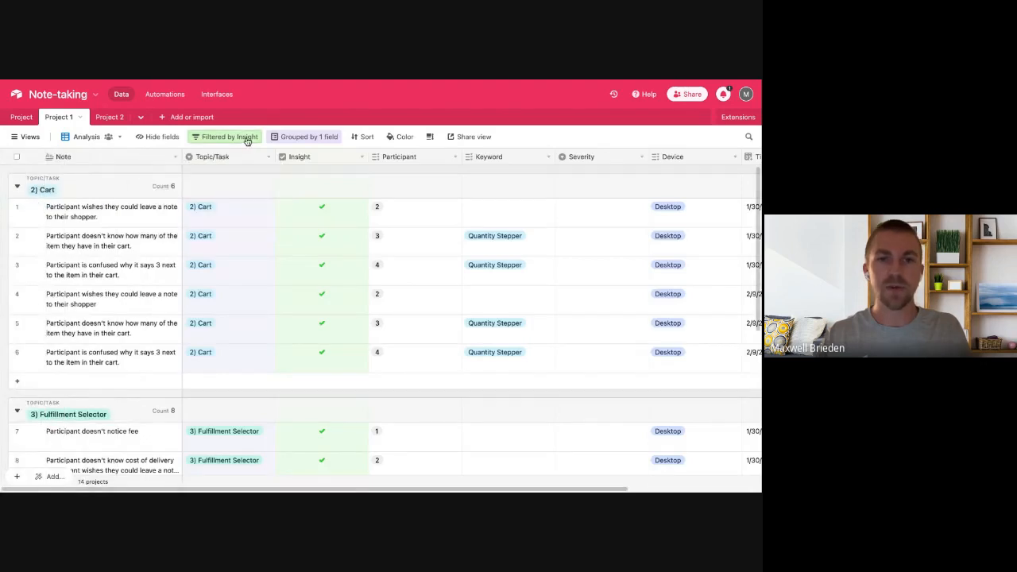
click(247, 139)
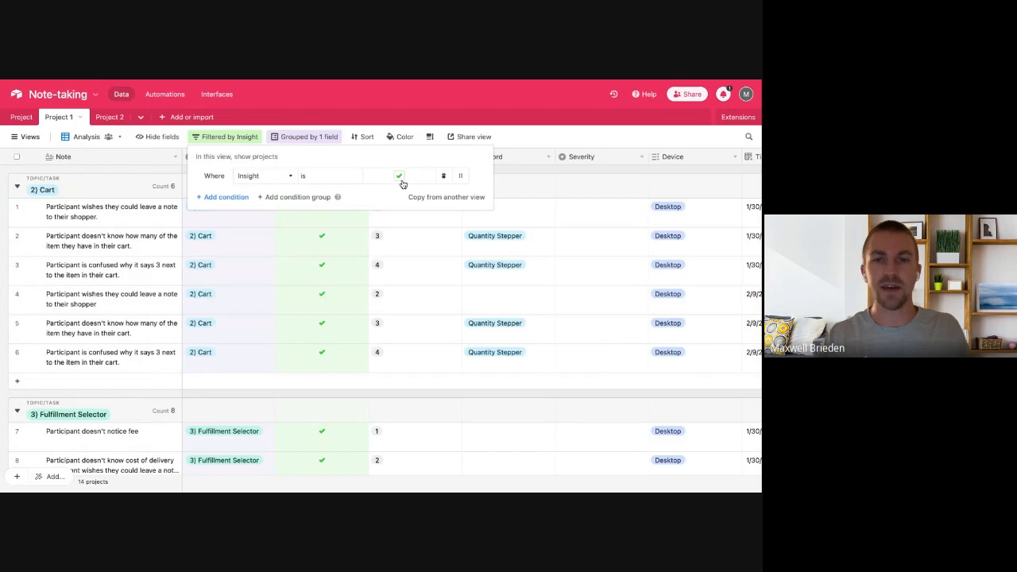
click(317, 137)
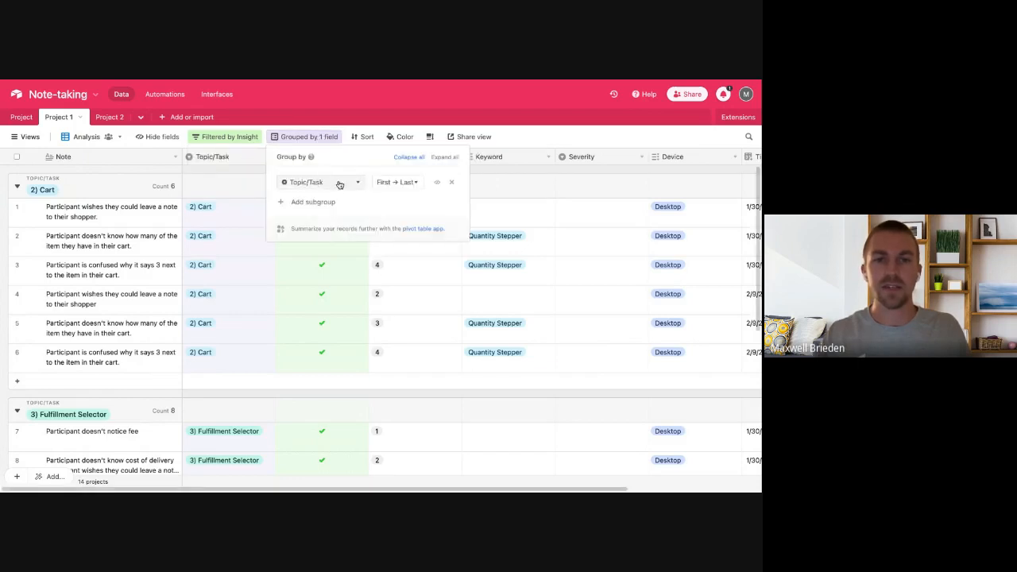
click(524, 173)
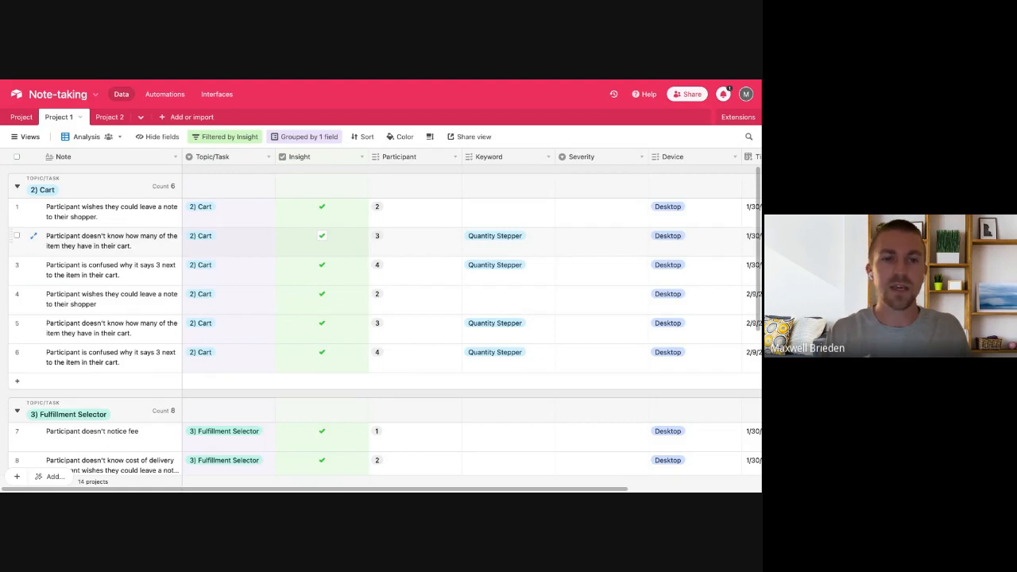
Append the third Cart note's text to the second Cart note, marking the second note's original sentence with "(3)"
click(133, 246)
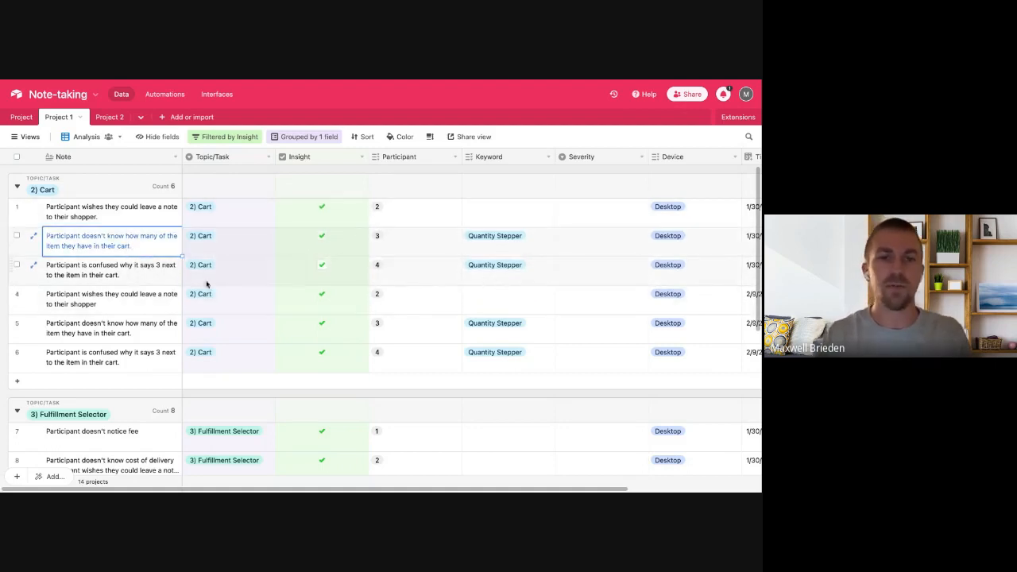
click(144, 272)
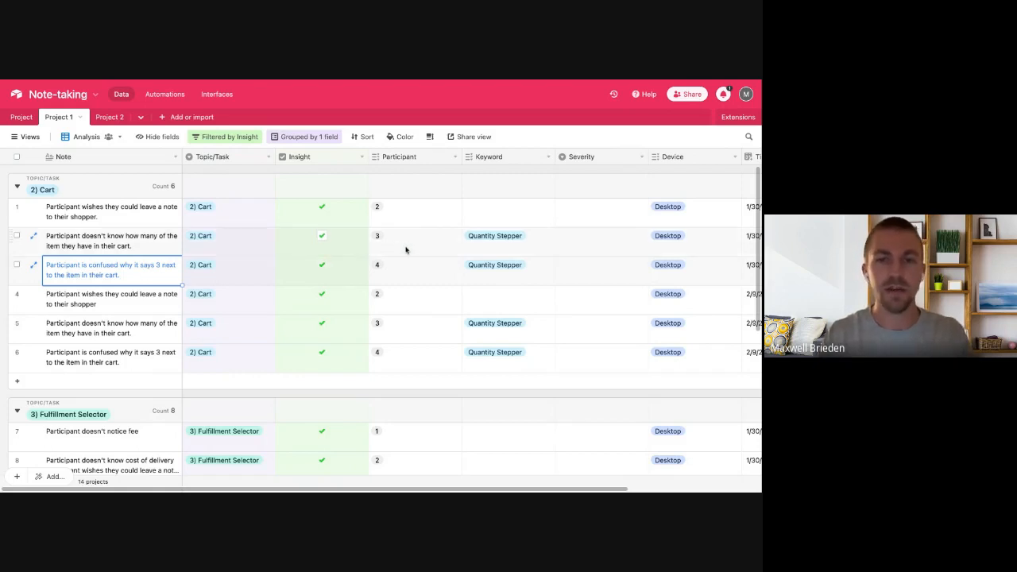
click(137, 272)
key(super+c)
double_click(155, 246)
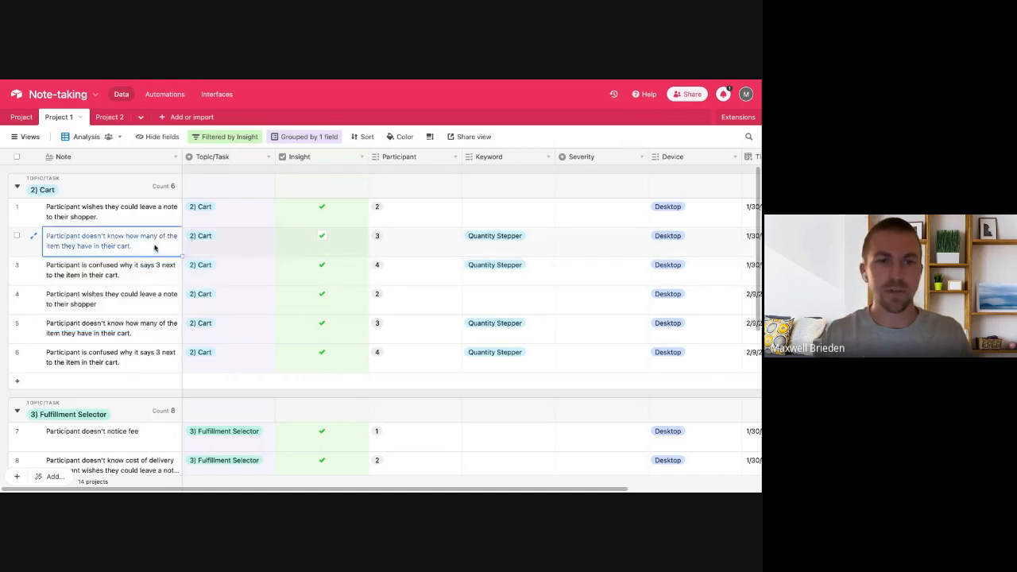
key(BackSpace)
text((3))
key(super+v)
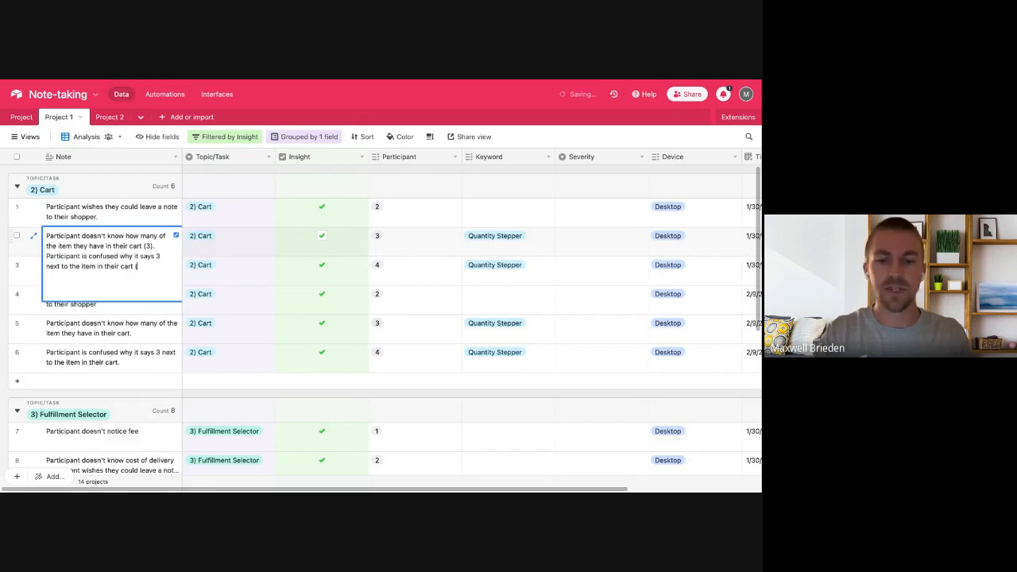
click(149, 298)
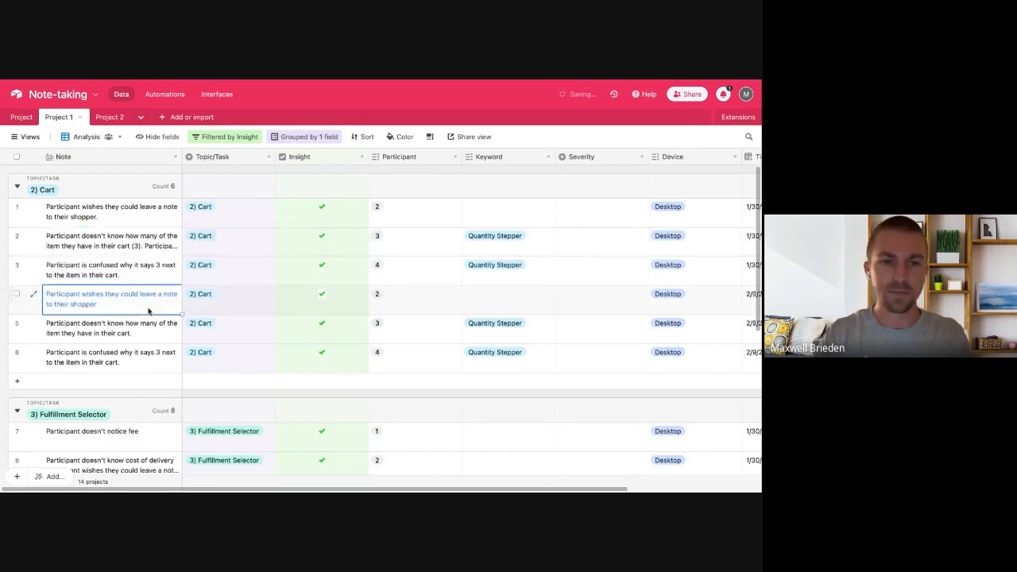
Add Participant 4 to the second Cart record and uncheck Insight for the third Cart record
click(153, 276)
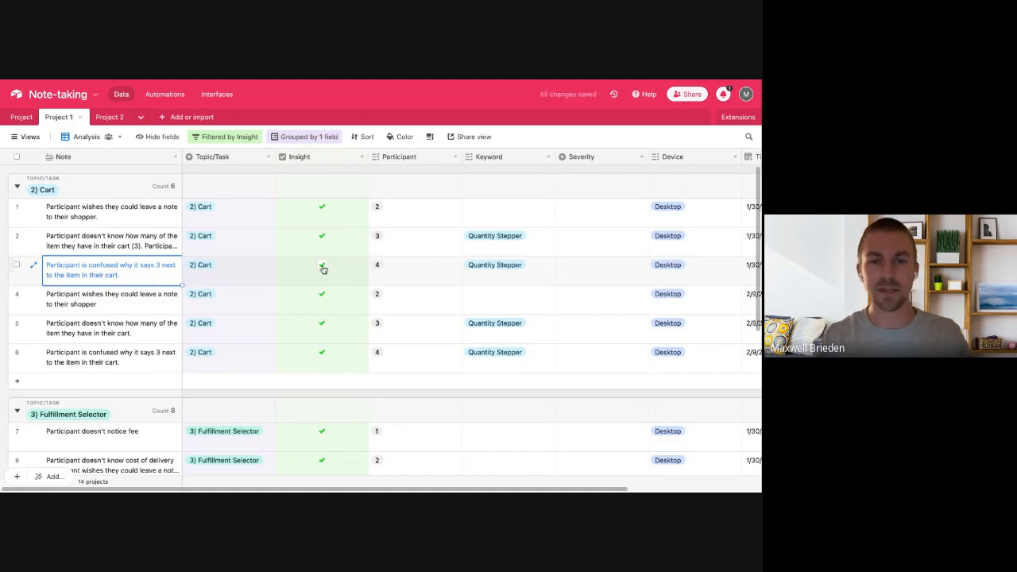
click(409, 240)
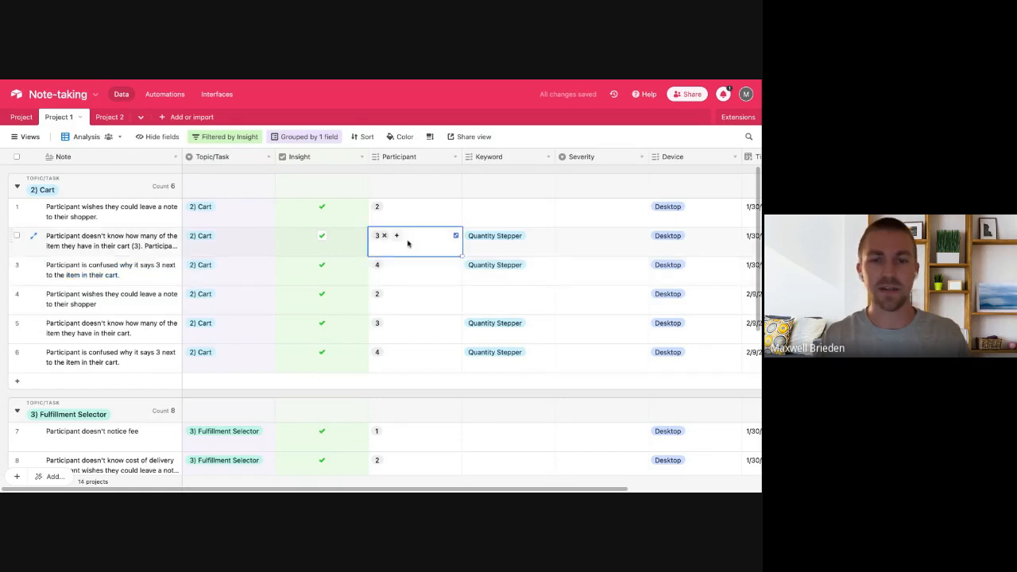
text(4)
key(Return)
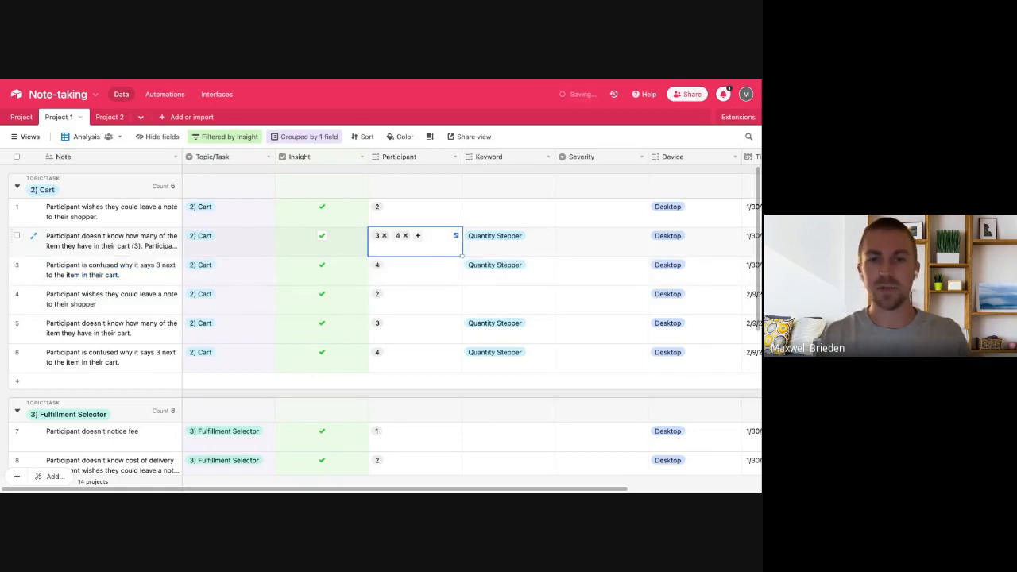
click(323, 266)
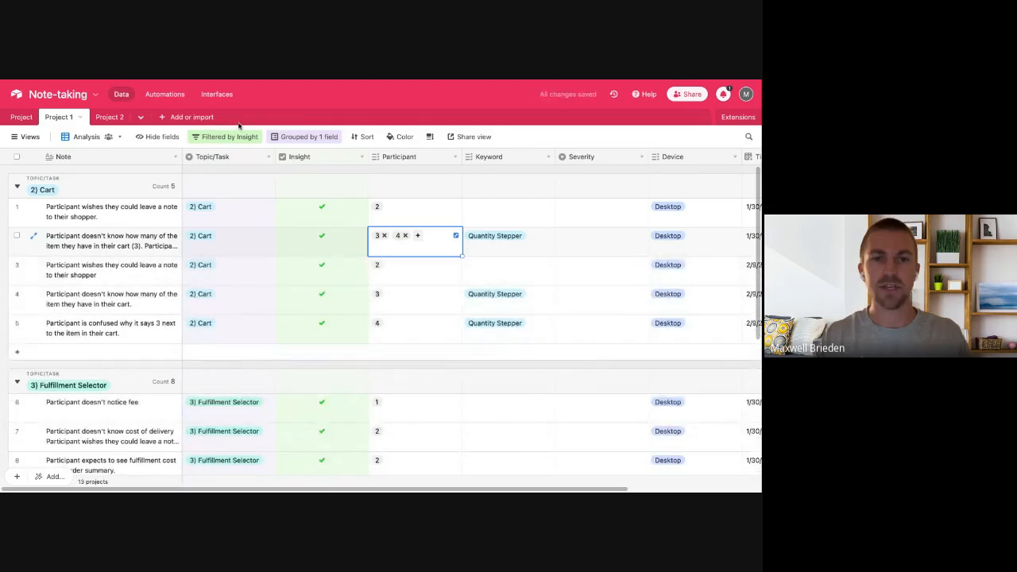
Review the second Cart record's combined note and its Participant entries
click(150, 254)
click(149, 282)
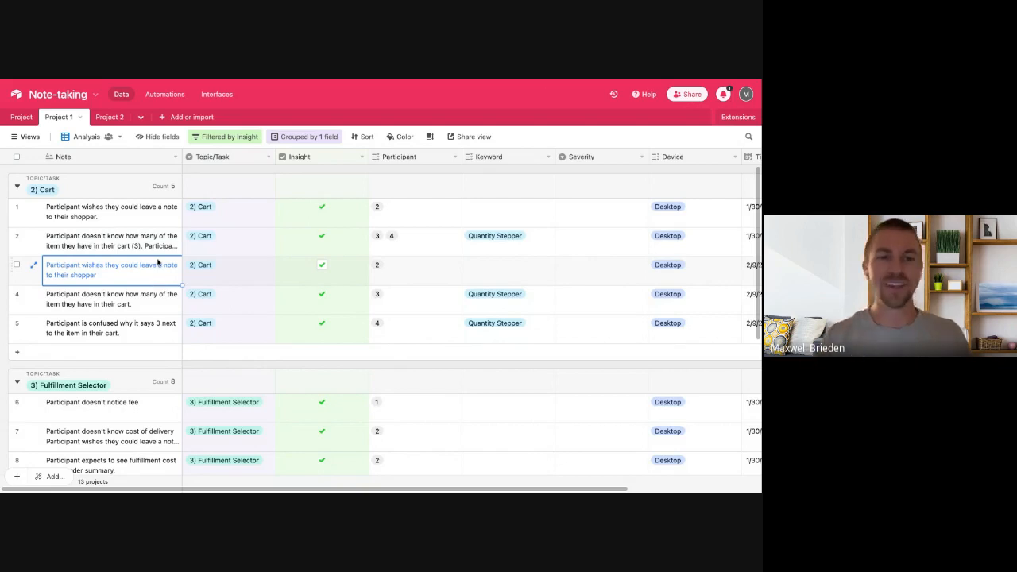
key(Up)
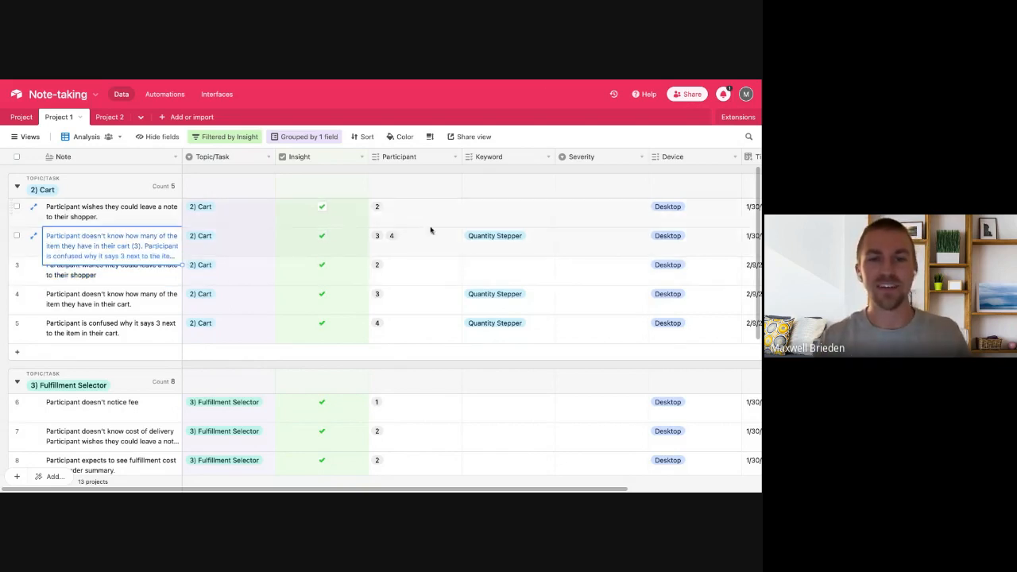
click(405, 249)
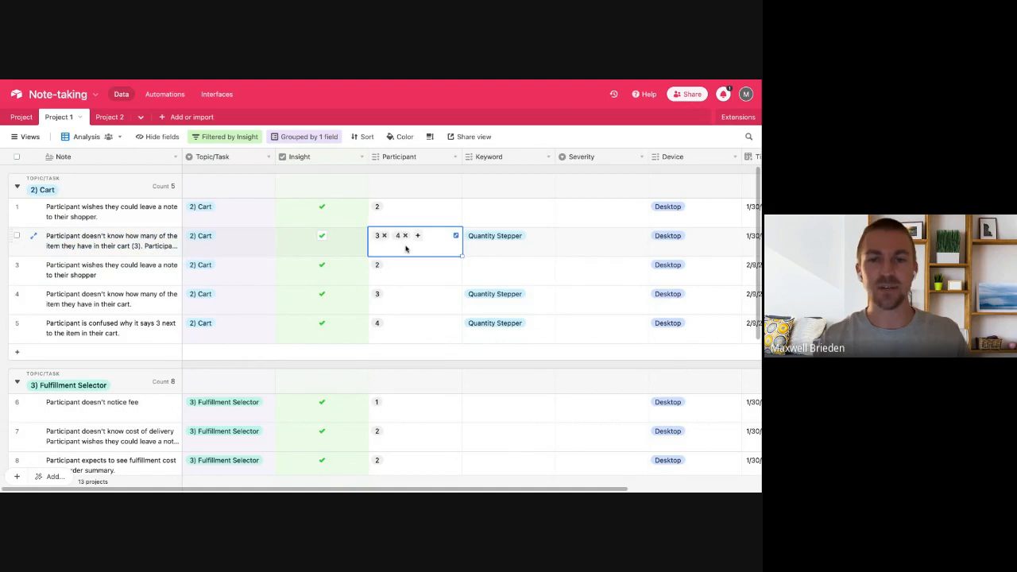
Review the duplicate and combined Cart notes alongside the Fulfillment Selector insights in Project 1's Analysis view
click(141, 247)
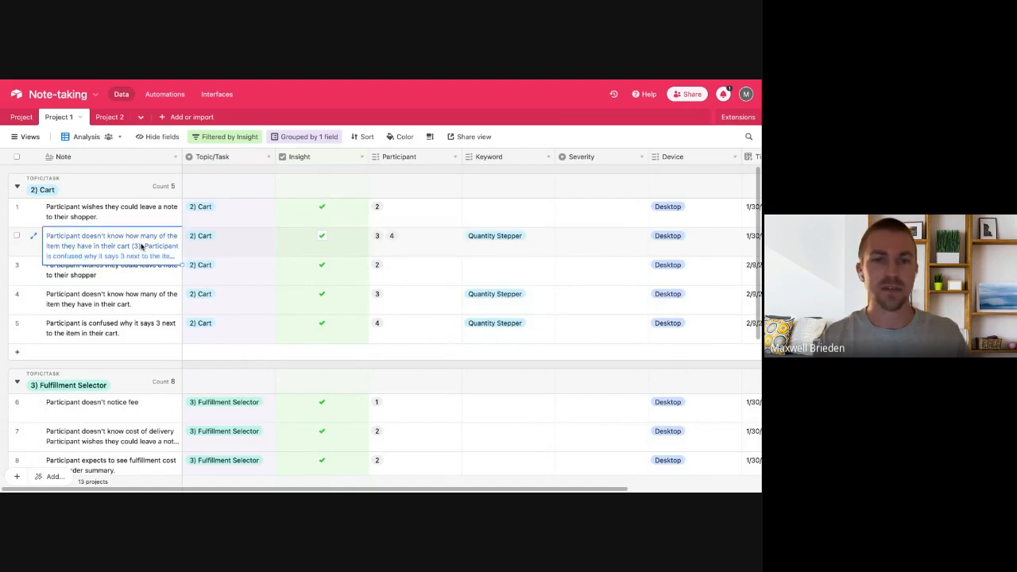
click(151, 274)
scroll(150, 274, down, 1)
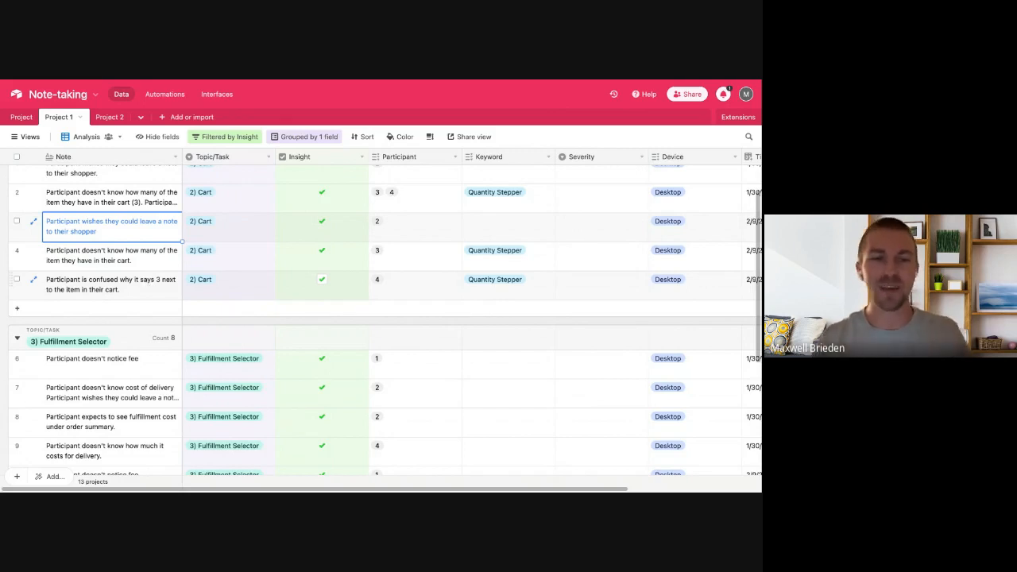
scroll(385, 318, up, 1)
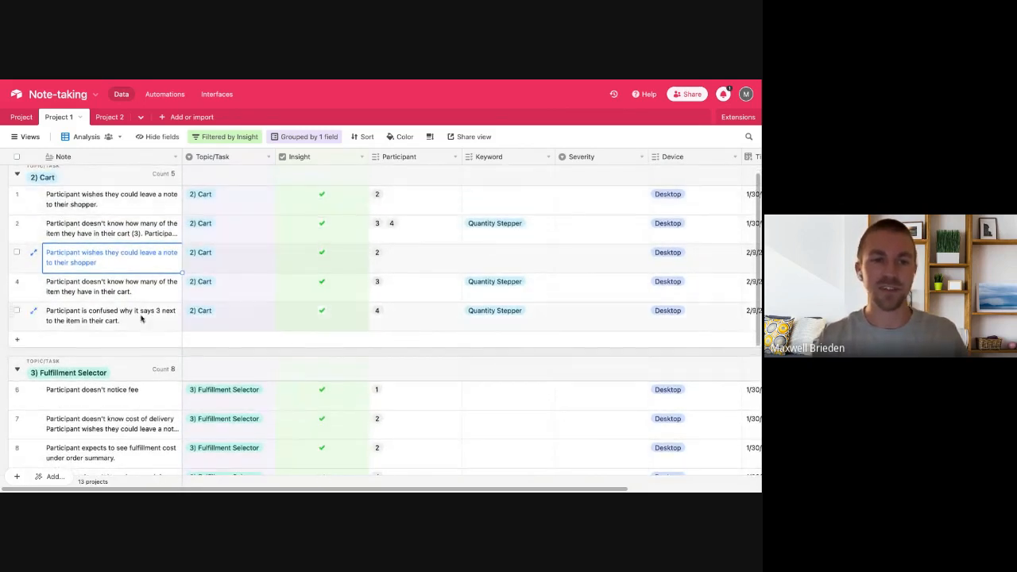
scroll(139, 243, down, 5)
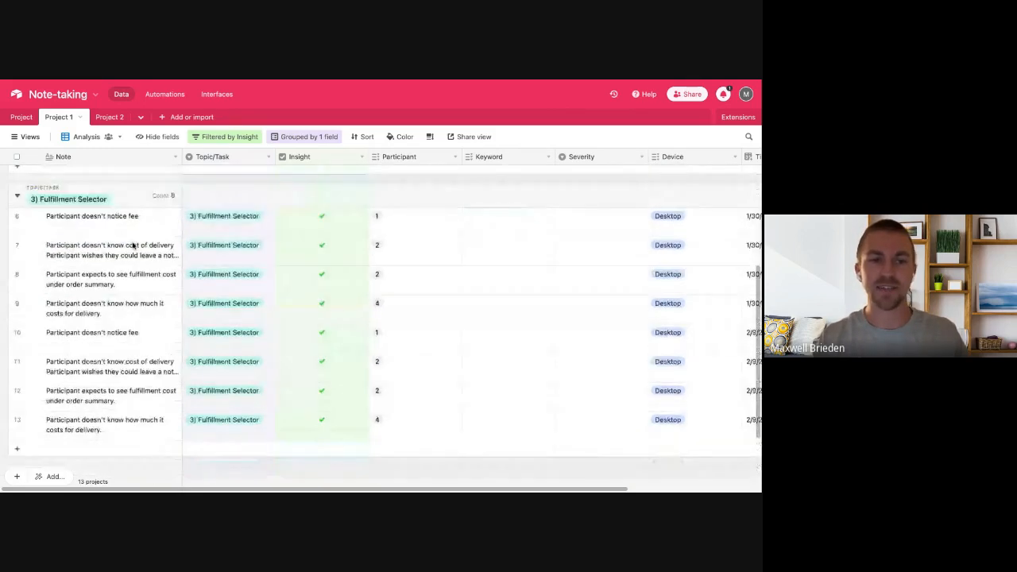
scroll(133, 246, up, 5)
click(111, 270)
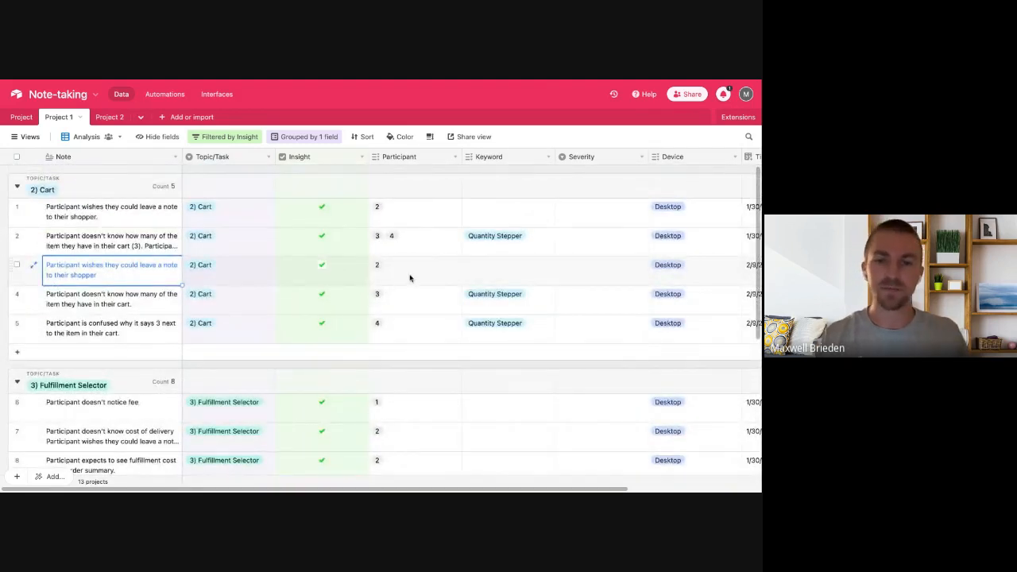
Switch to the Project 2 table and examine the Note, Keyword and Severity values of the first Cart insight
click(111, 118)
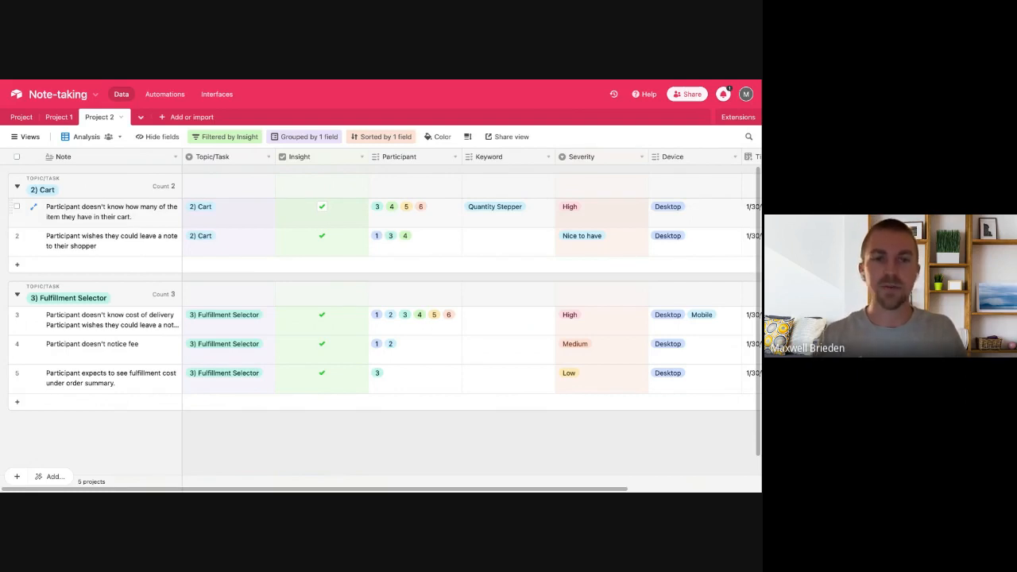
click(117, 221)
click(148, 237)
click(231, 217)
click(519, 221)
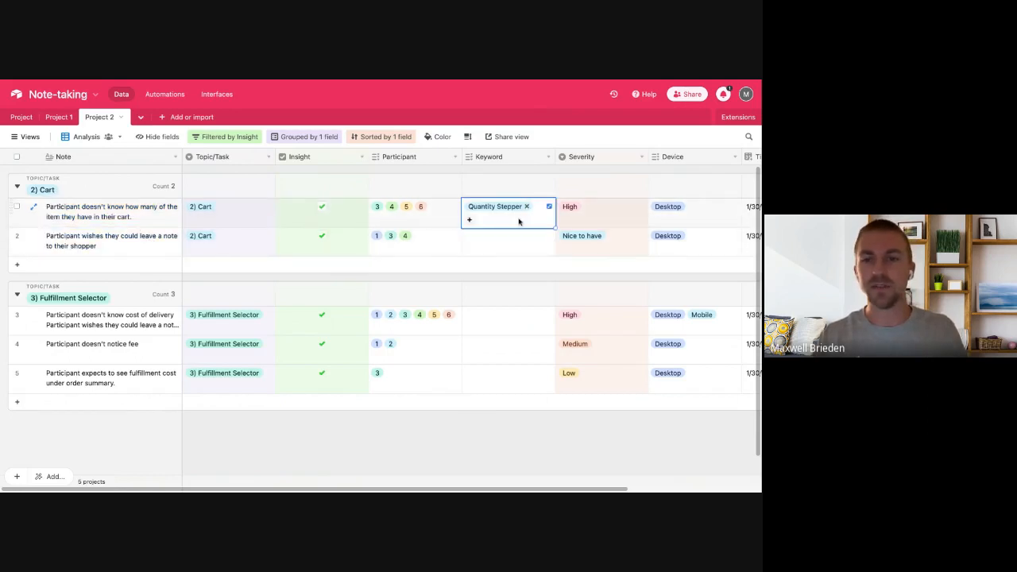
click(589, 223)
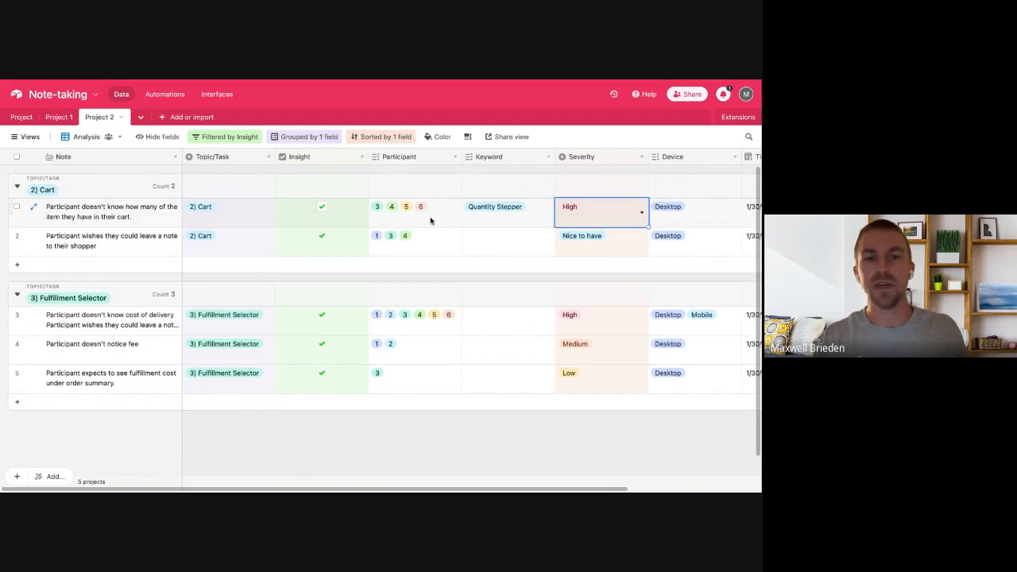
click(150, 217)
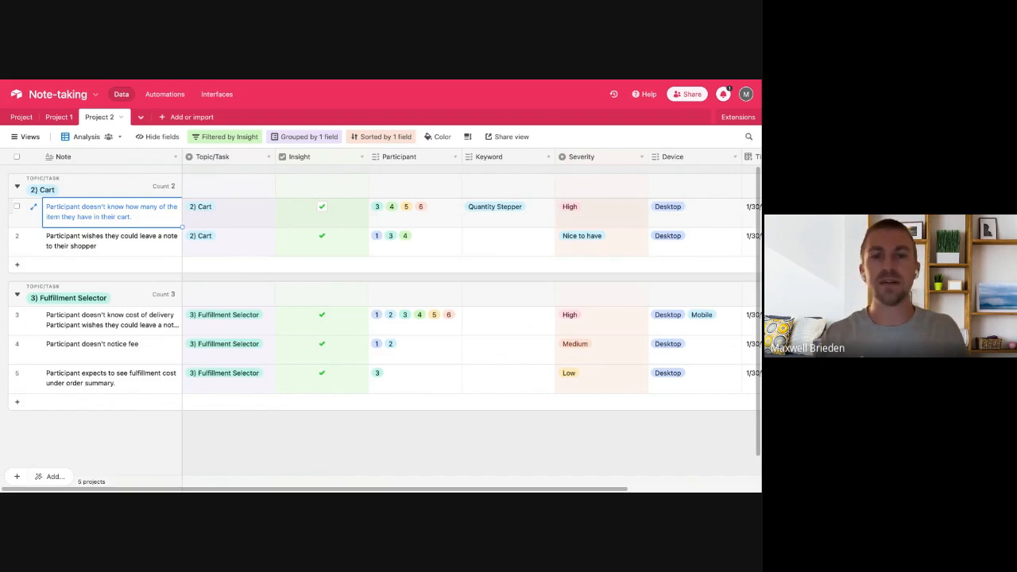
Examine the available Severity options for the first Cart insight in Project 2
click(605, 213)
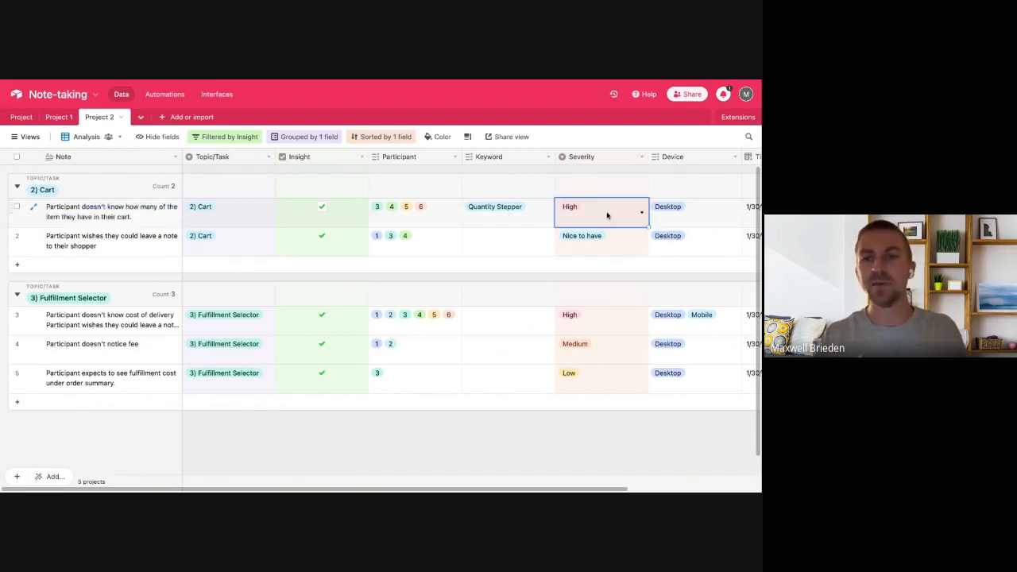
click(607, 215)
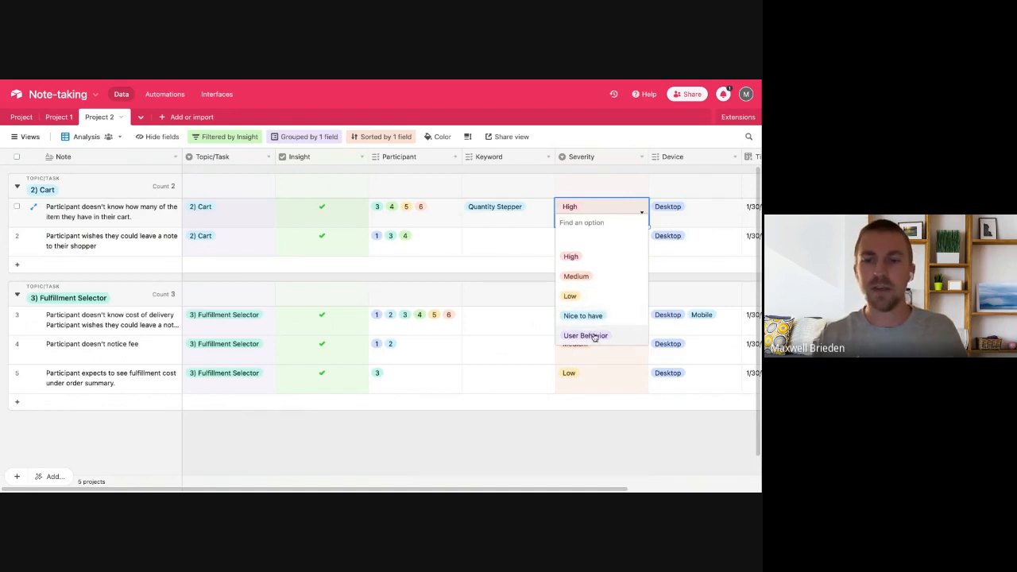
click(549, 278)
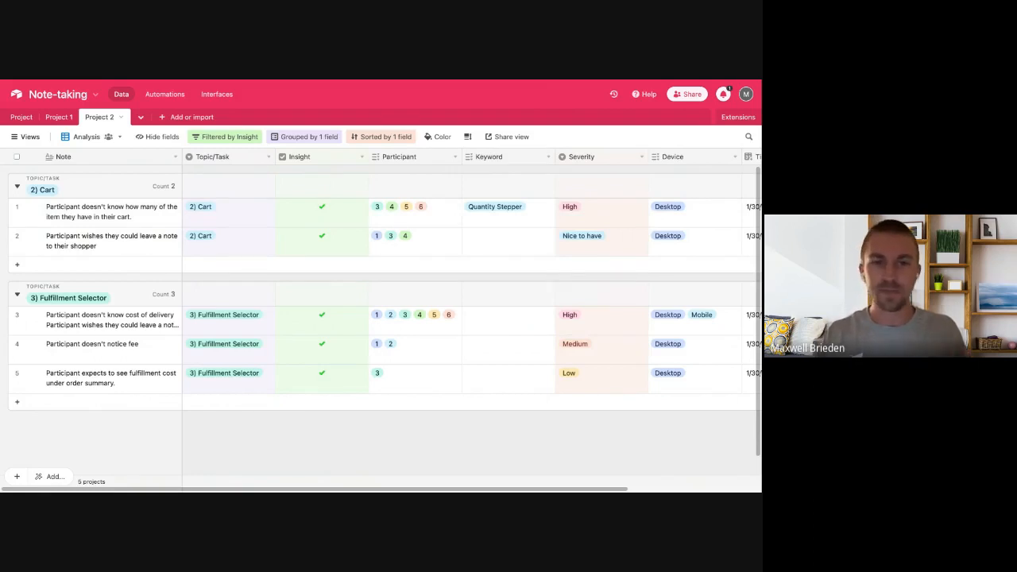
click(609, 216)
click(609, 216)
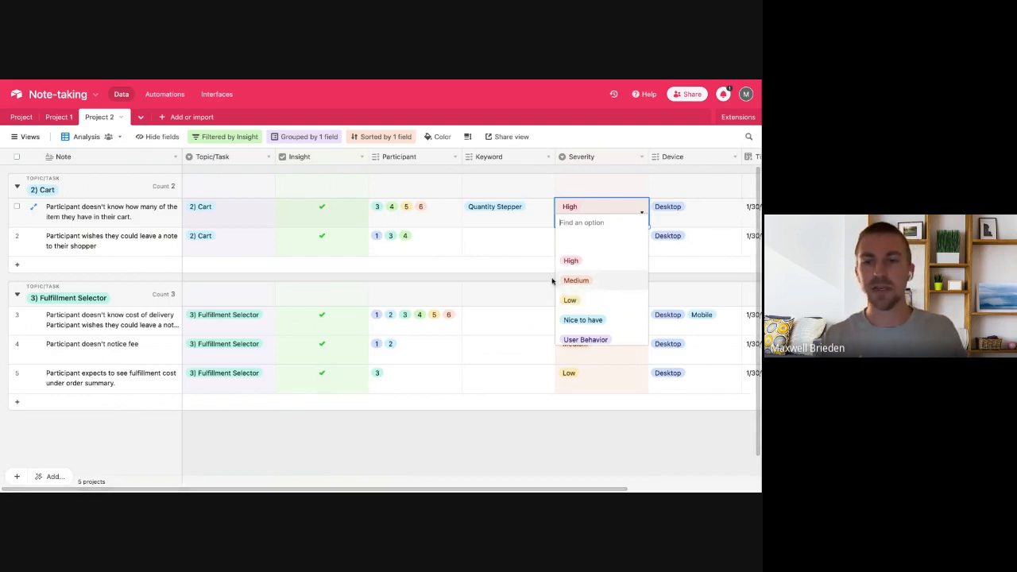
click(582, 319)
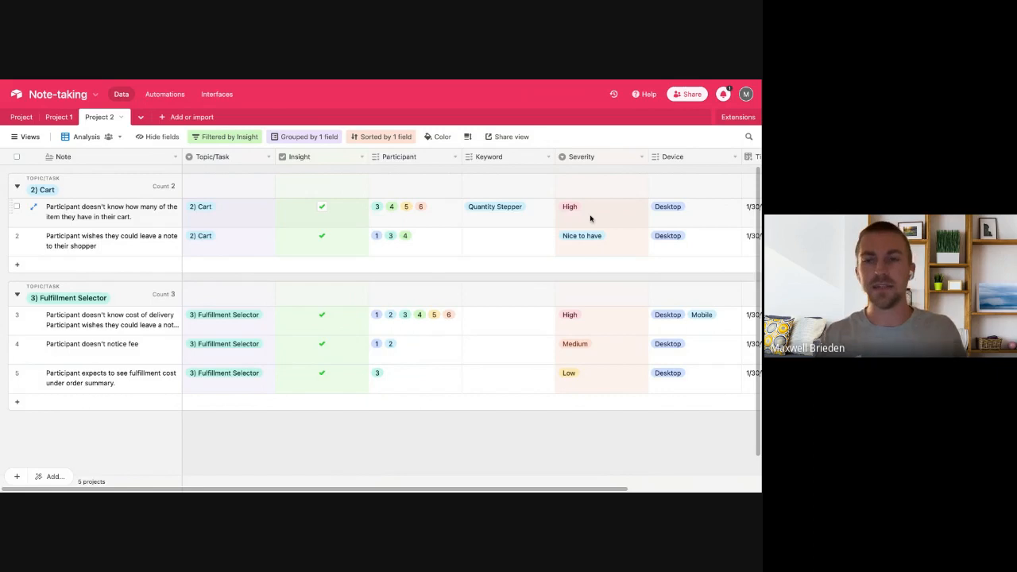
Add Mobile to the Device field of the first Cart insight
scroll(591, 219, right, 3)
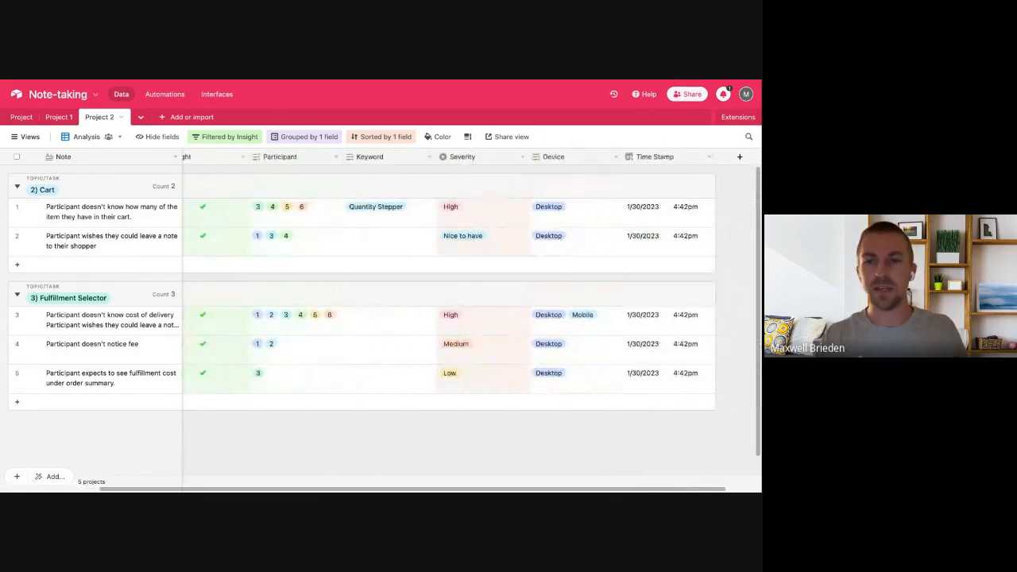
click(663, 208)
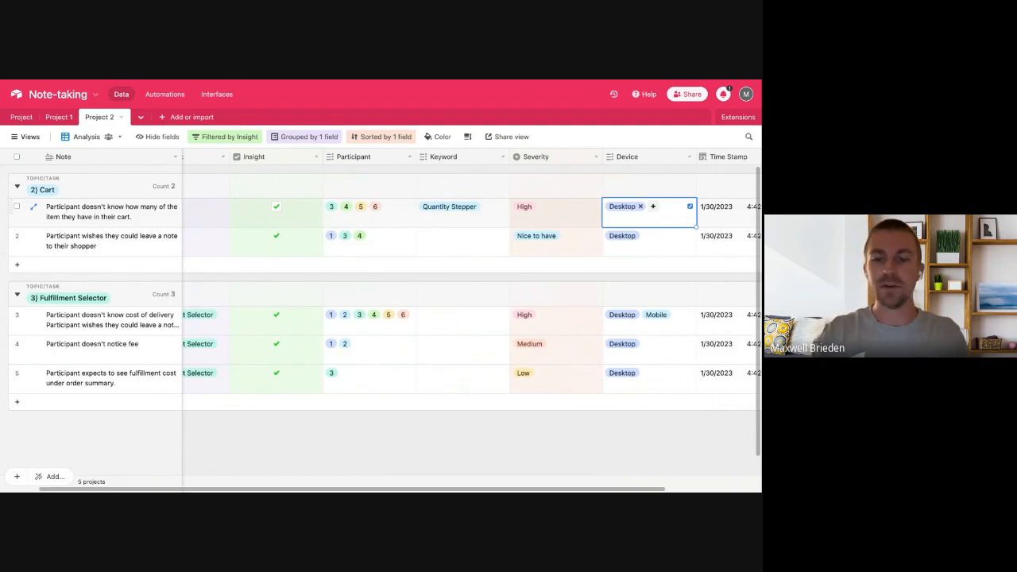
click(652, 206)
click(649, 240)
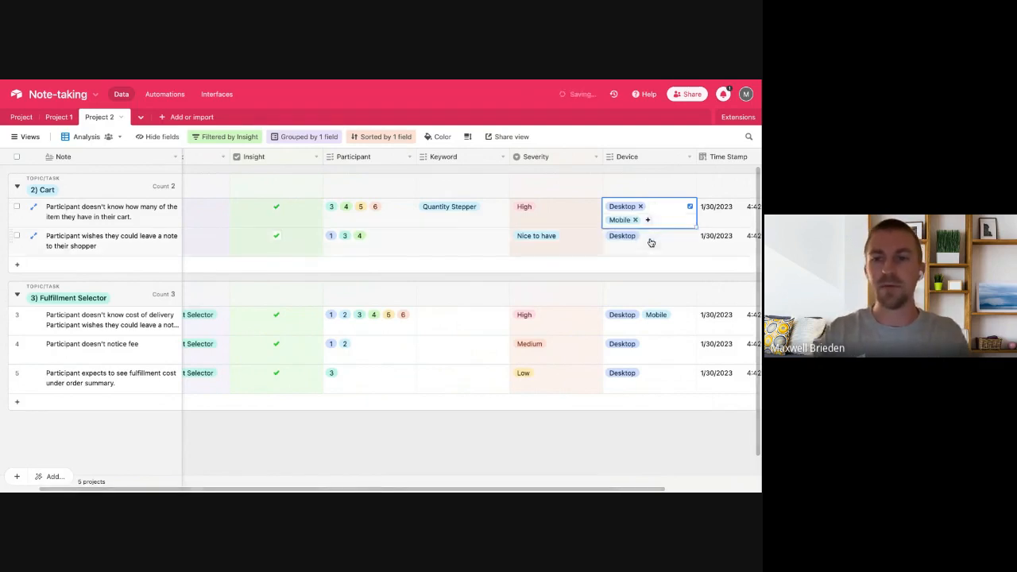
click(474, 245)
scroll(474, 245, left, 2)
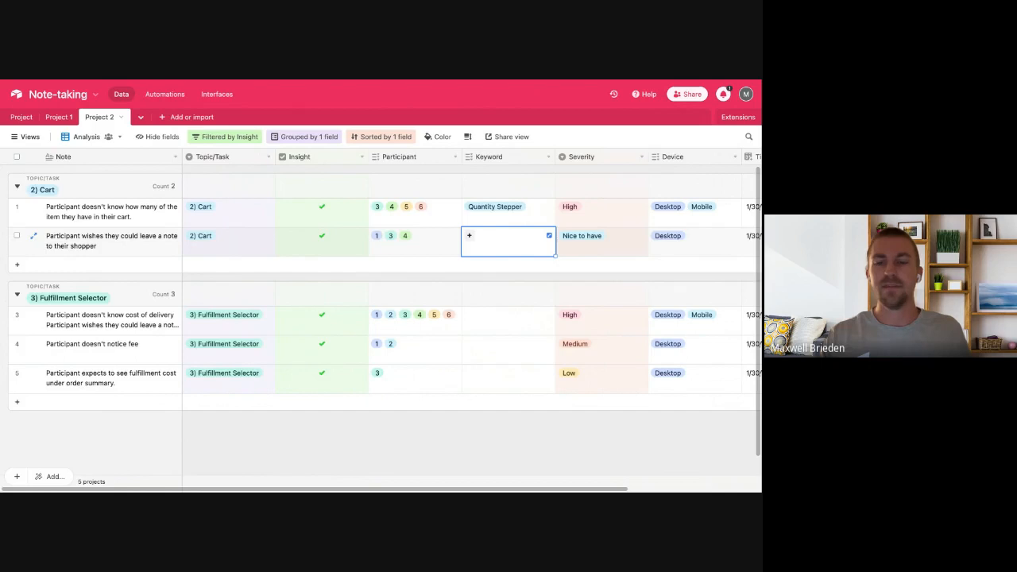
click(458, 426)
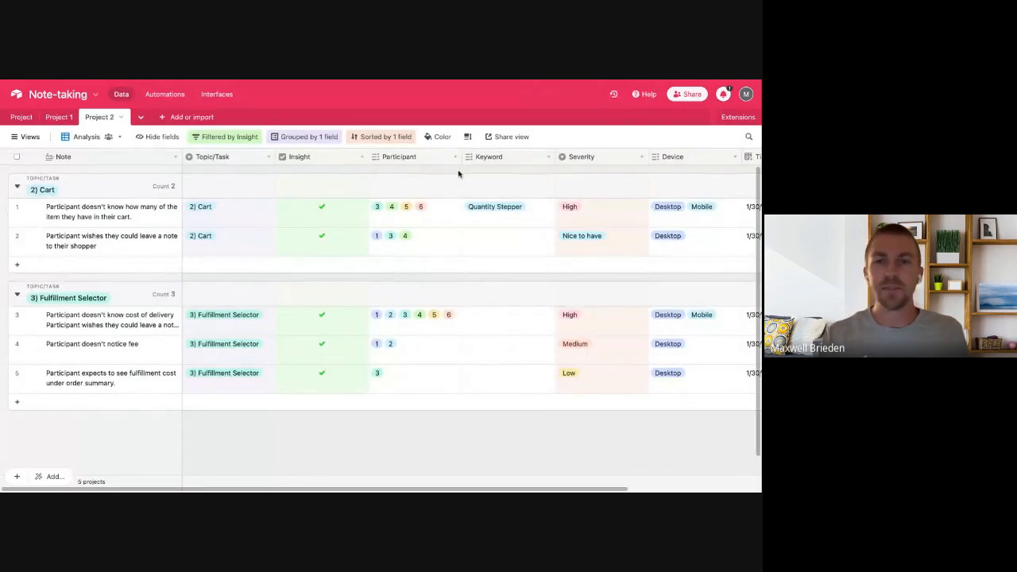
scroll(457, 174, right, 2)
scroll(458, 174, left, 2)
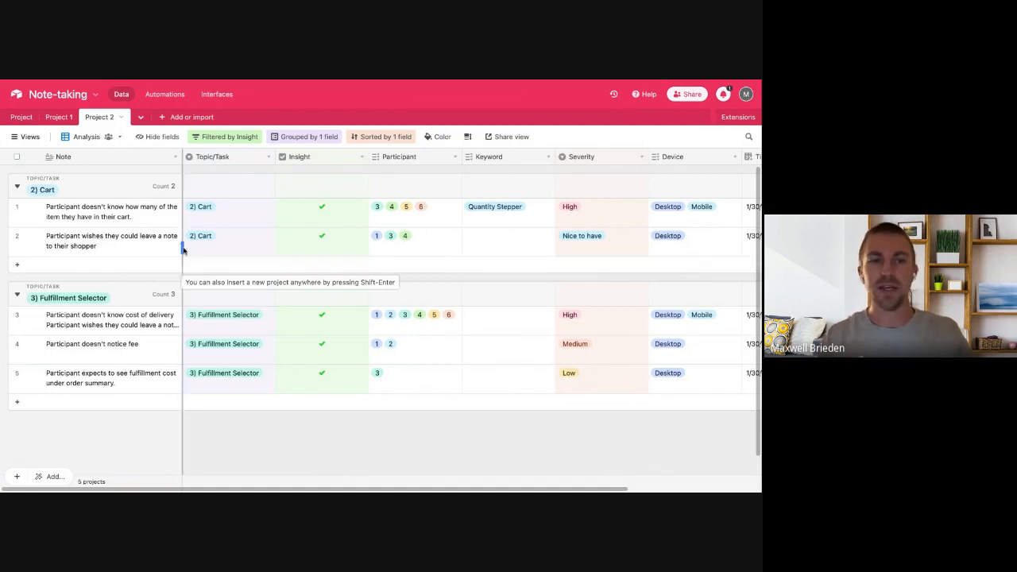
click(120, 220)
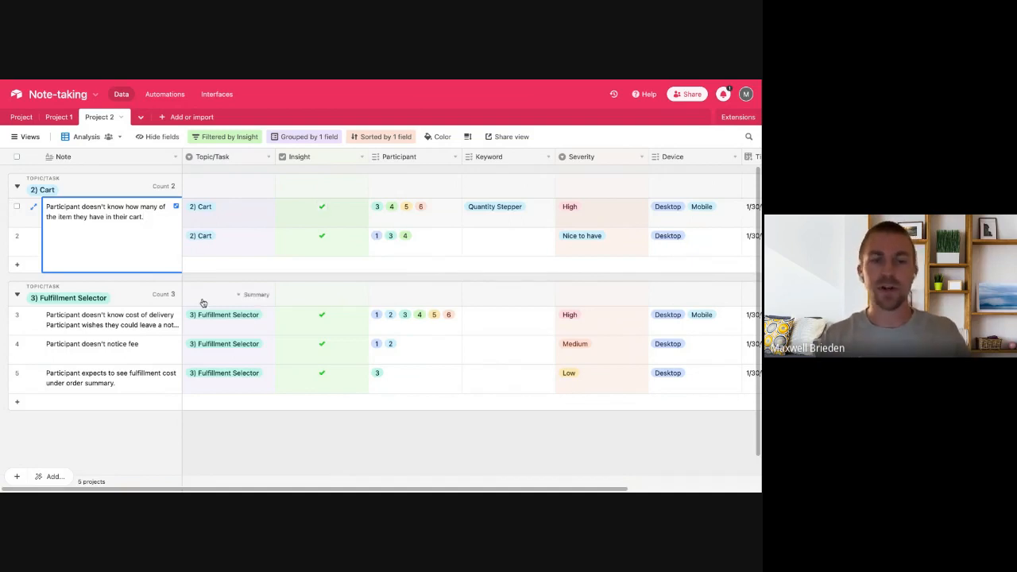
click(228, 278)
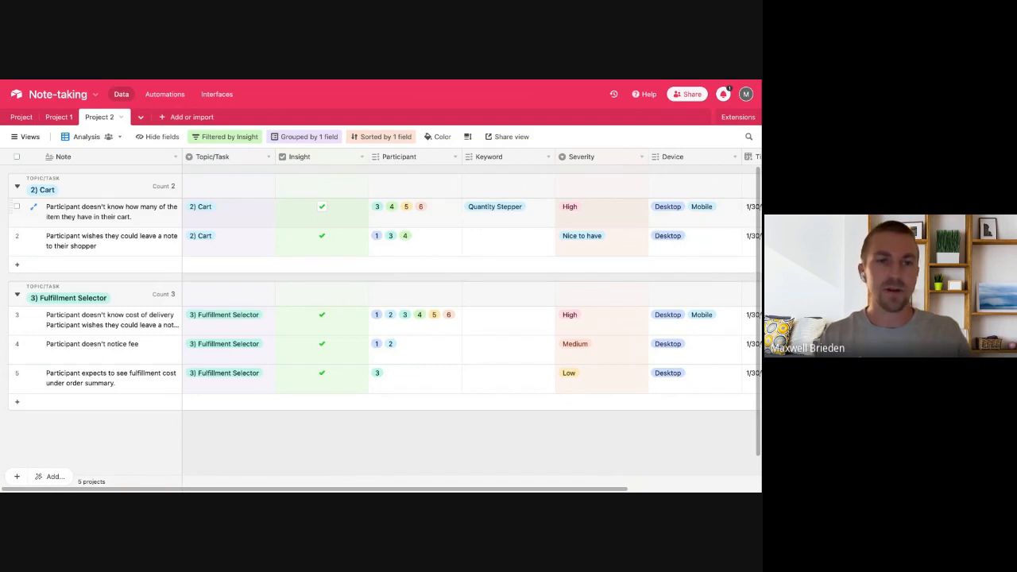
Copy all Project 2 insight records except the first Cart record, then clear the selection
click(16, 207)
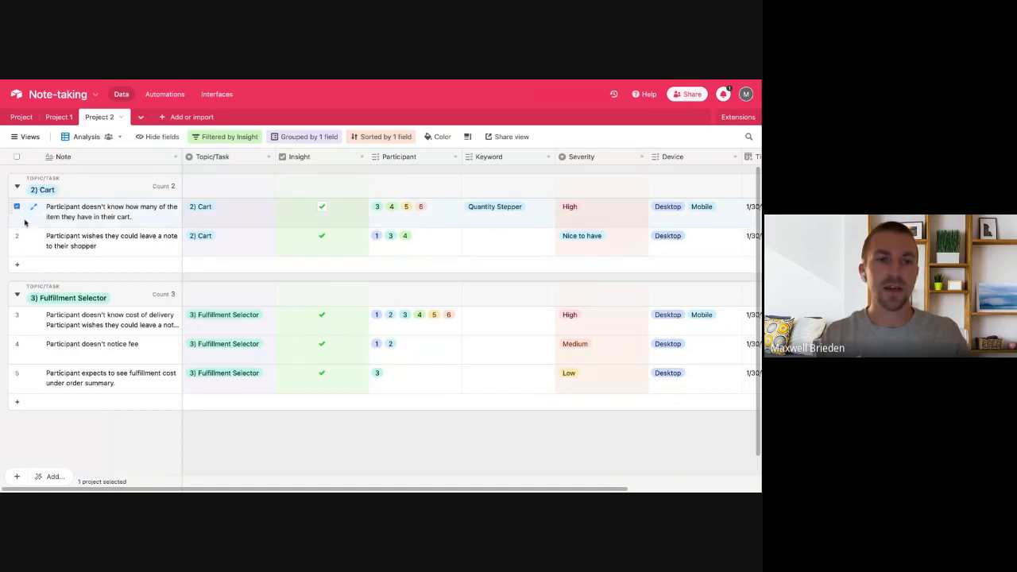
click(16, 157)
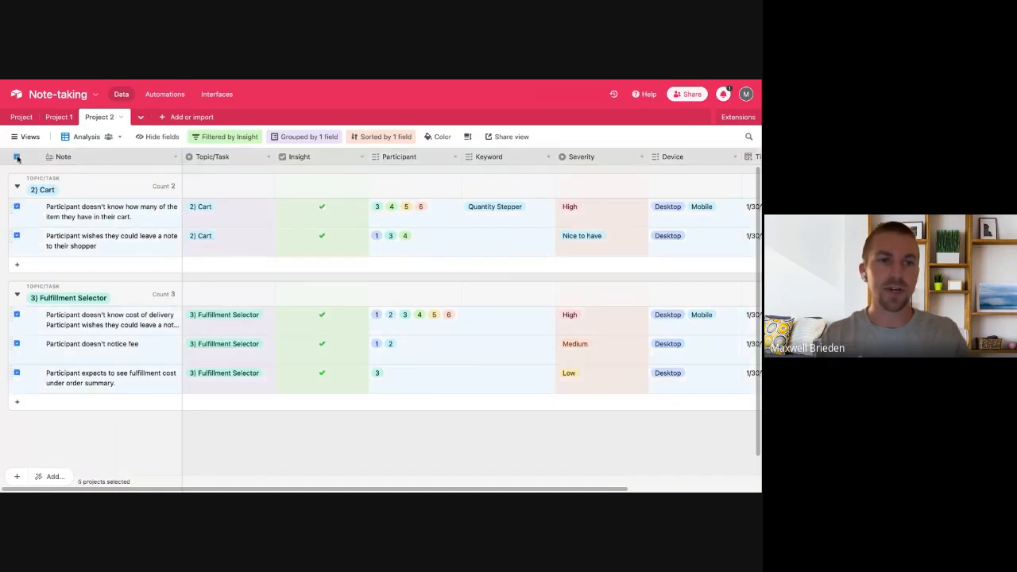
click(16, 207)
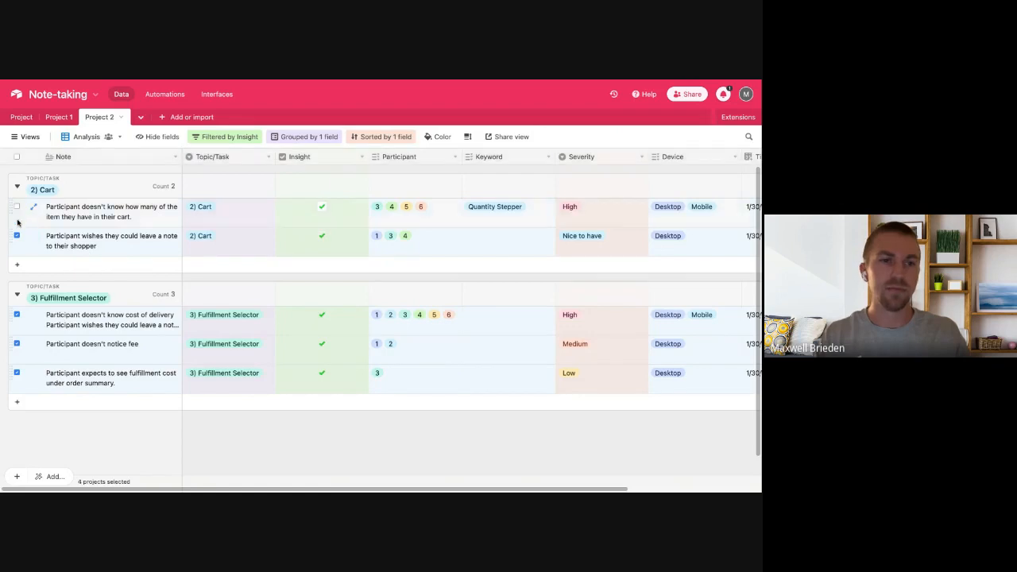
key(ctrl+c)
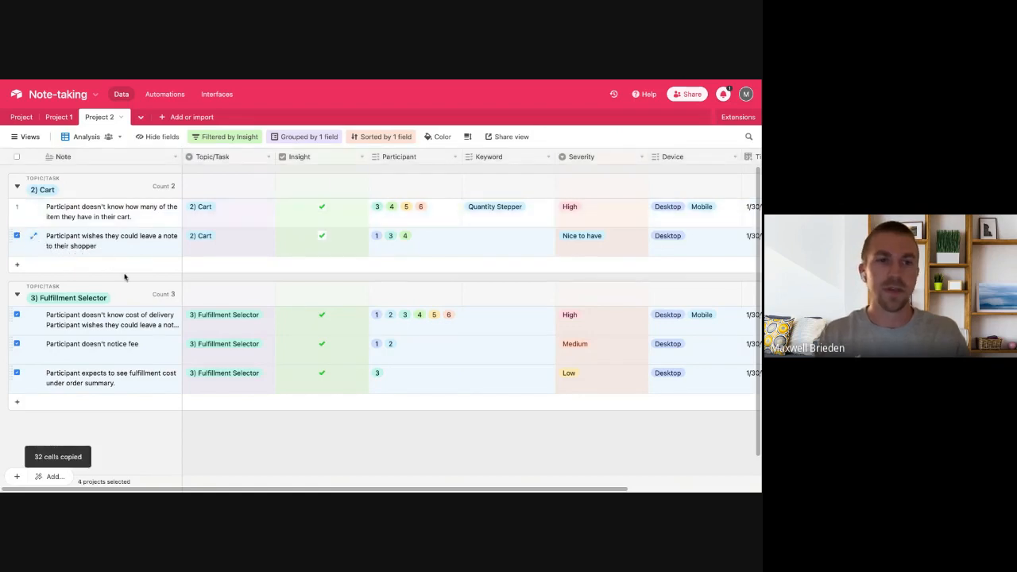
key(Escape)
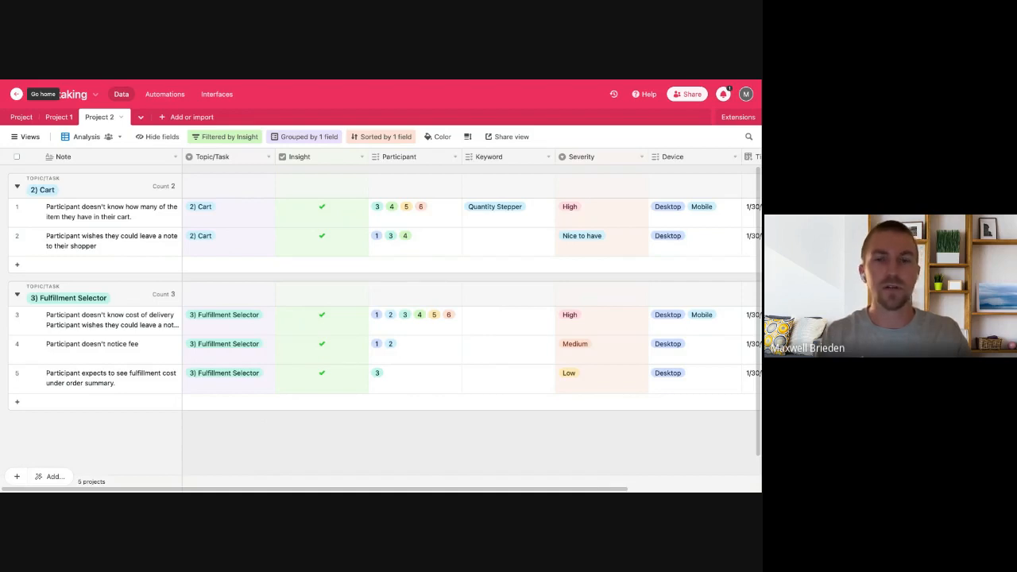
Switch to the UX Repository base, open its Projects table and examine the fields from Objectives through Additional Resources
click(16, 93)
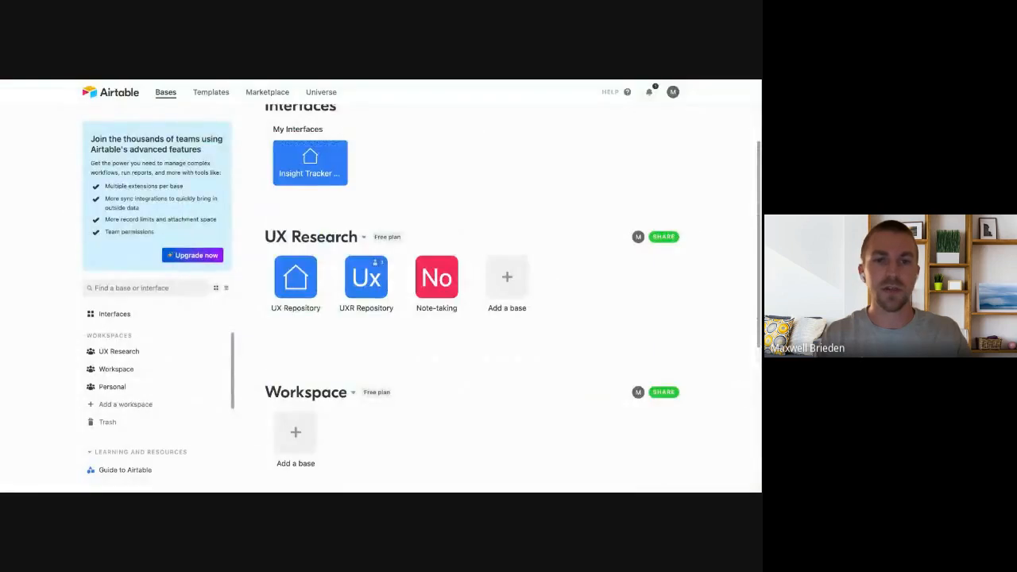
click(296, 278)
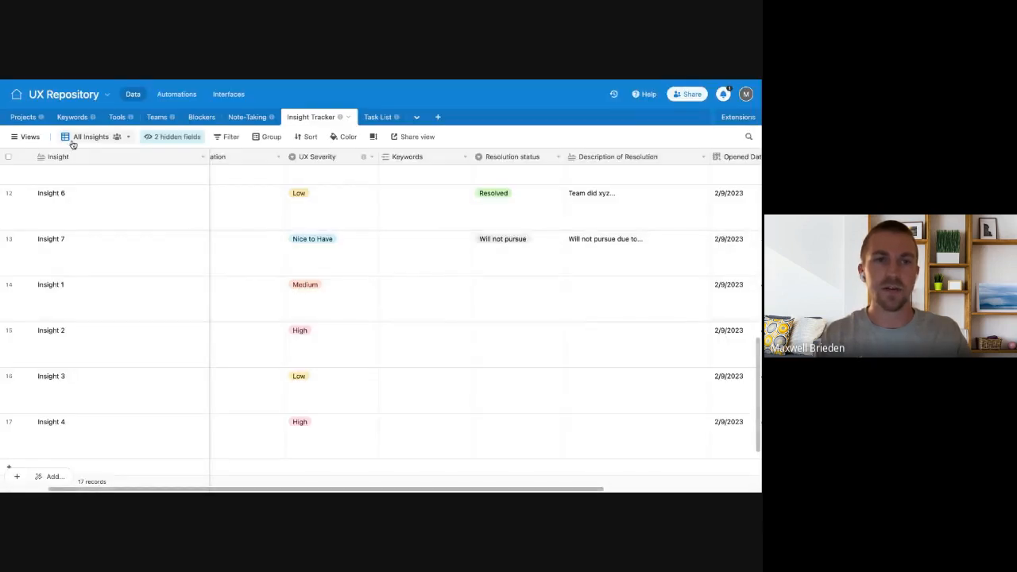
click(23, 117)
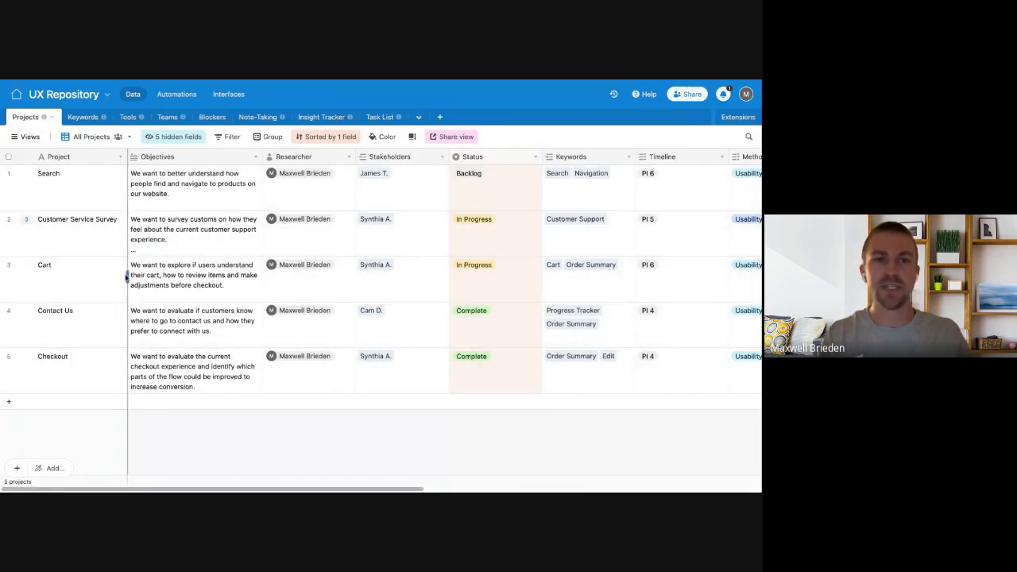
scroll(332, 201, right, 5)
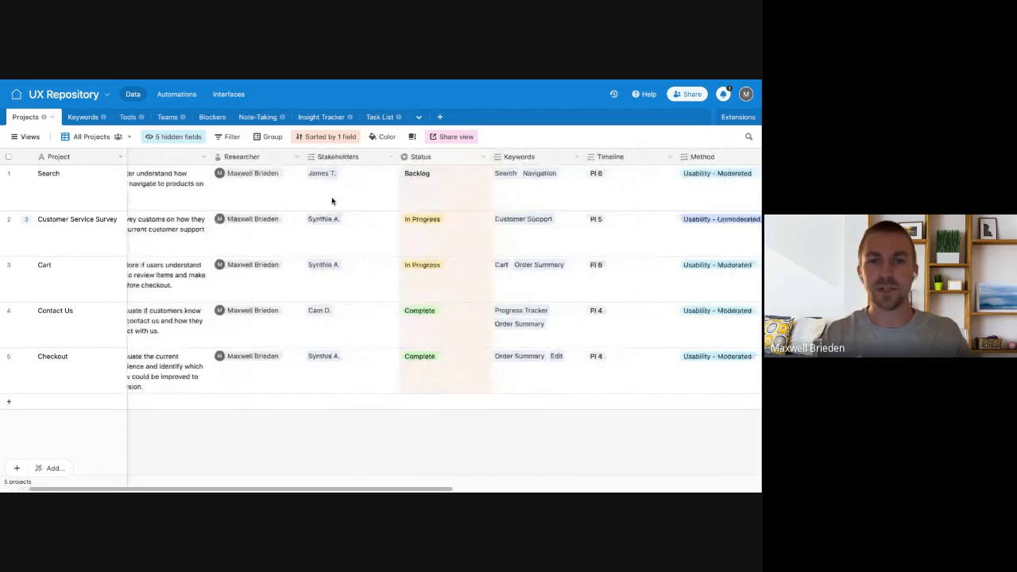
scroll(444, 282, right, 7)
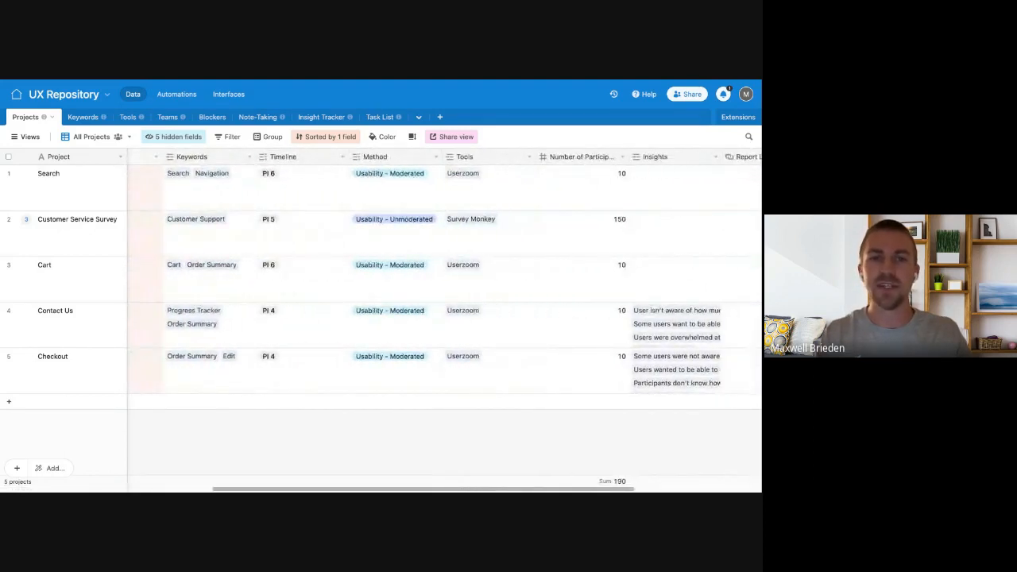
scroll(329, 200, right, 4)
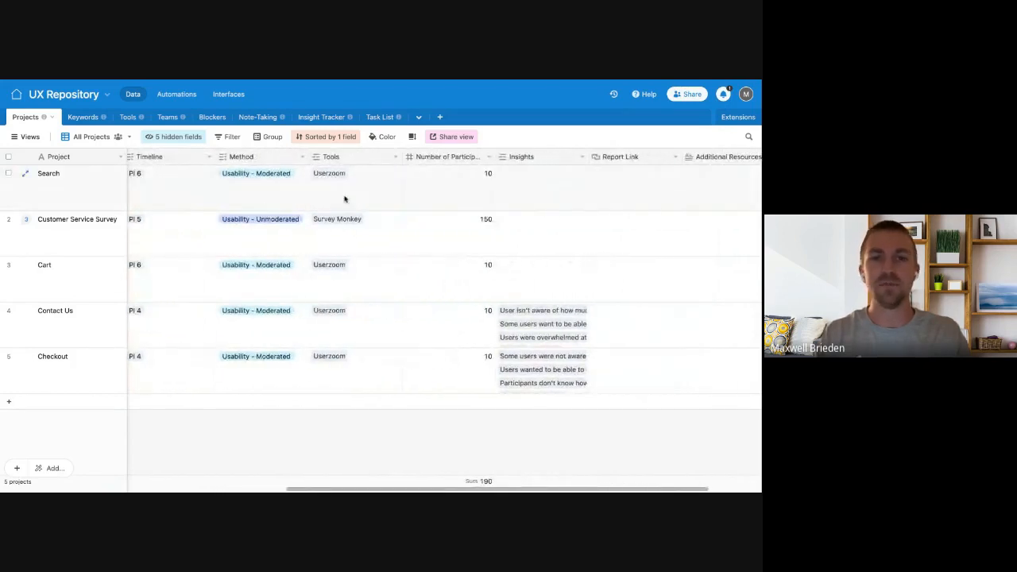
scroll(382, 210, right, 3)
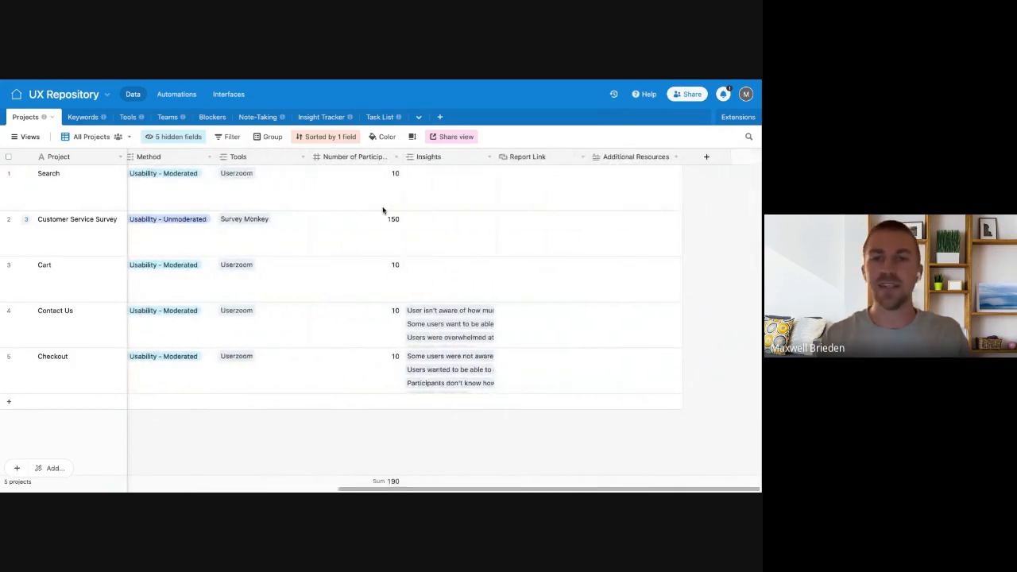
scroll(381, 278, left, 15)
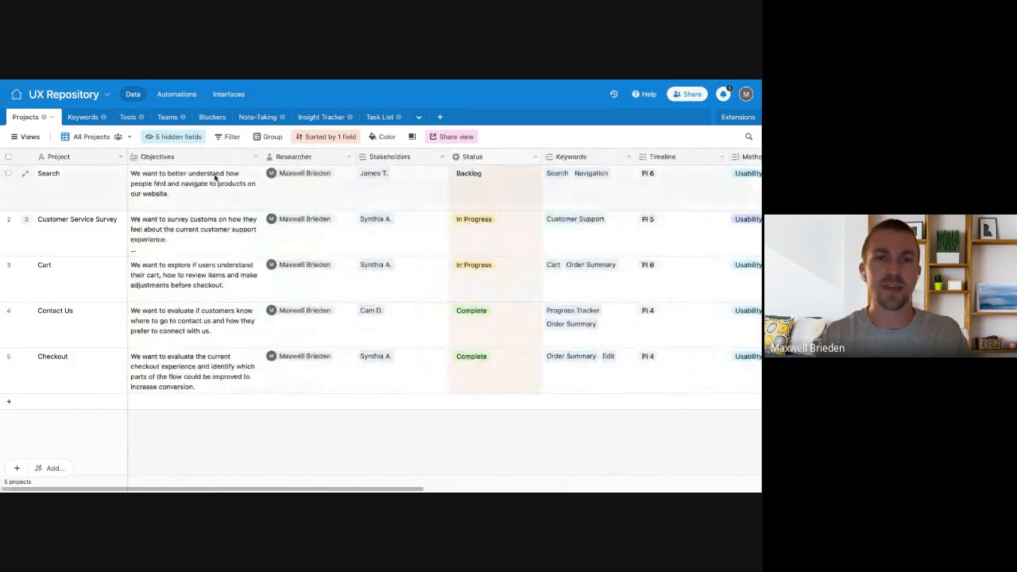
Examine the remaining project fields and the insights linked to the Contact Us project
scroll(433, 278, right, 12)
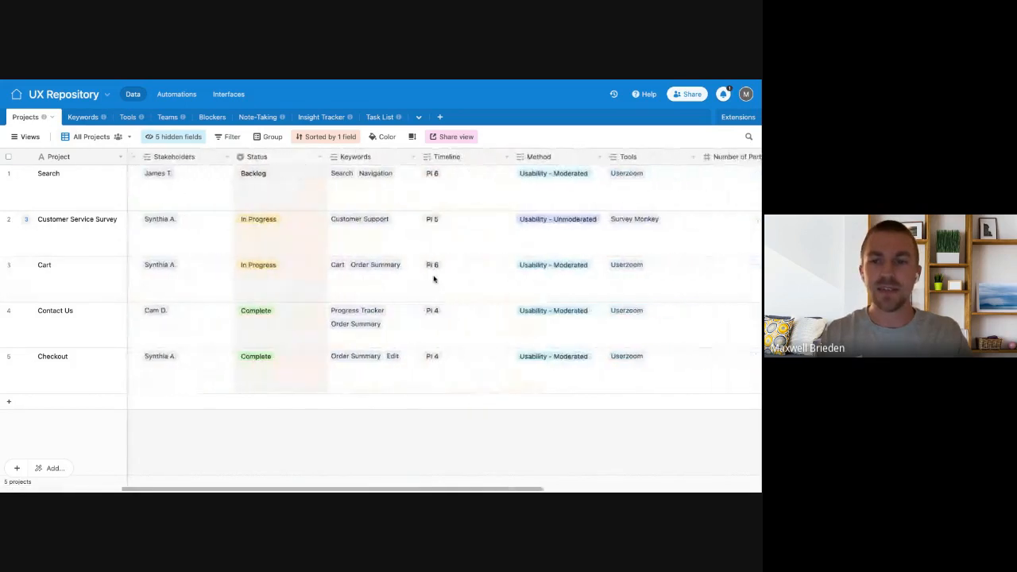
scroll(525, 320, right, 4)
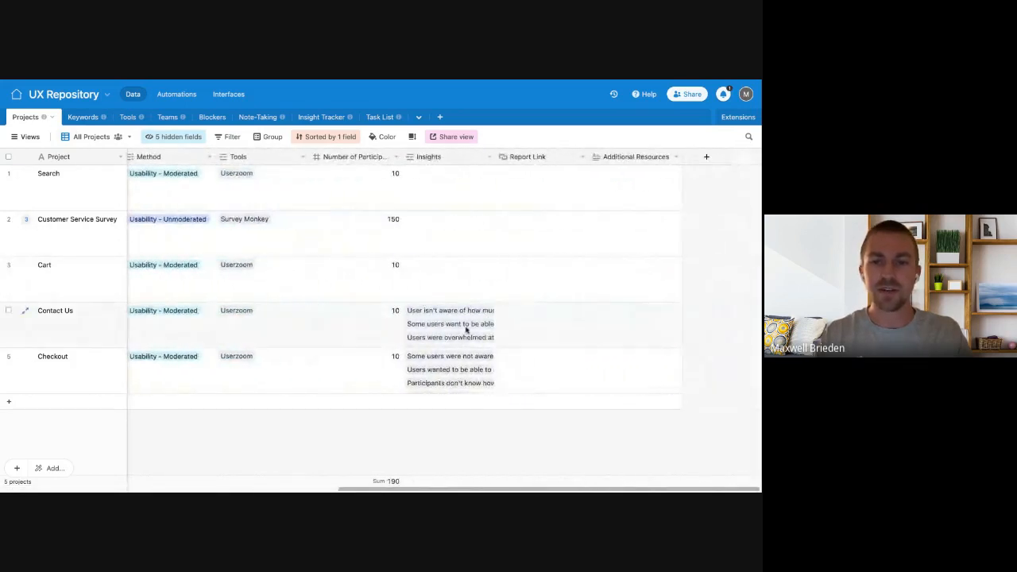
click(480, 347)
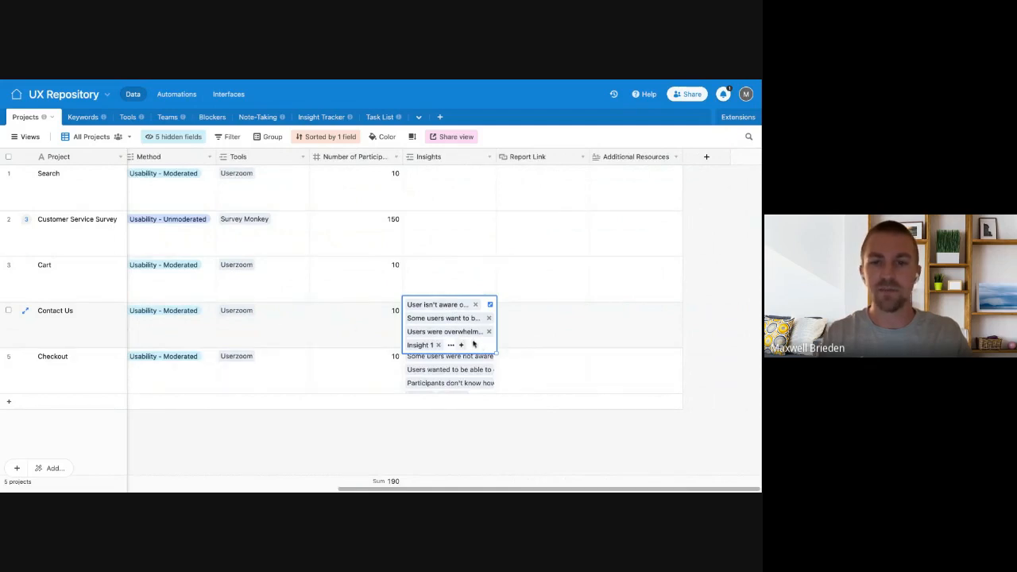
Open the Insight Tracker table and examine its list of saved views
click(321, 117)
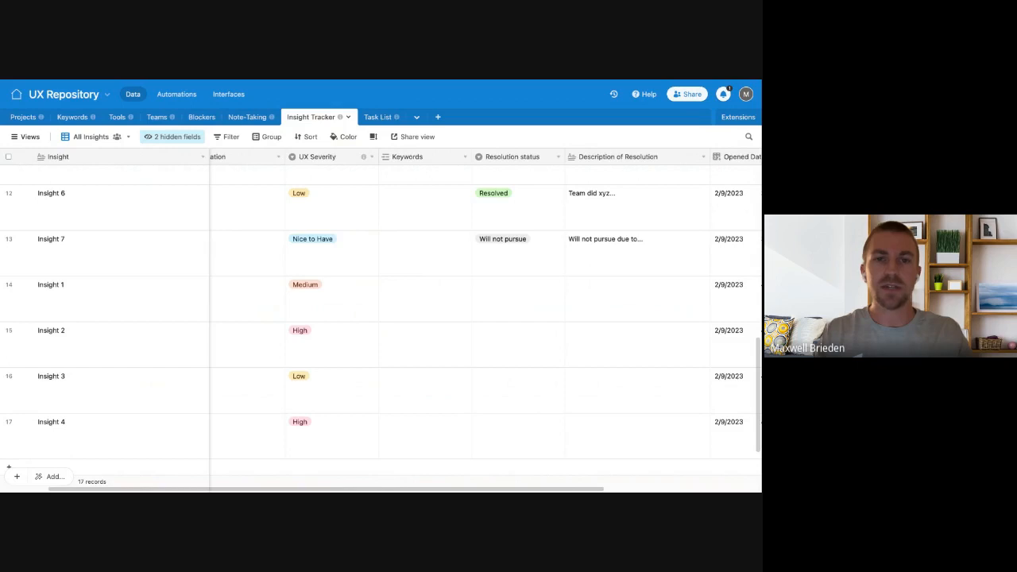
scroll(268, 277, left, 2)
scroll(268, 277, up, 10)
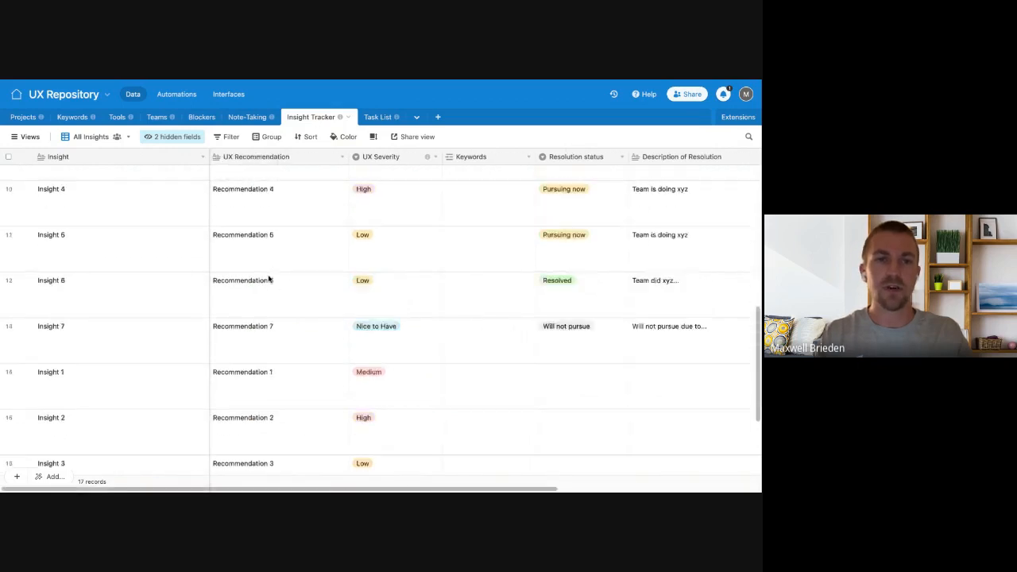
click(23, 137)
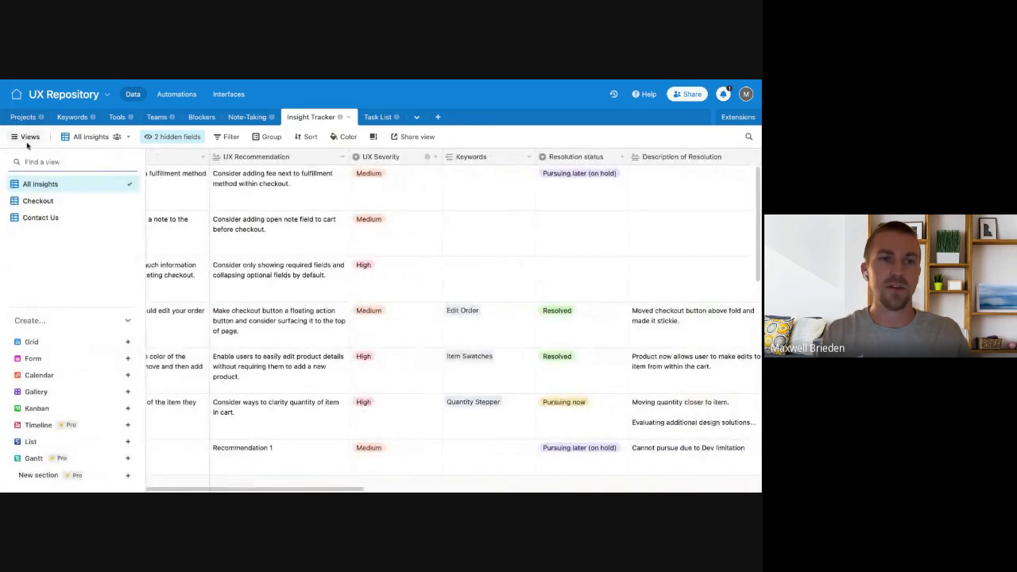
click(24, 137)
click(24, 137)
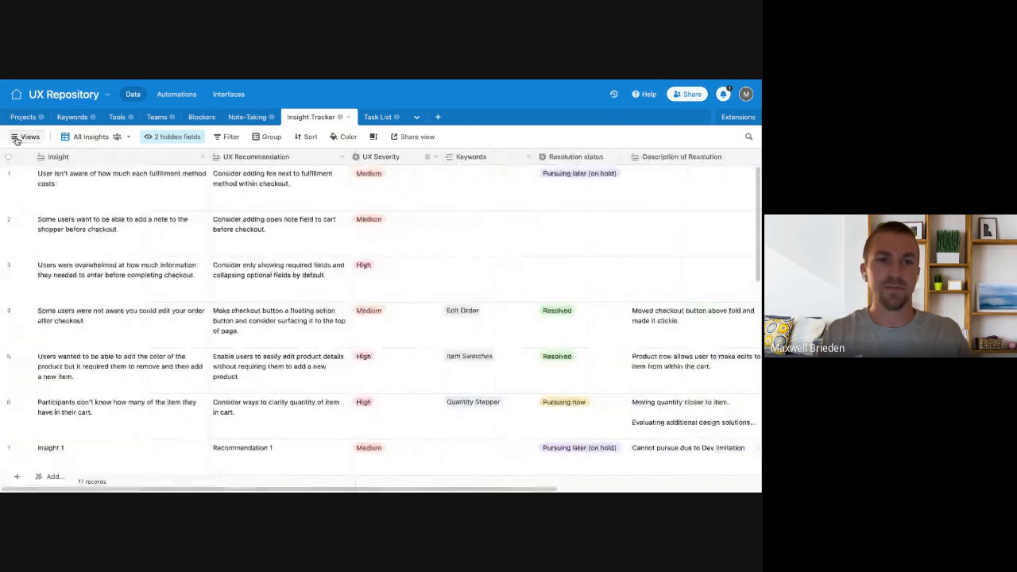
Examine the All Insights records across the fields from UX Recommendation through Project
scroll(324, 333, down, 10)
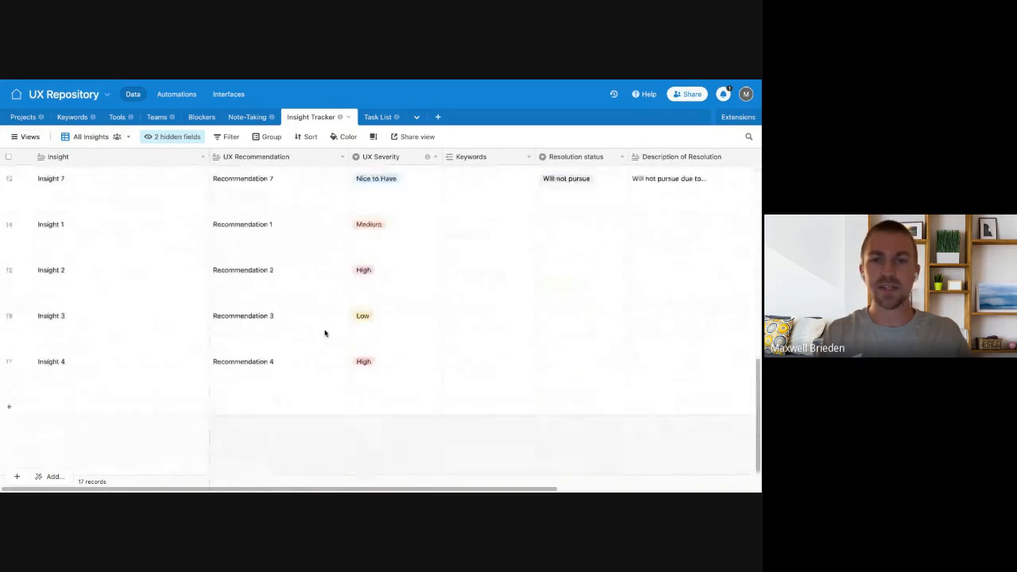
scroll(324, 333, up, 10)
scroll(325, 333, right, 2)
scroll(382, 318, left, 1)
scroll(381, 317, right, 5)
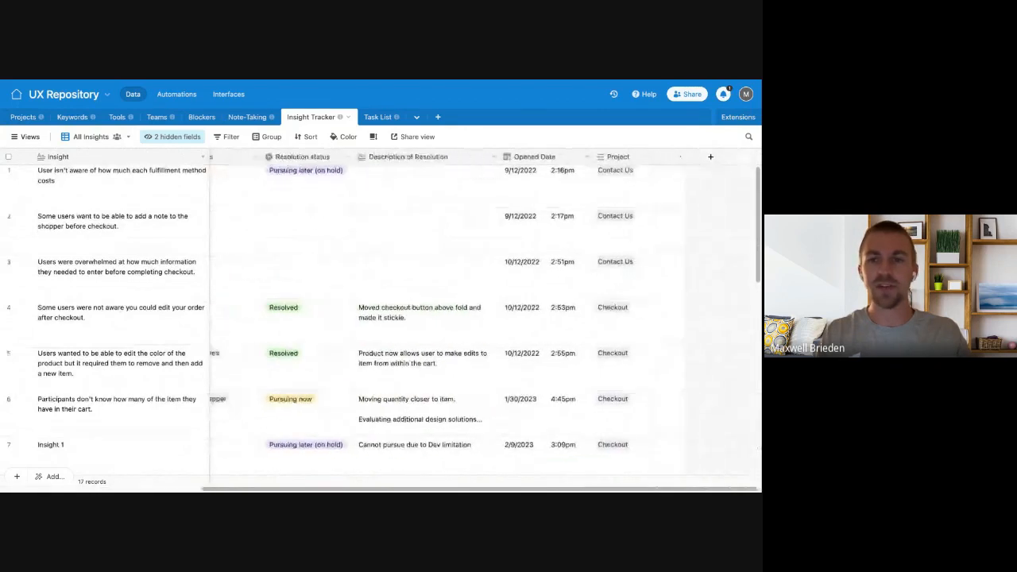
scroll(381, 318, left, 5)
scroll(477, 318, right, 5)
scroll(477, 317, left, 4)
scroll(381, 317, left, 2)
Add a record at the end of All Insights and paste the copied Project 2 insights there, expanding the table to fit
scroll(382, 317, down, 10)
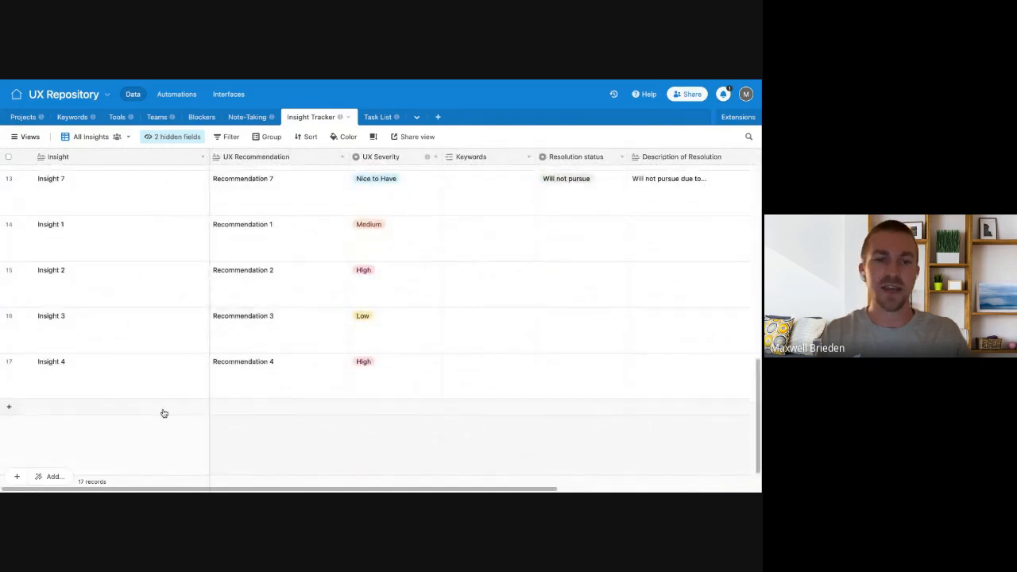
click(137, 409)
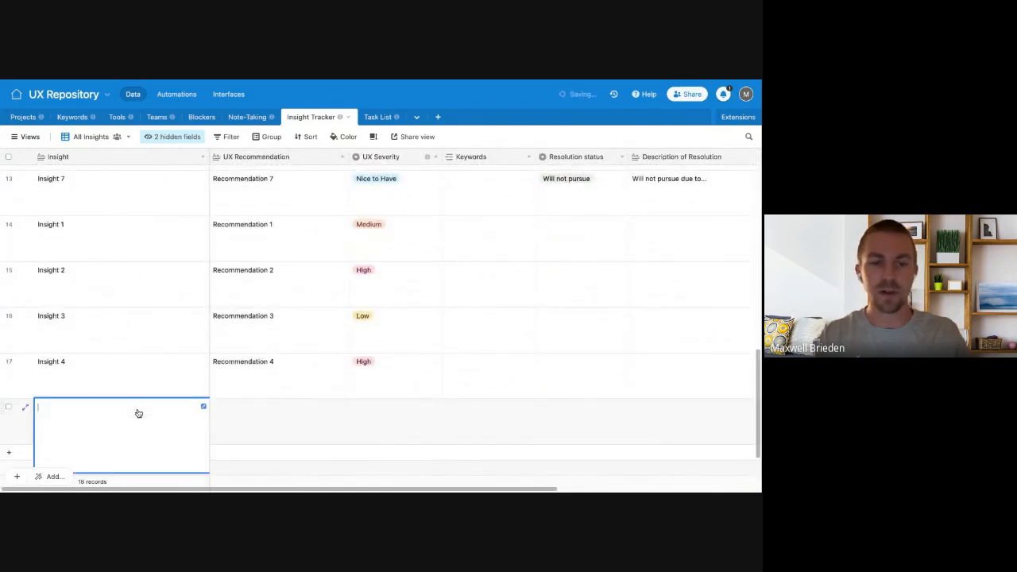
click(9, 408)
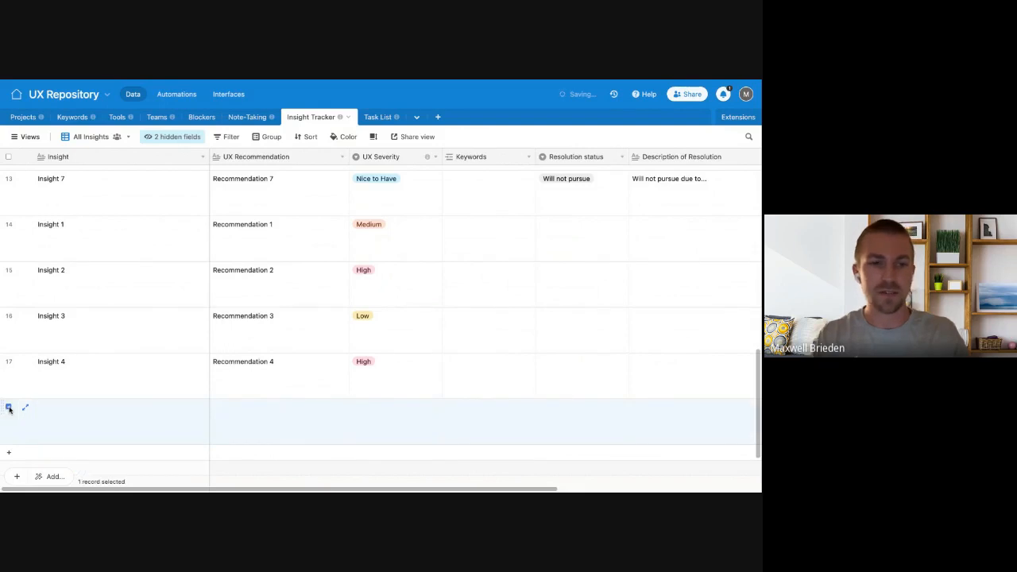
key(ctrl+v)
click(474, 319)
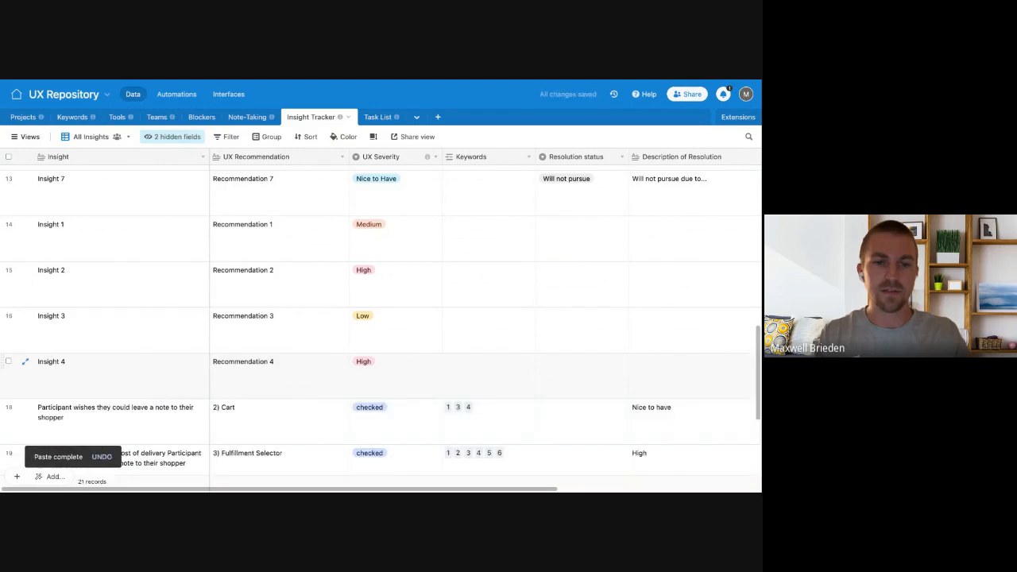
Clear the Keywords and UX Severity values of the four pasted insights
scroll(490, 275, down, 4)
click(501, 240)
key(shift+Down)
key(shift+Down)
key(shift+Down)
key(Delete)
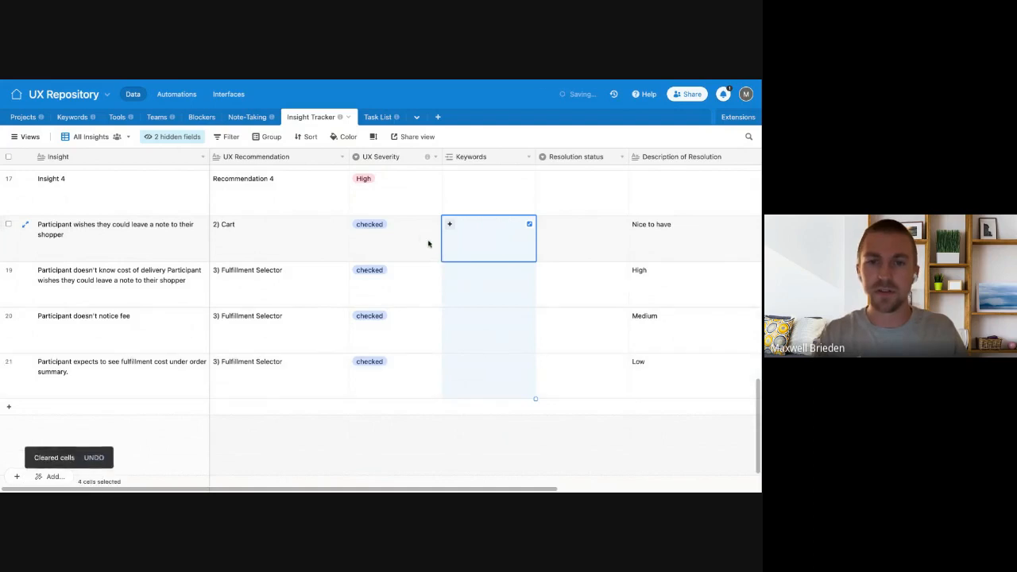
drag(418, 237, 415, 370)
key(Delete)
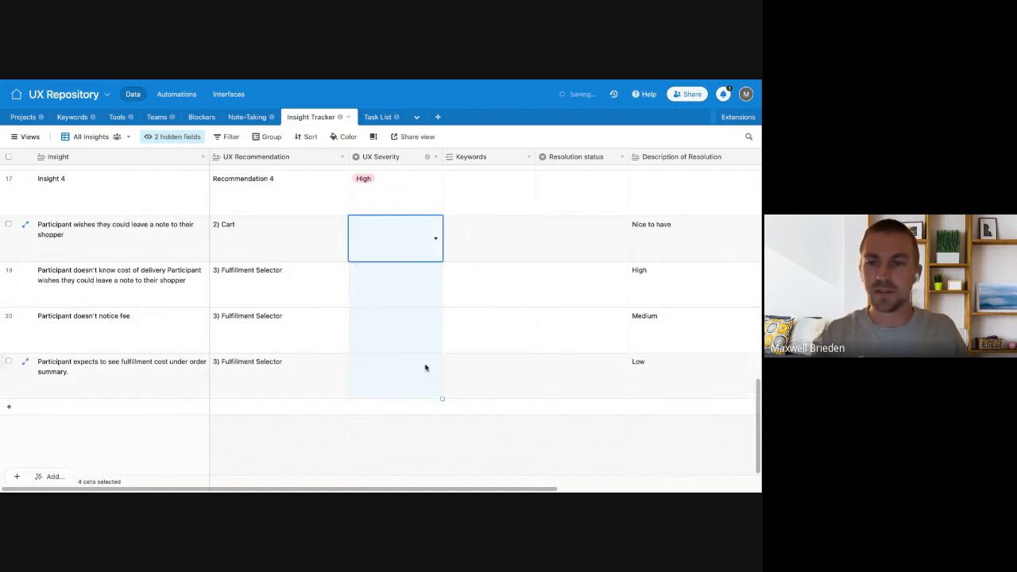
Clear the Description of Resolution values of the four pasted insights
click(702, 240)
key(shift+Down)
key(shift+Down)
key(shift+Down)
key(Delete)
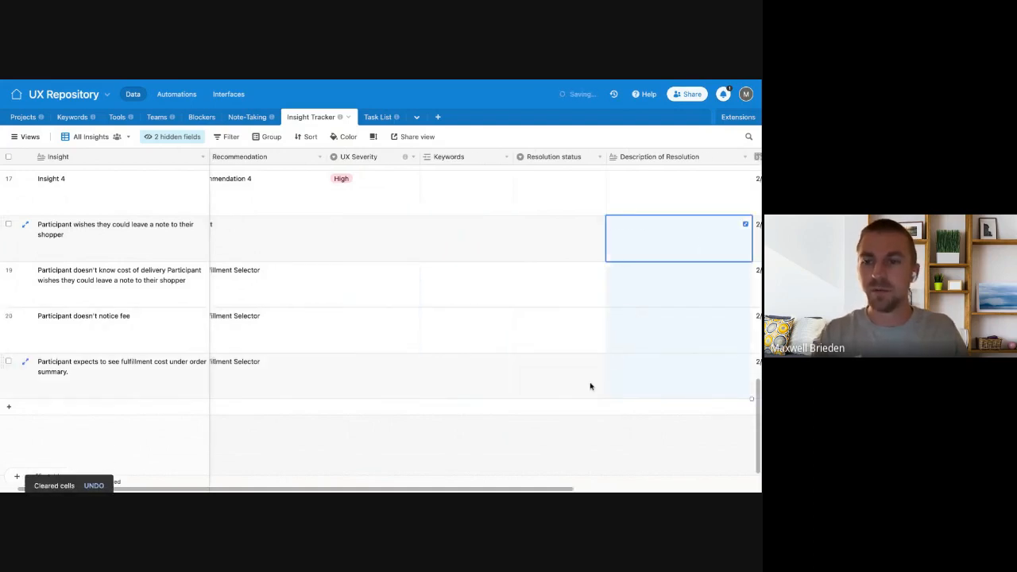
scroll(590, 386, right, 3)
scroll(541, 310, left, 3)
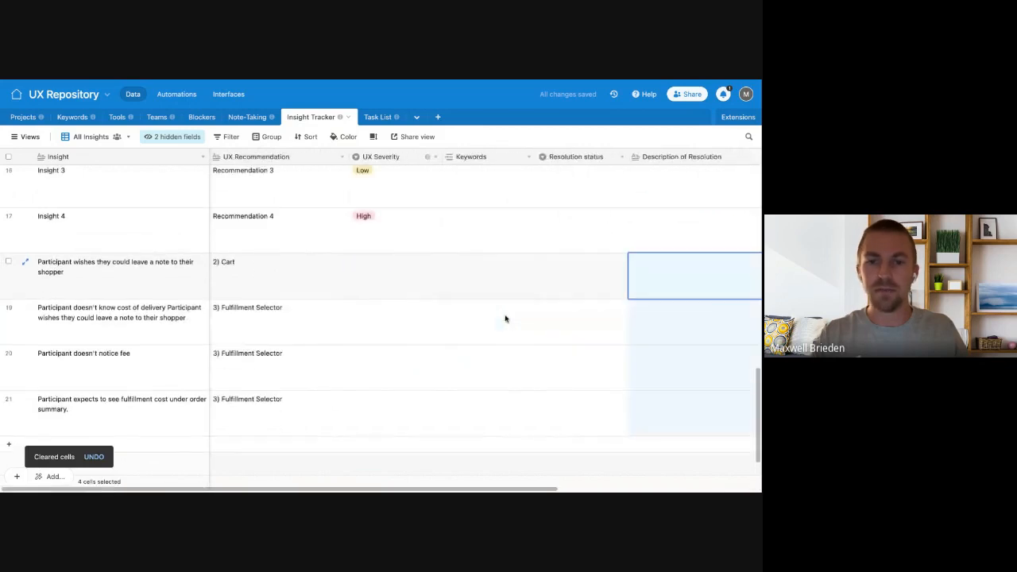
Clear the UX Recommendation values of the four pasted insights, keeping only their insight text
click(279, 256)
key(shift+Down)
key(shift+Down)
key(shift+Down)
key(Delete)
drag(143, 267, 137, 410)
click(308, 285)
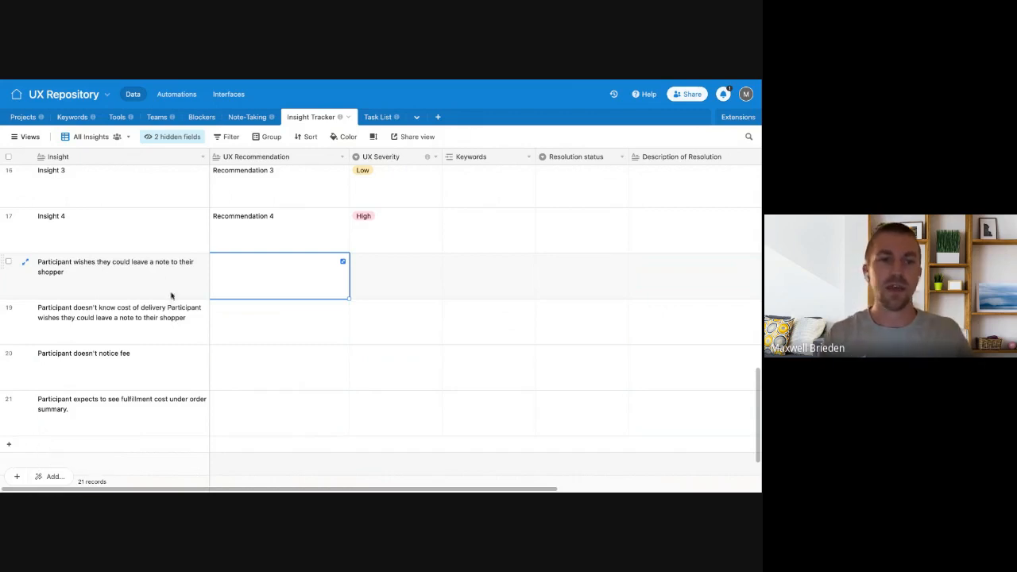
Enter "Consider adding a note feature to cart page." as the UX Recommendation for the insight about leaving a note to the shopper
click(116, 277)
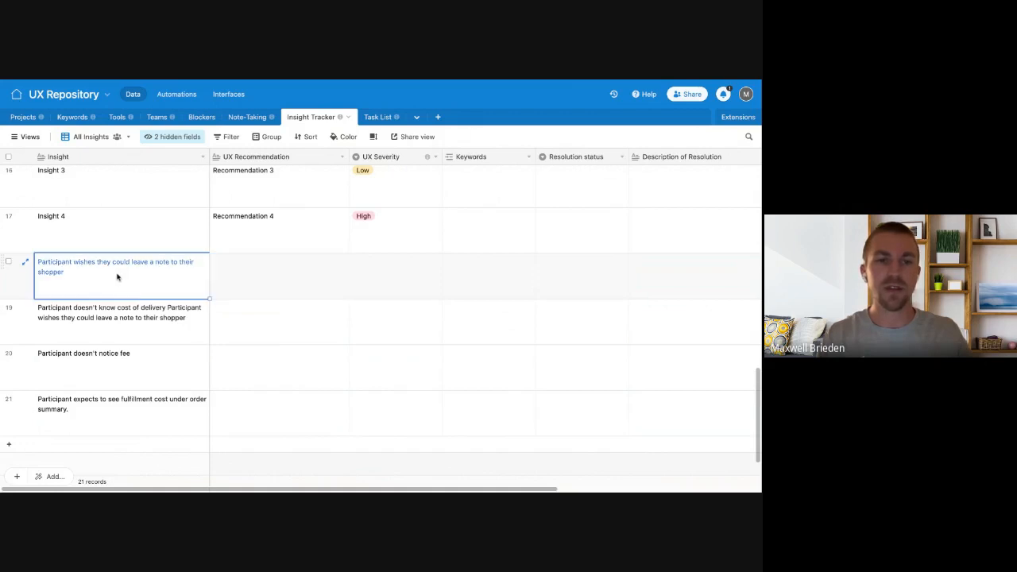
click(255, 274)
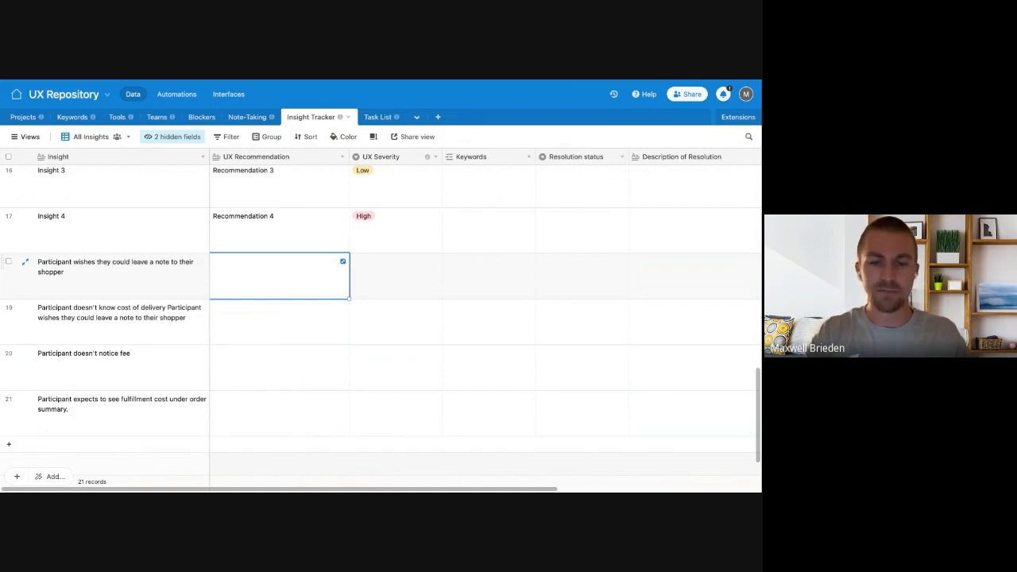
text(Co)
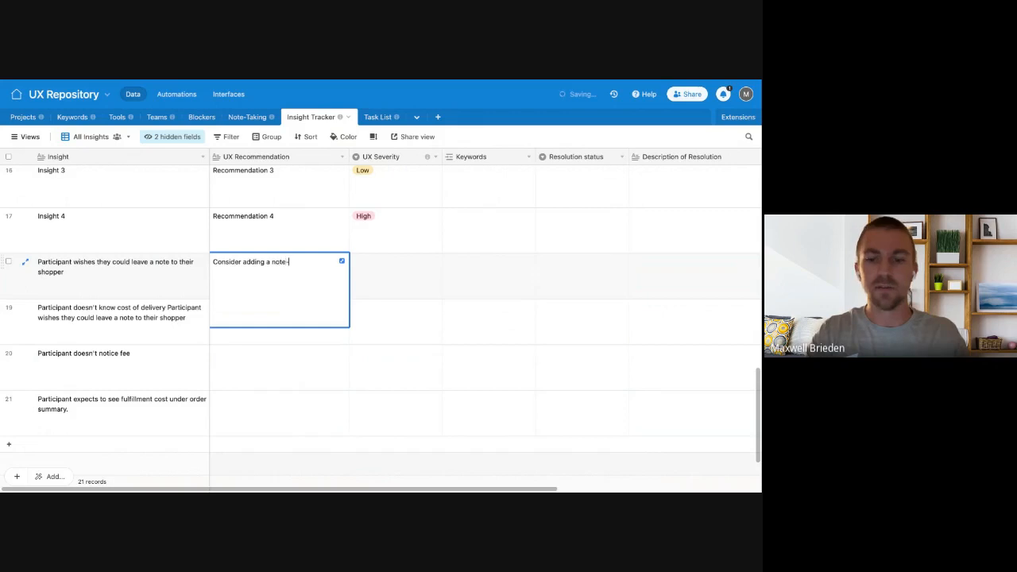
text(nsider adding a note feature to)
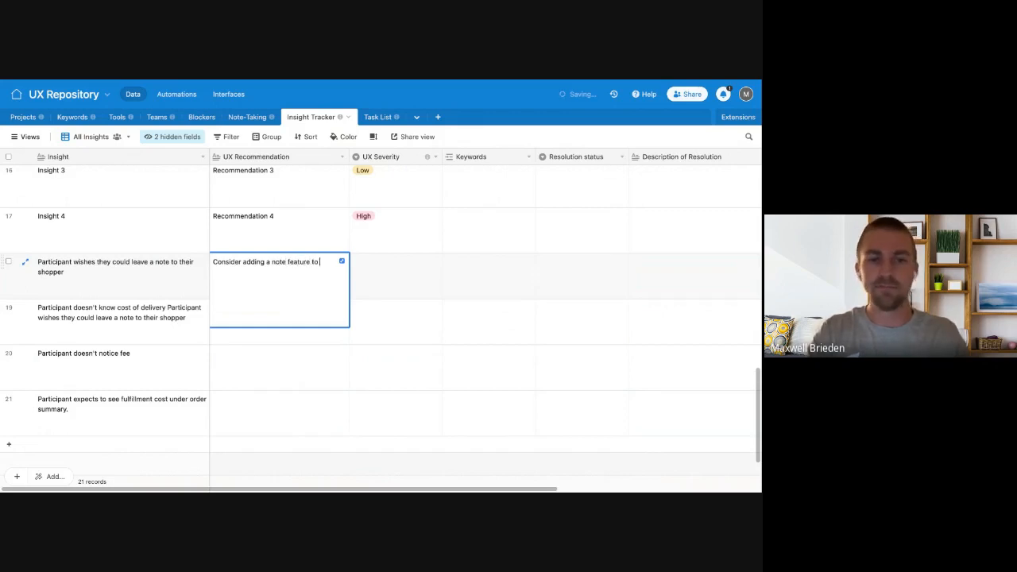
text( c)
Set the UX Severity of the first pasted insight to Nice to Have
click(391, 274)
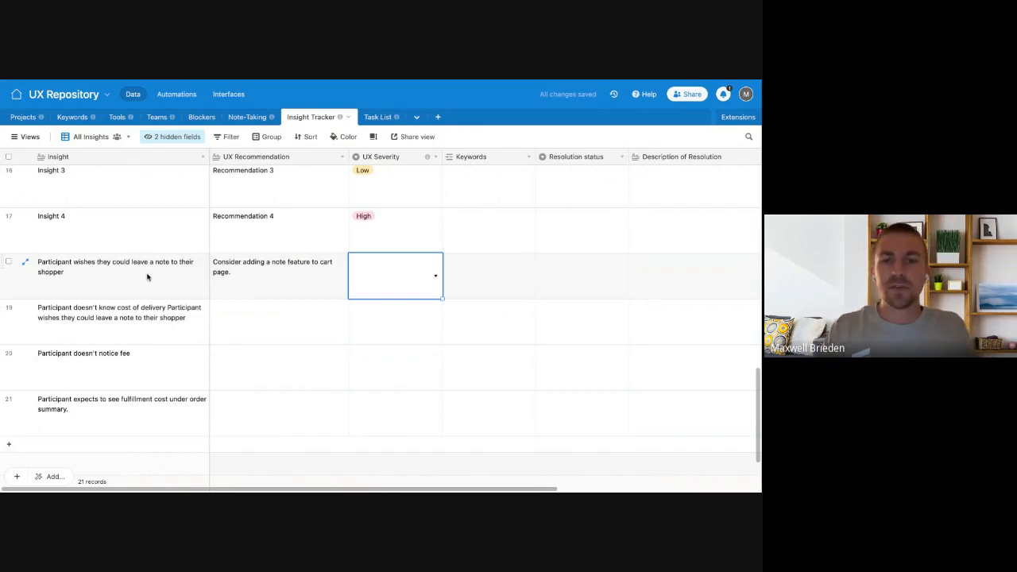
click(395, 278)
scroll(381, 371, down, 1)
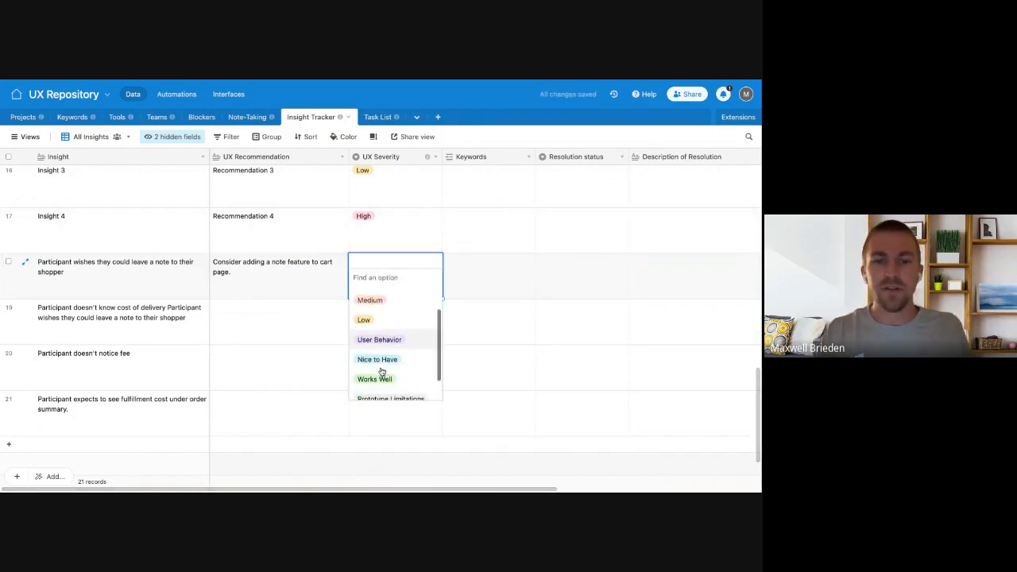
click(382, 358)
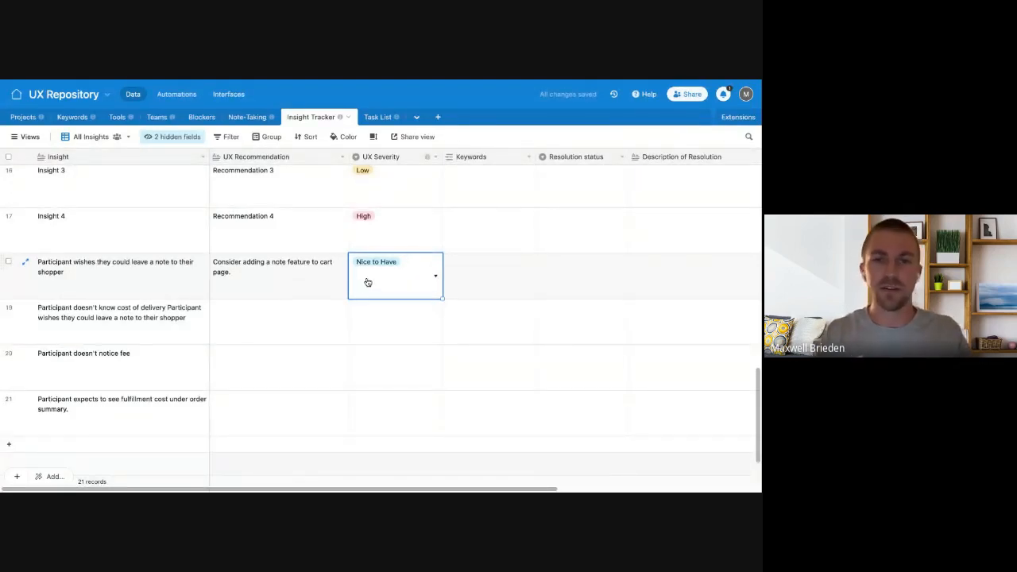
click(303, 278)
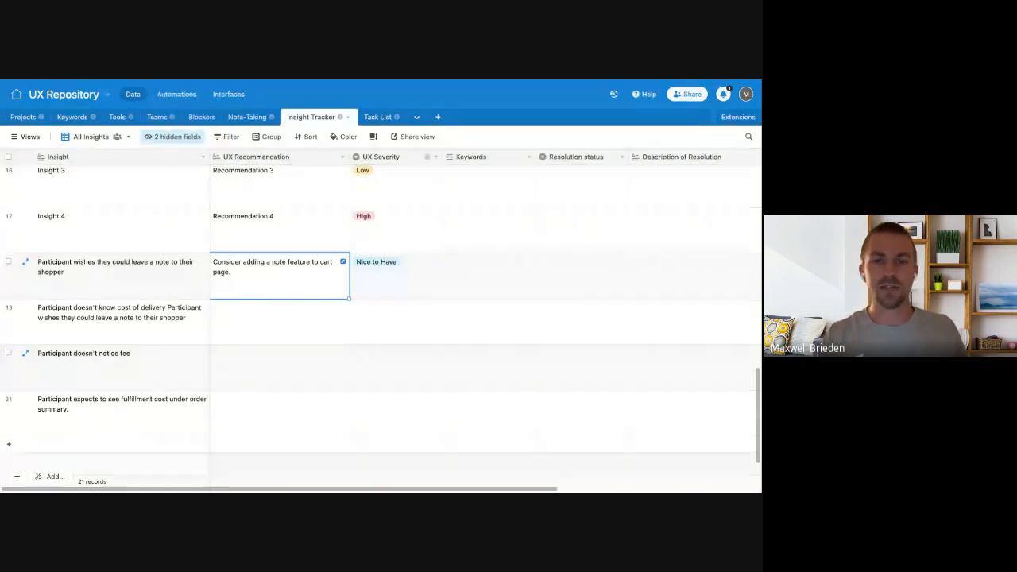
Switch the Insight Tracker to the Contact Us view and examine its insights
scroll(158, 318, up, 1)
click(28, 137)
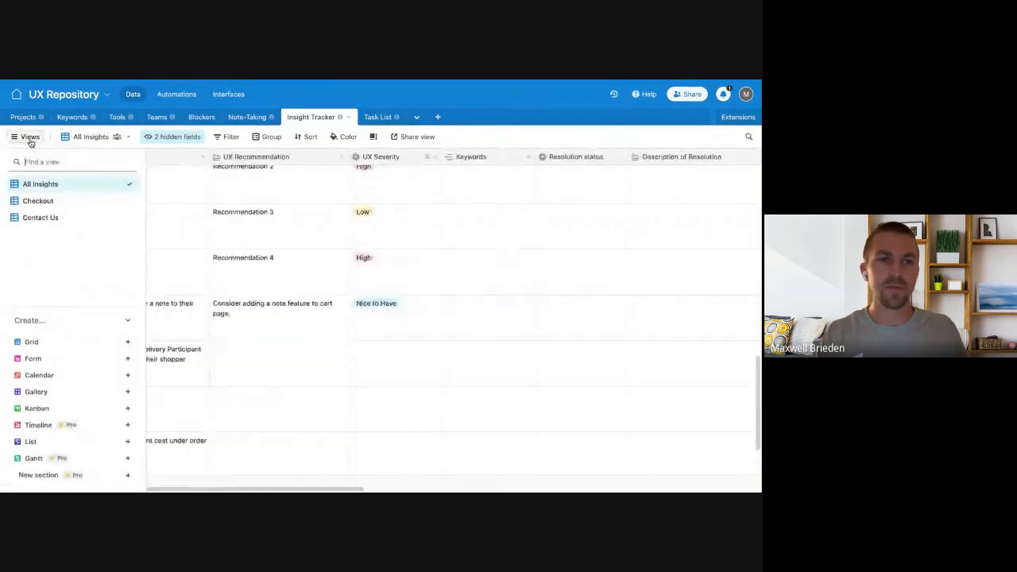
click(38, 218)
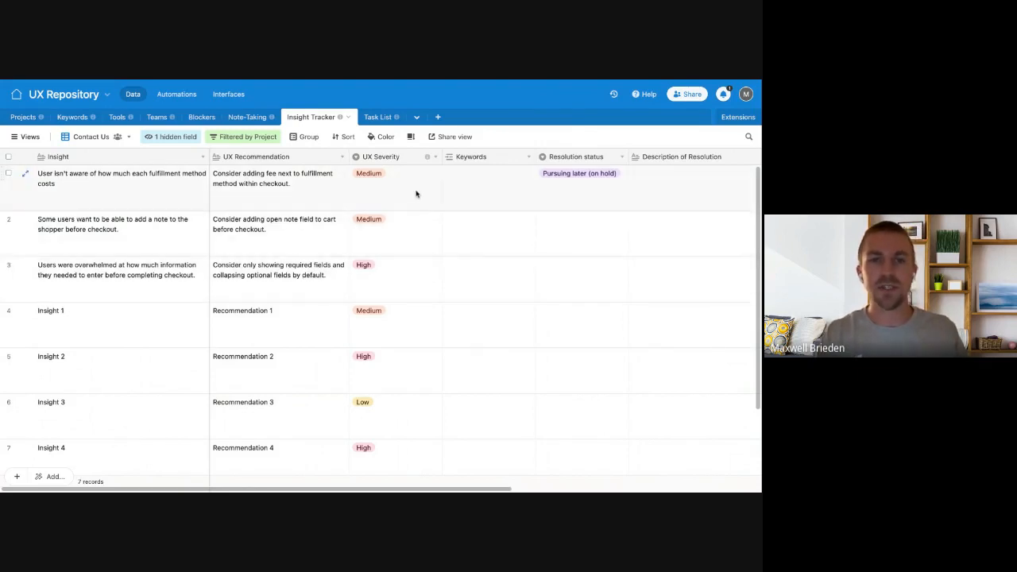
scroll(418, 346, down, 2)
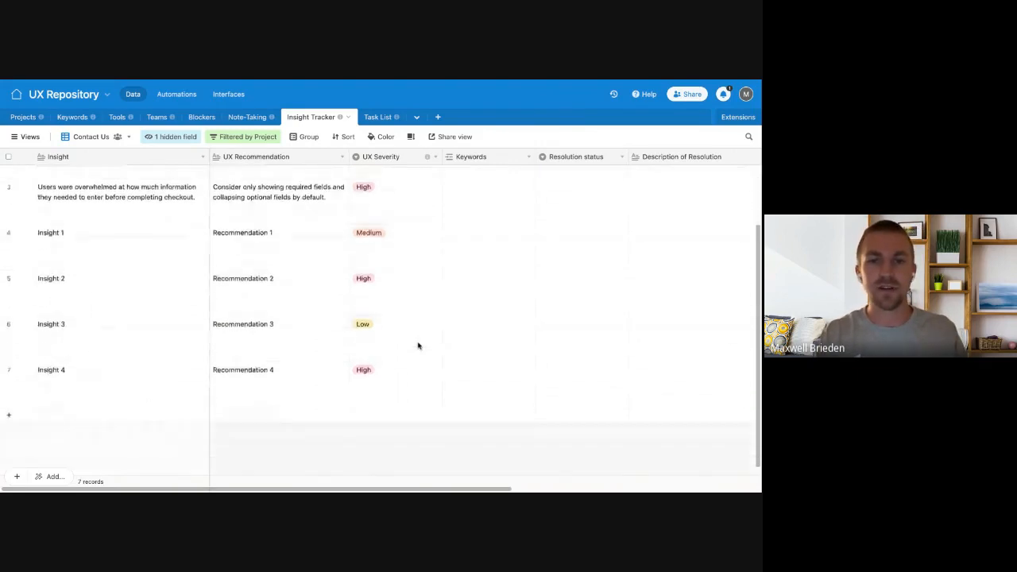
scroll(418, 346, up, 2)
Clear the Resolution status of the insight about fulfillment method costs
click(606, 199)
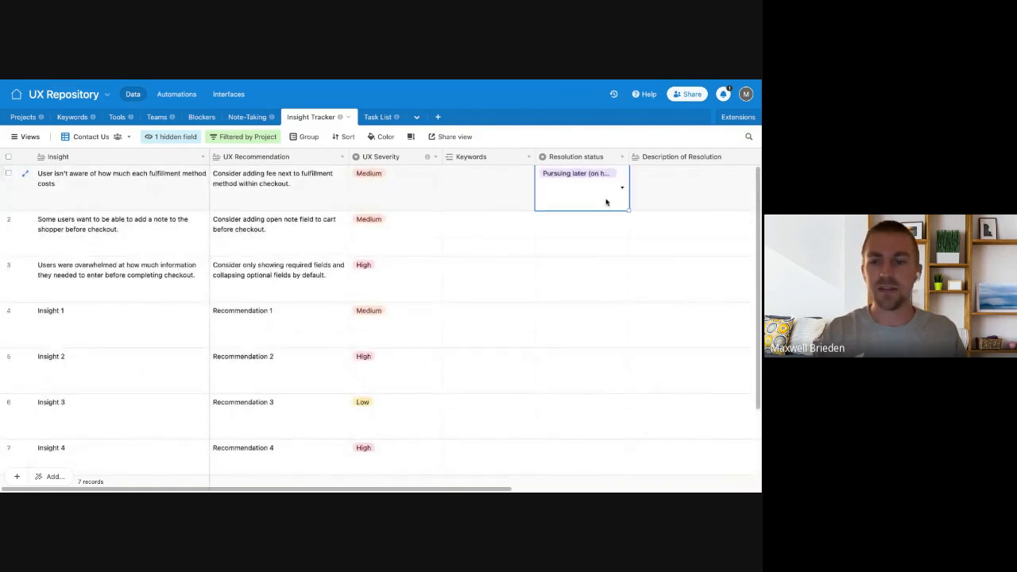
key(Delete)
click(415, 299)
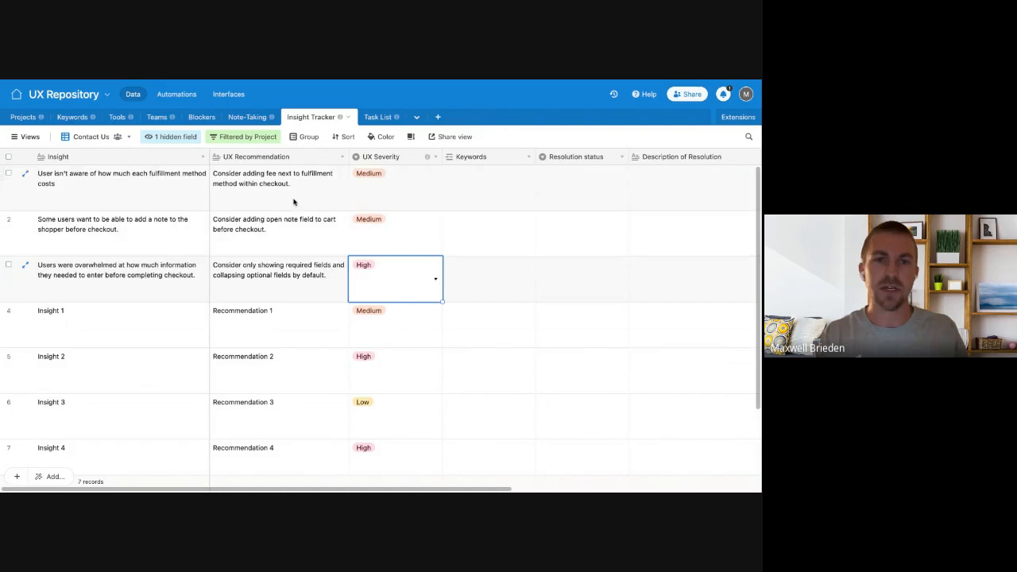
Sort the Contact Us view by UX Severity and examine the fields of the sorted insights
click(346, 139)
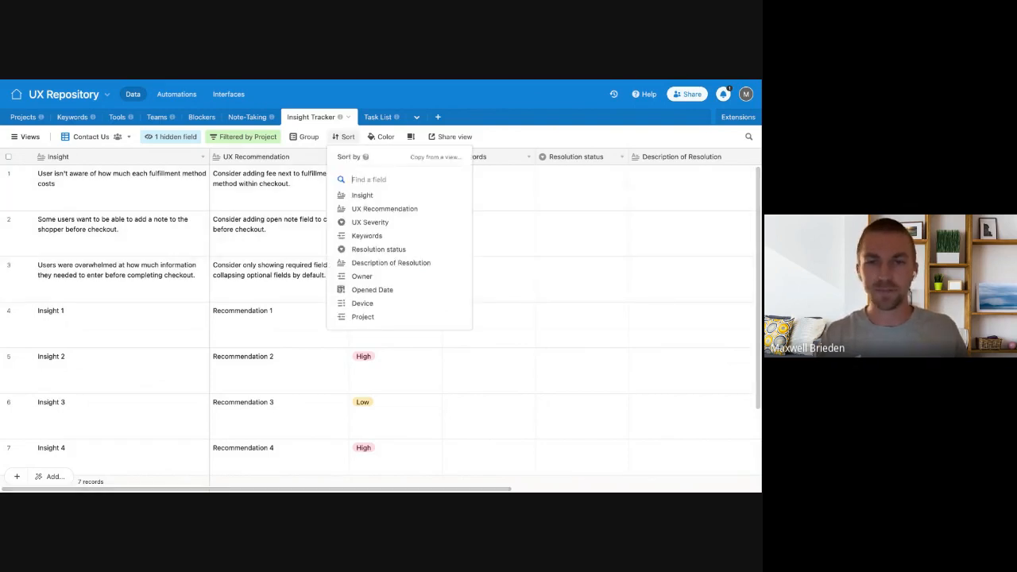
click(370, 224)
click(487, 277)
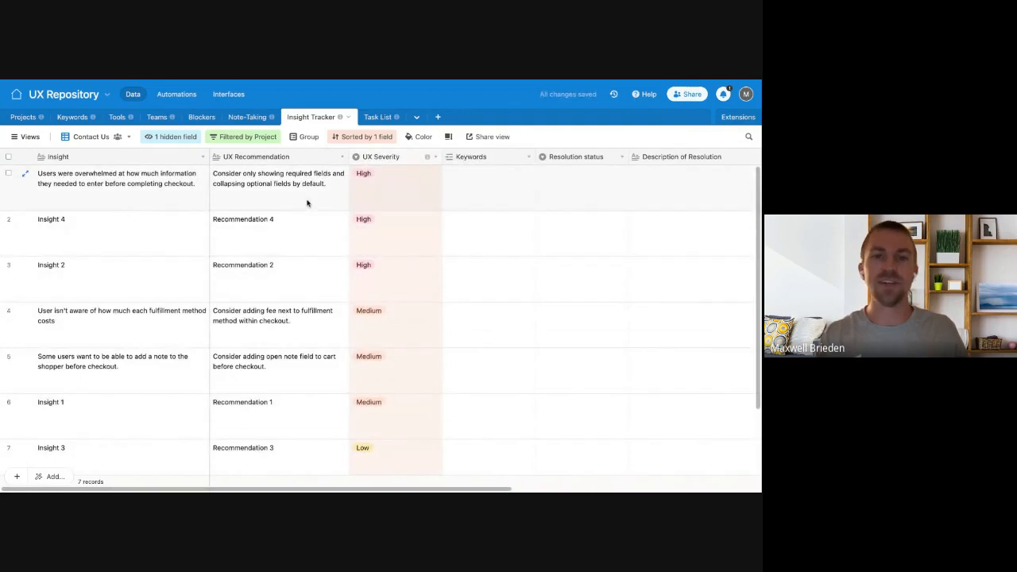
scroll(306, 203, right, 2)
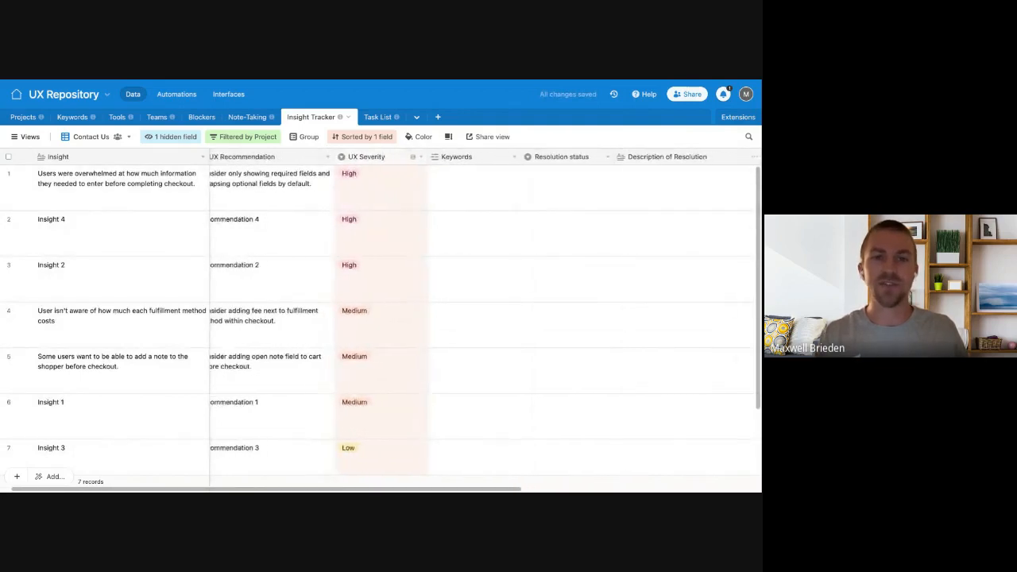
scroll(391, 204, right, 2)
scroll(420, 196, right, 2)
scroll(421, 197, left, 5)
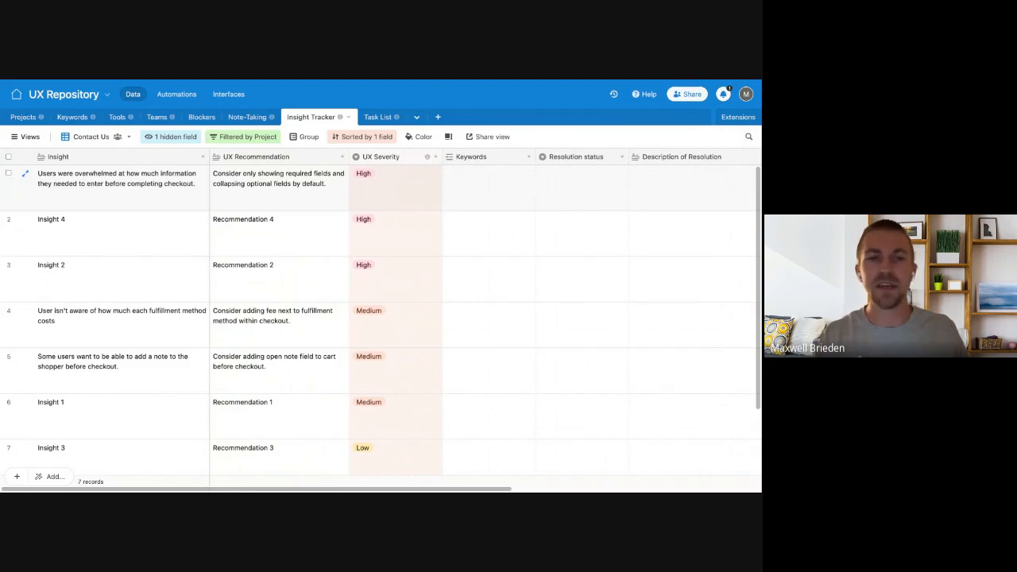
Fill in the Description of Resolution for the insight about overwhelmed users, stating that a named team member is working on implementing this into the designs
click(174, 187)
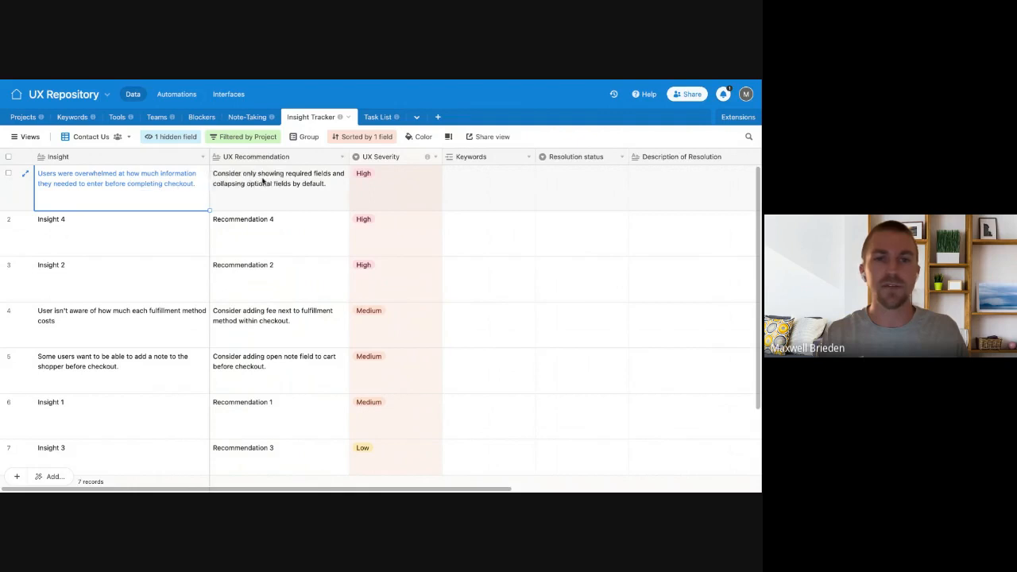
click(284, 184)
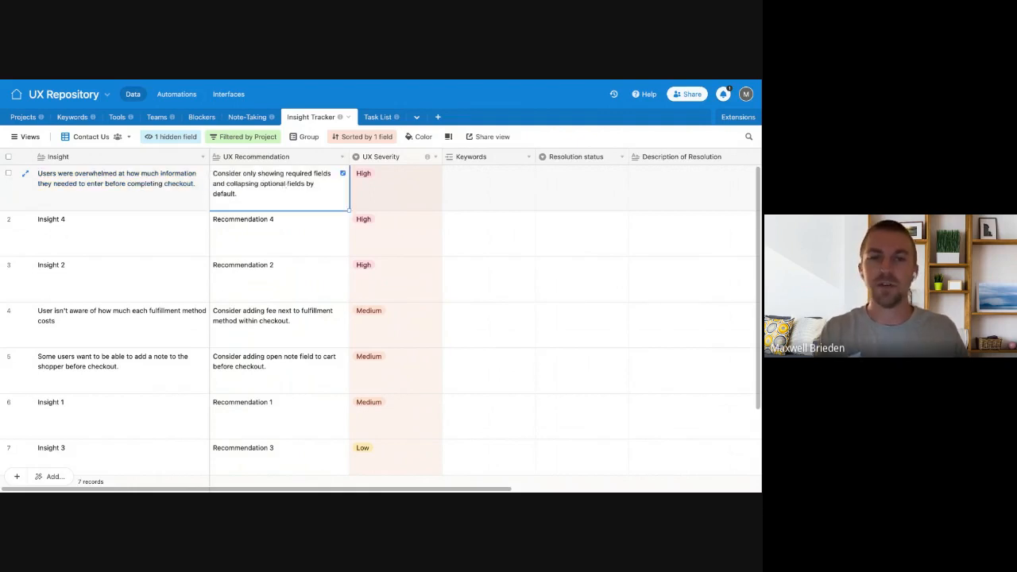
click(390, 187)
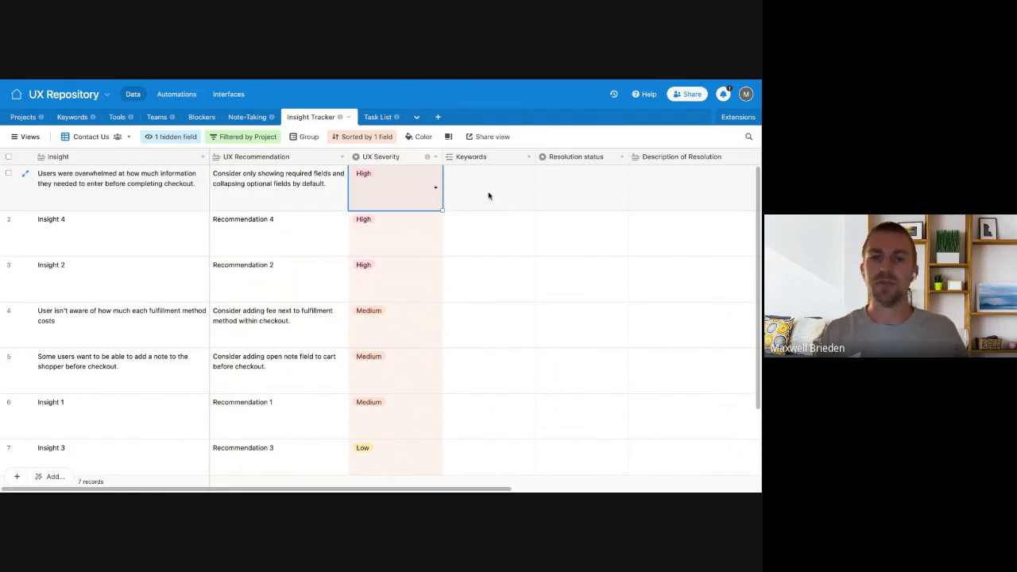
scroll(491, 196, right, 2)
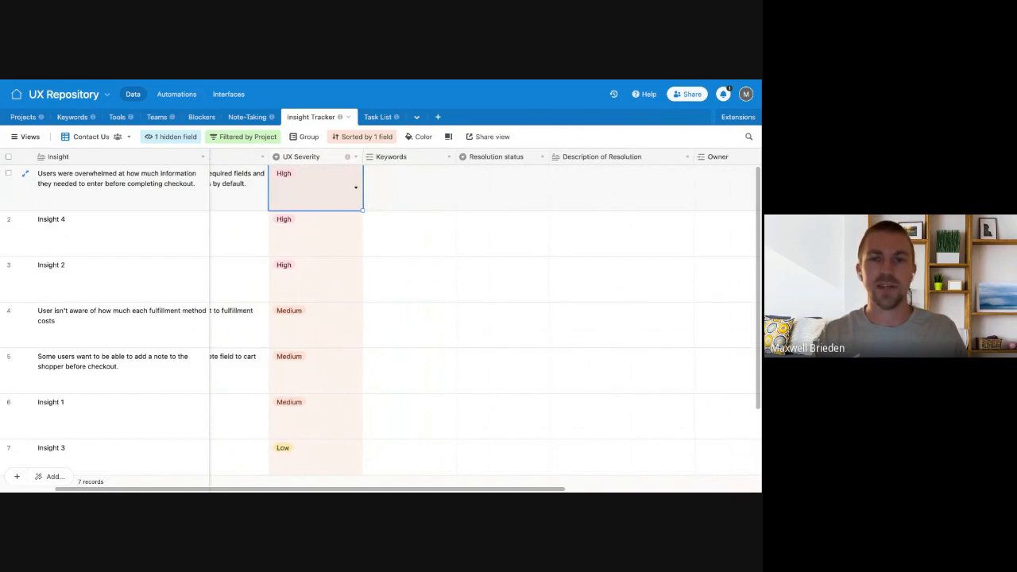
scroll(491, 196, right, 1)
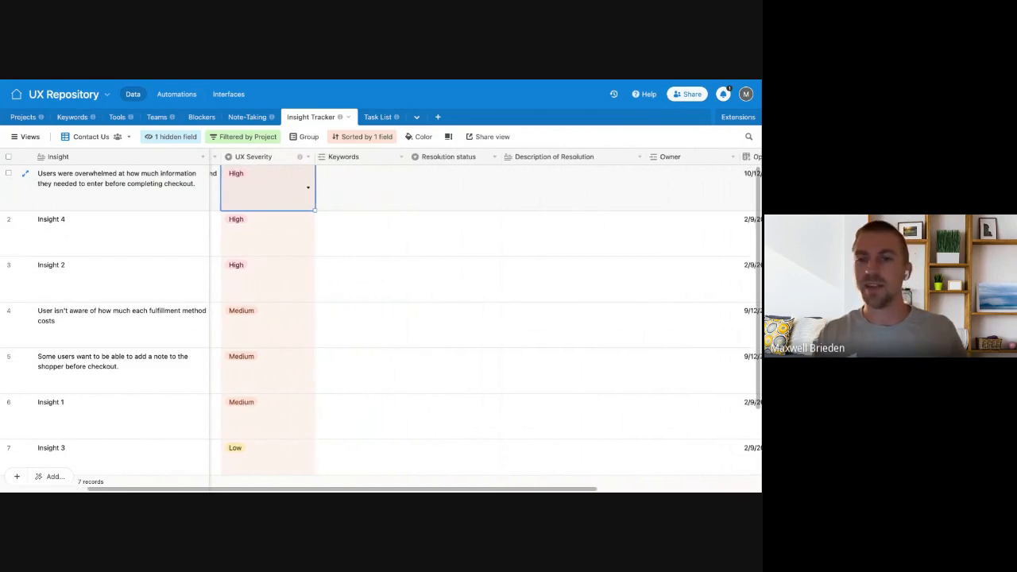
click(545, 195)
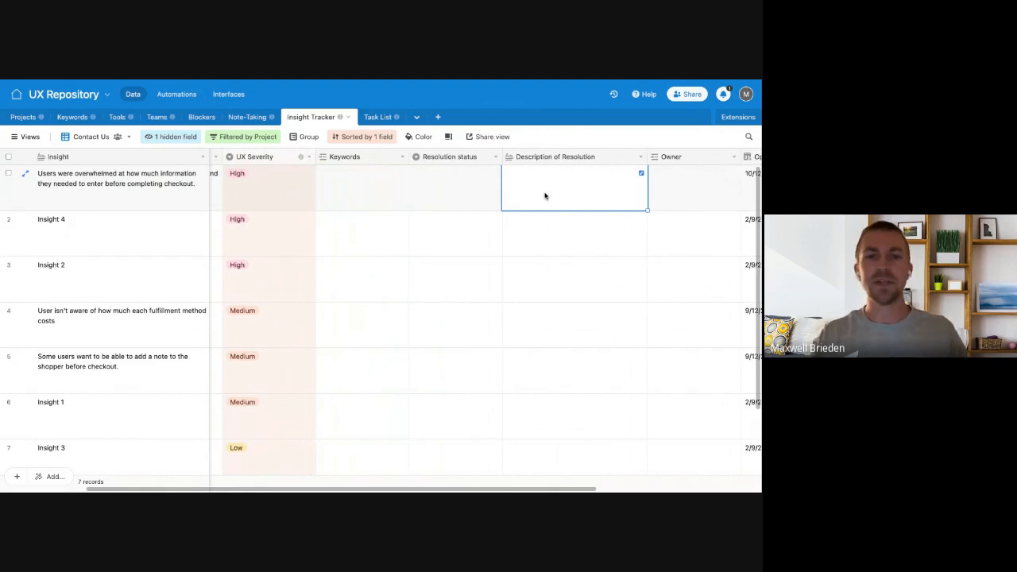
scroll(545, 195, left, 1)
text(-)
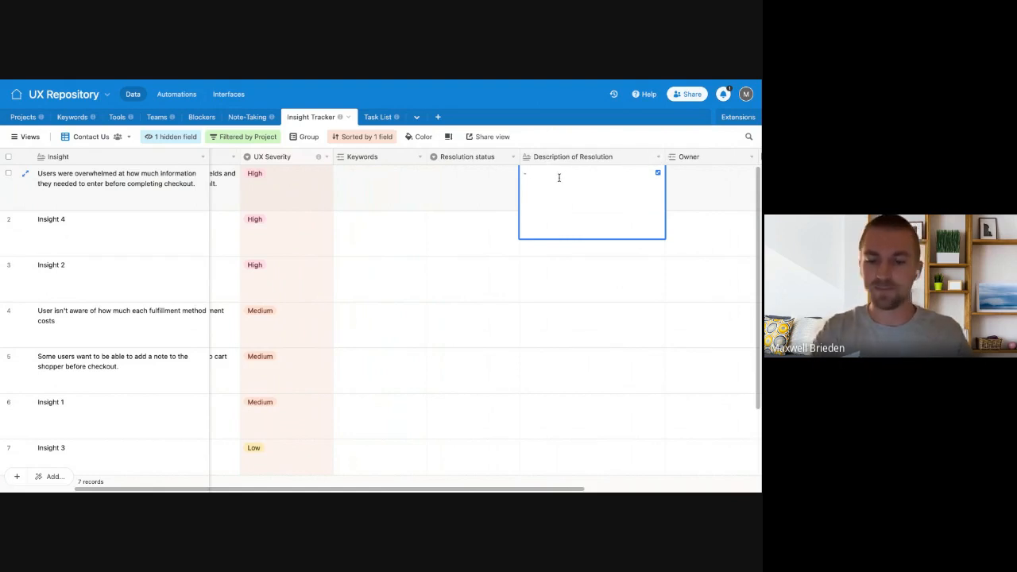
text(Daniel)
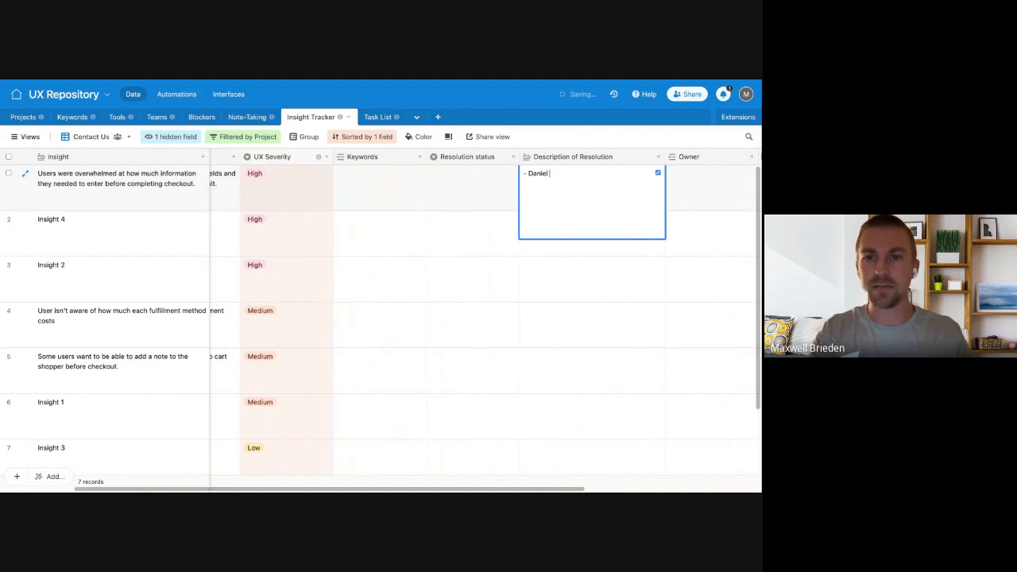
key(BackSpace)
key(BackSpace)
key(BackSpace)
key(BackSpace)
key(BackSpace)
text(Syn)
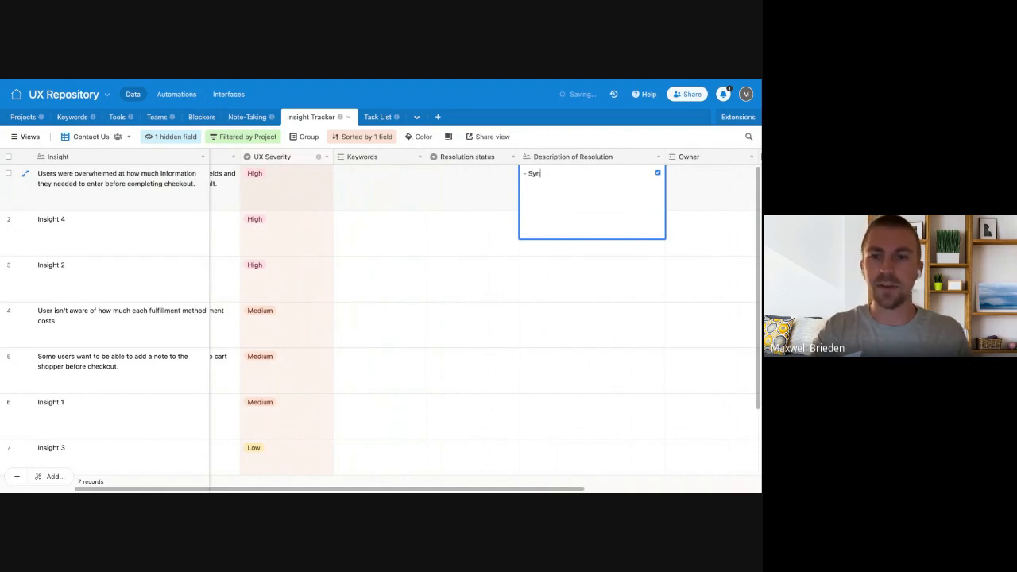
text(thia is w)
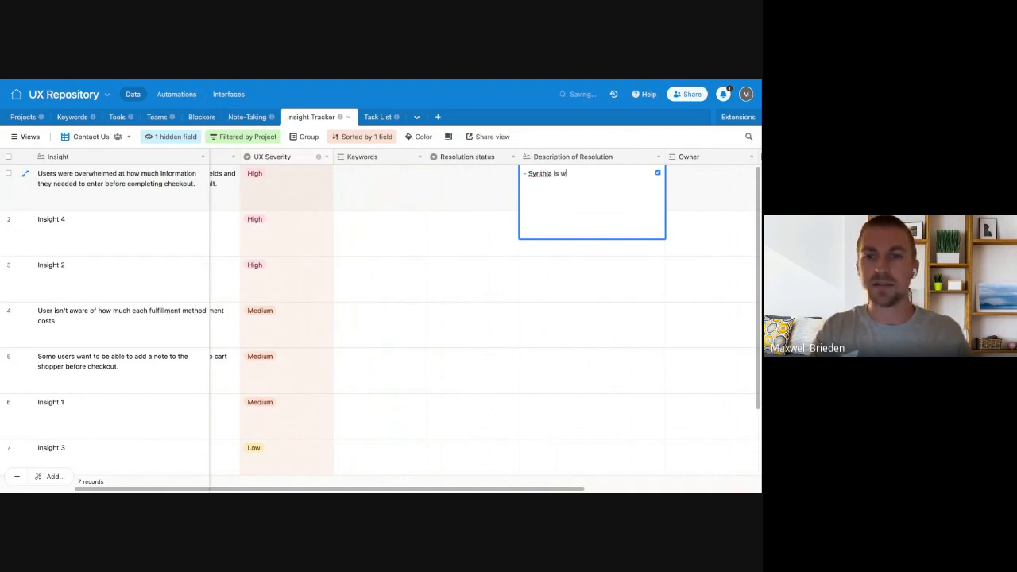
text(orking on imple)
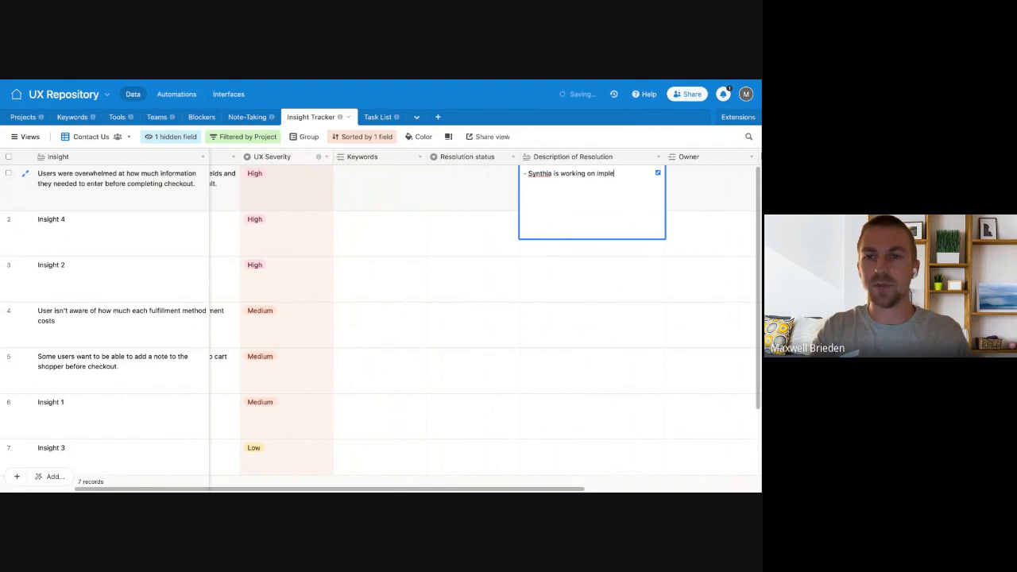
text(menting this into the d)
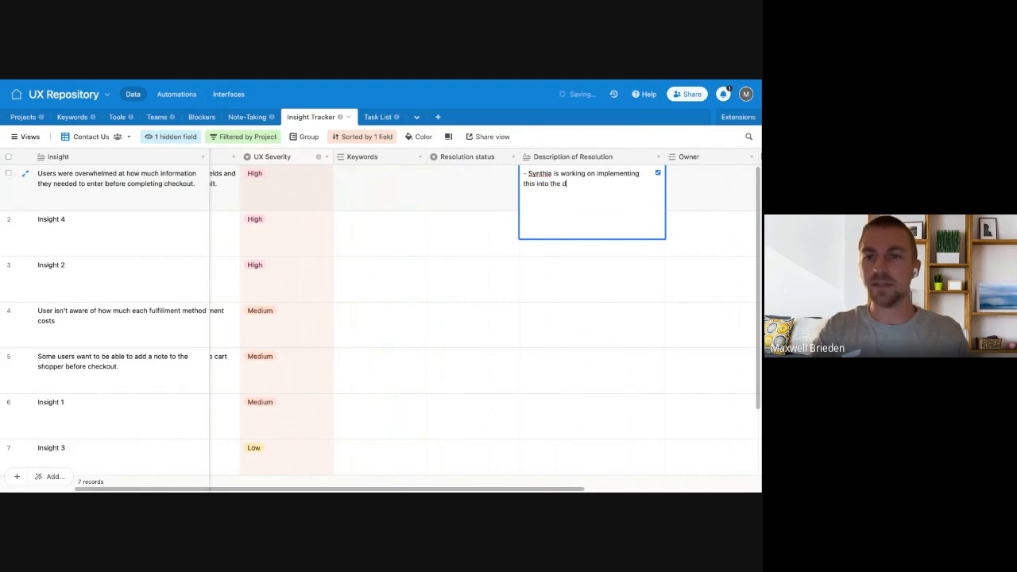
text(esigns.)
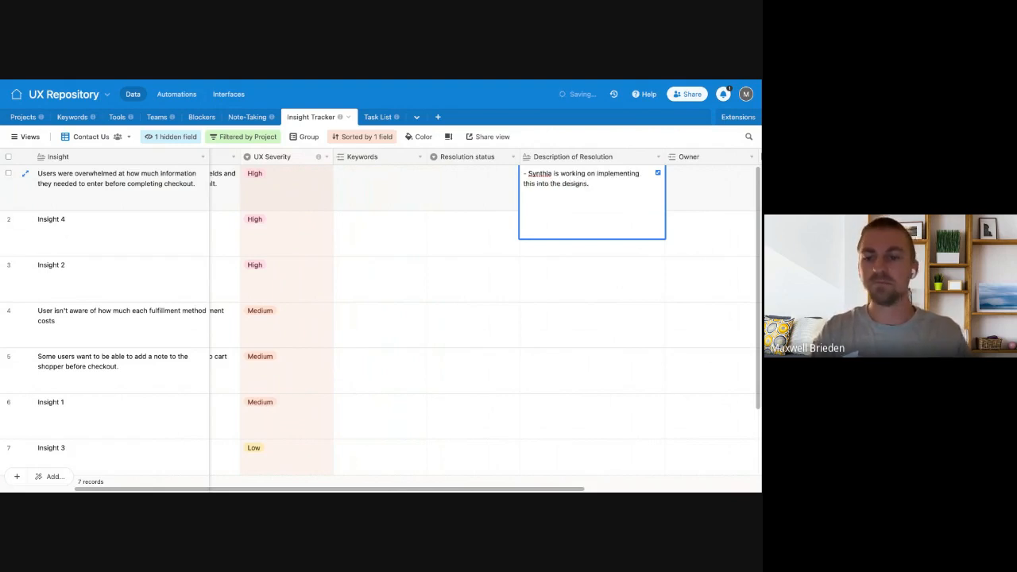
Set the Resolution status of the insight about overwhelmed users to Pursuing now
click(496, 191)
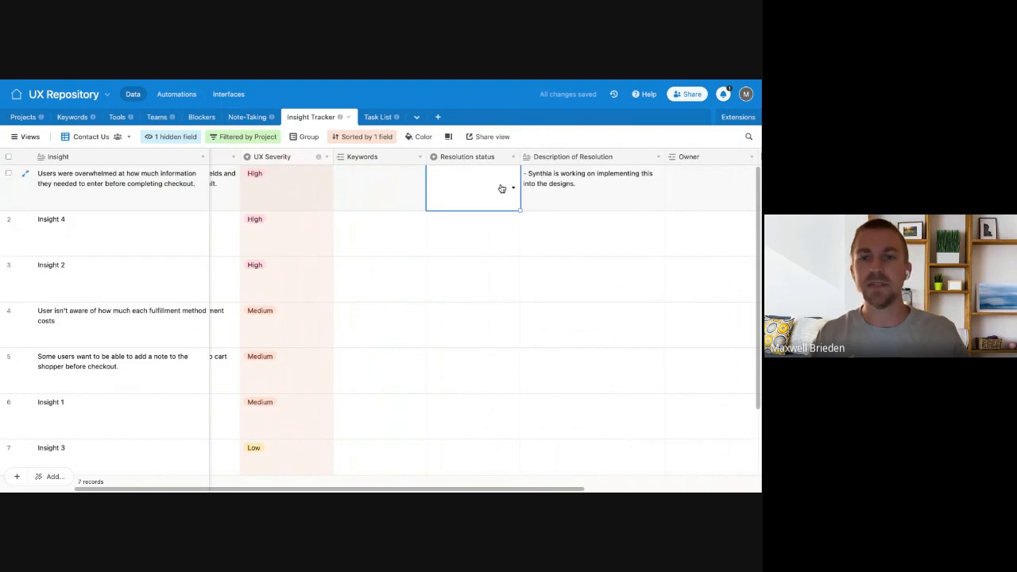
click(501, 188)
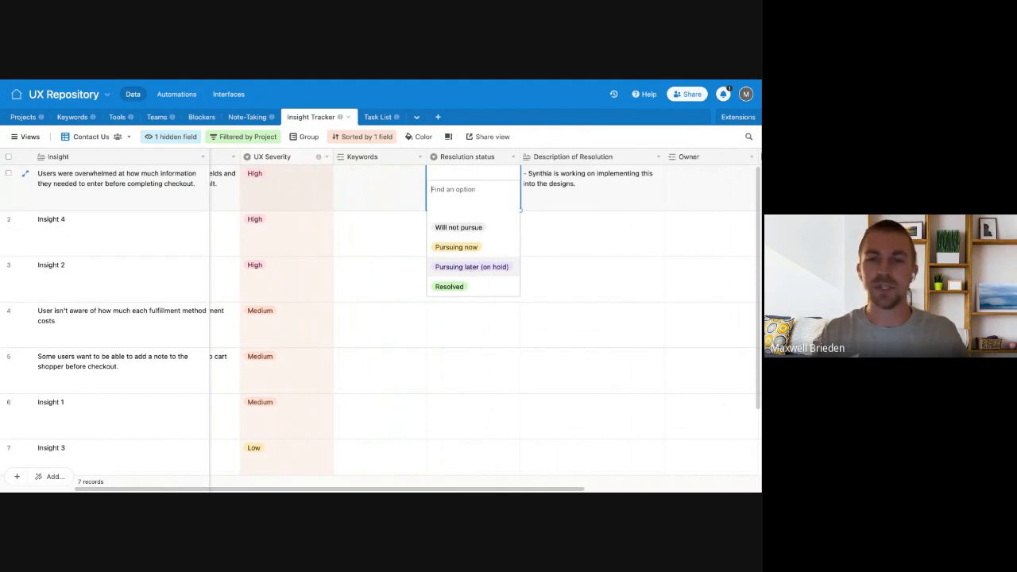
click(469, 251)
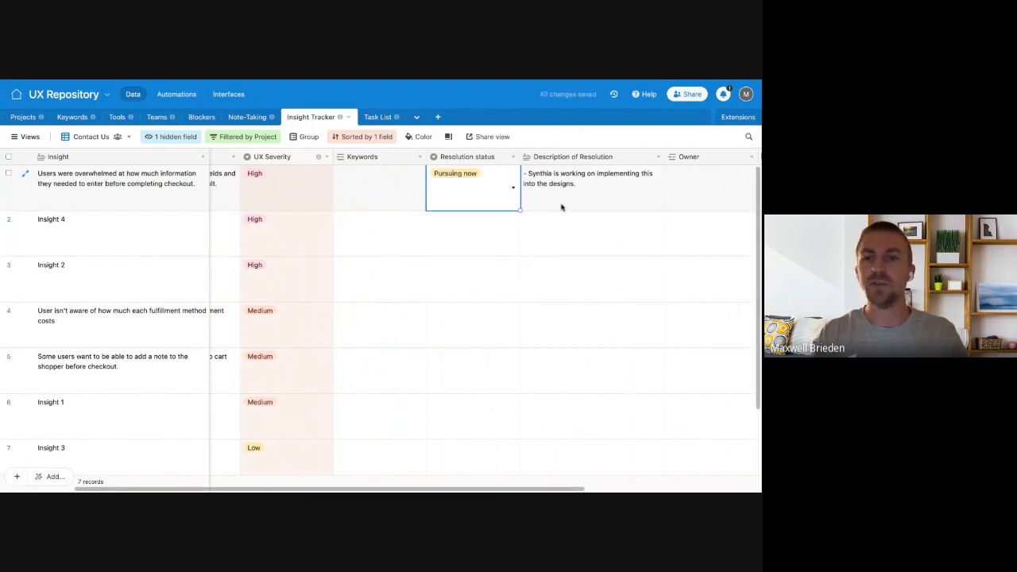
Assign the UX Designer linked to the Customer Service study as Owner of the insight about overwhelmed users
scroll(562, 207, right, 2)
click(633, 200)
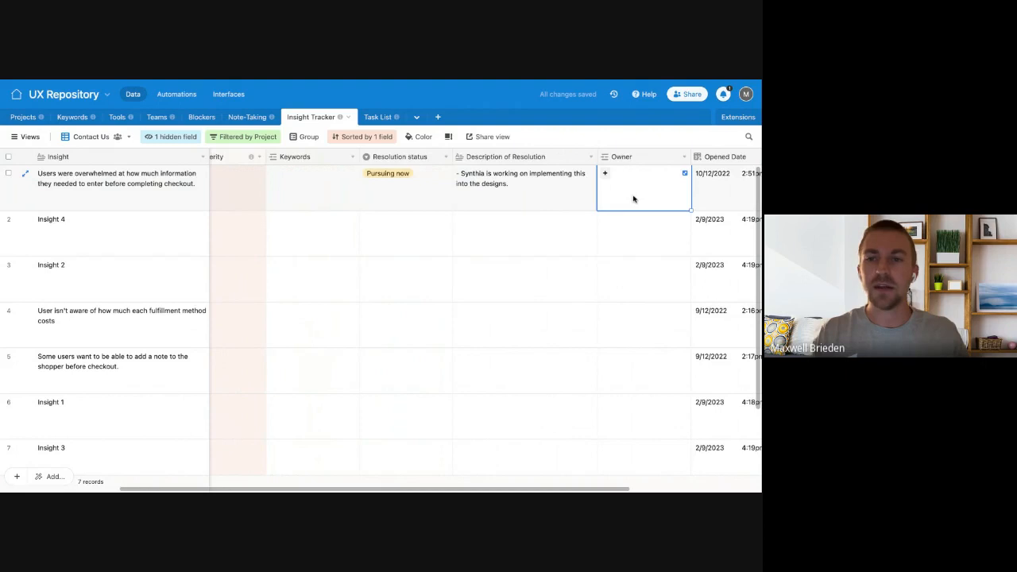
scroll(633, 199, right, 2)
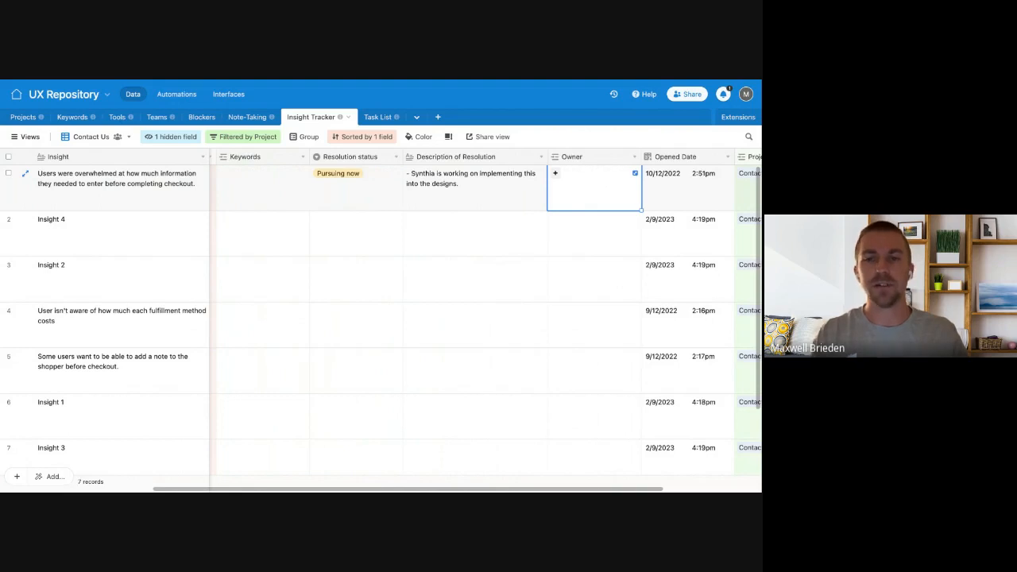
click(555, 174)
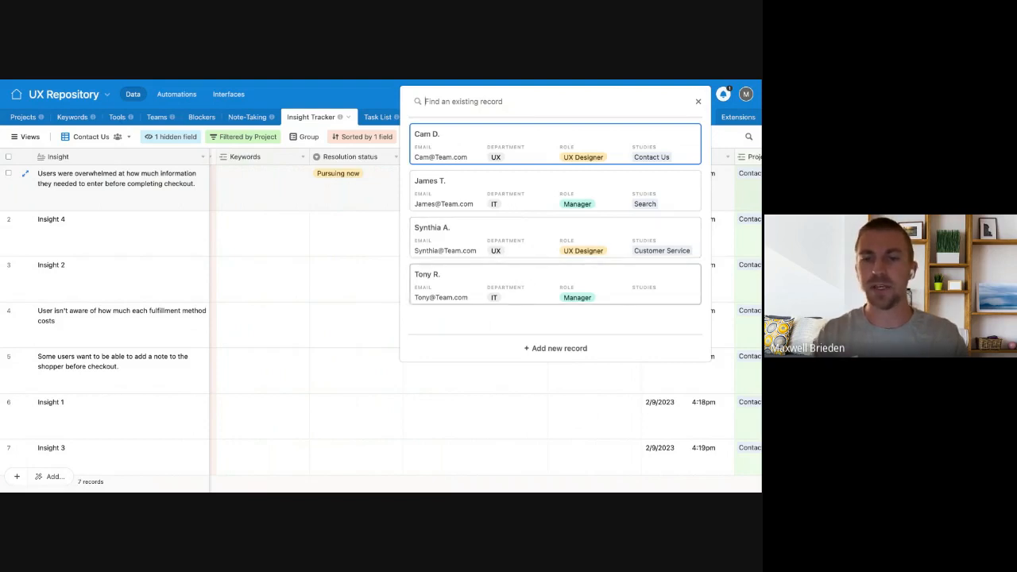
click(516, 240)
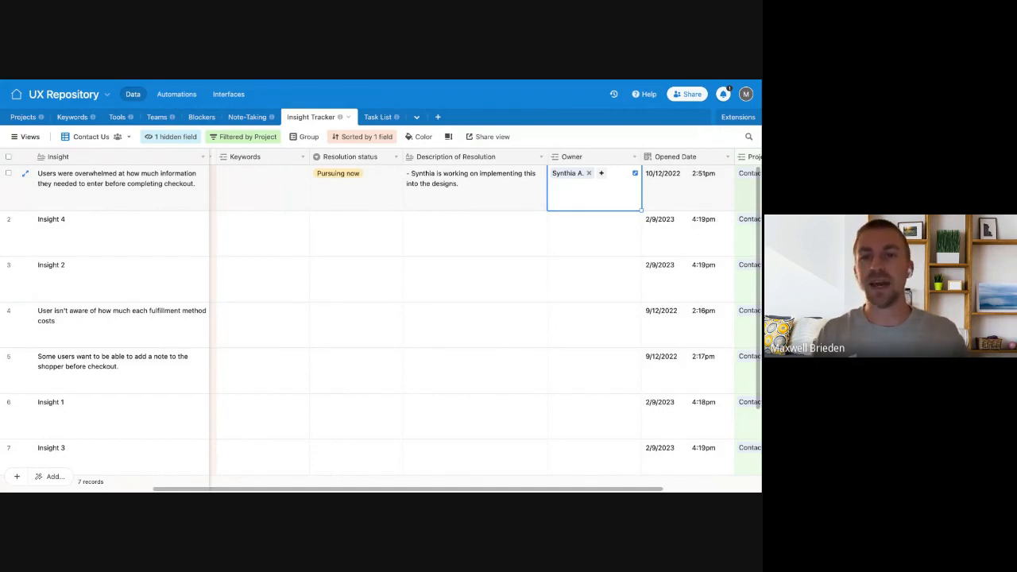
Examine the owner, opened date, resolution status and resolution description of the insight about overwhelmed users
scroll(477, 318, left, 4)
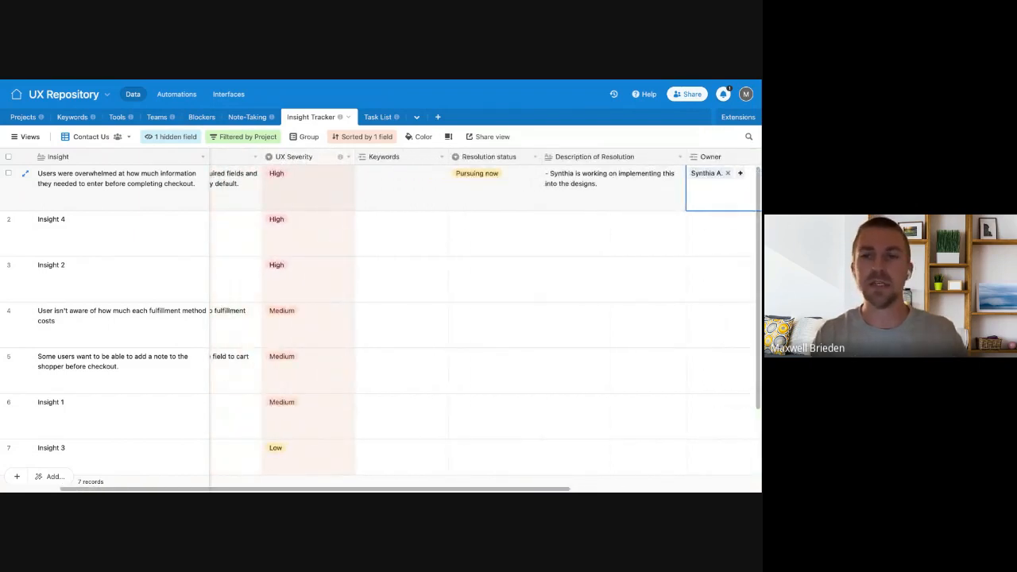
scroll(602, 195, right, 3)
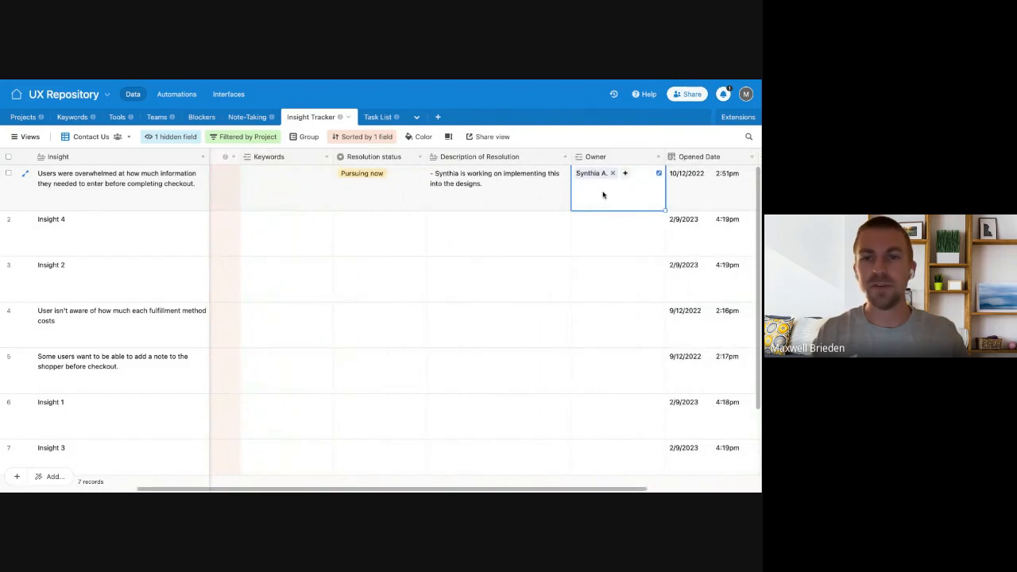
scroll(602, 195, right, 2)
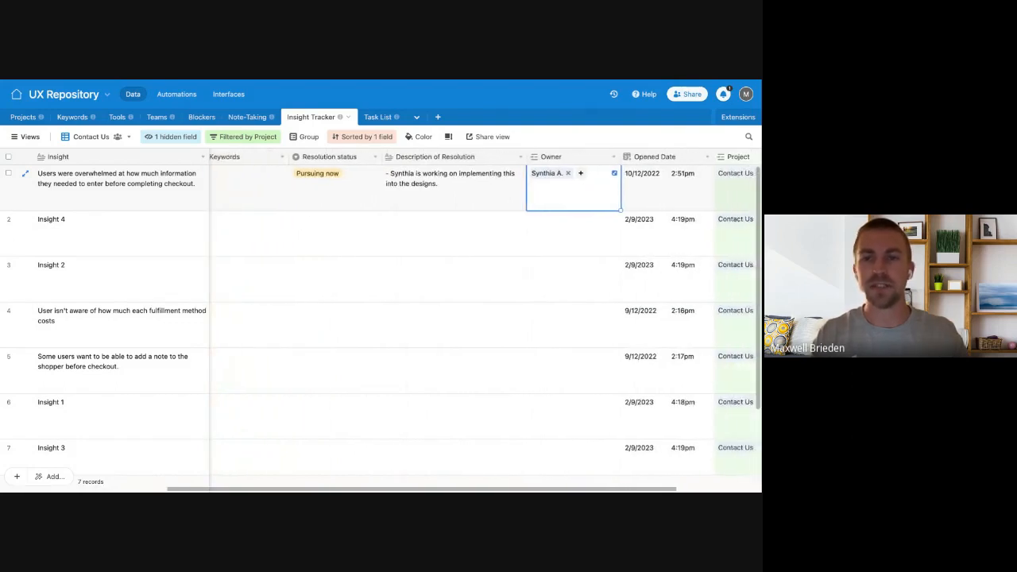
scroll(602, 194, left, 1)
scroll(431, 323, left, 3)
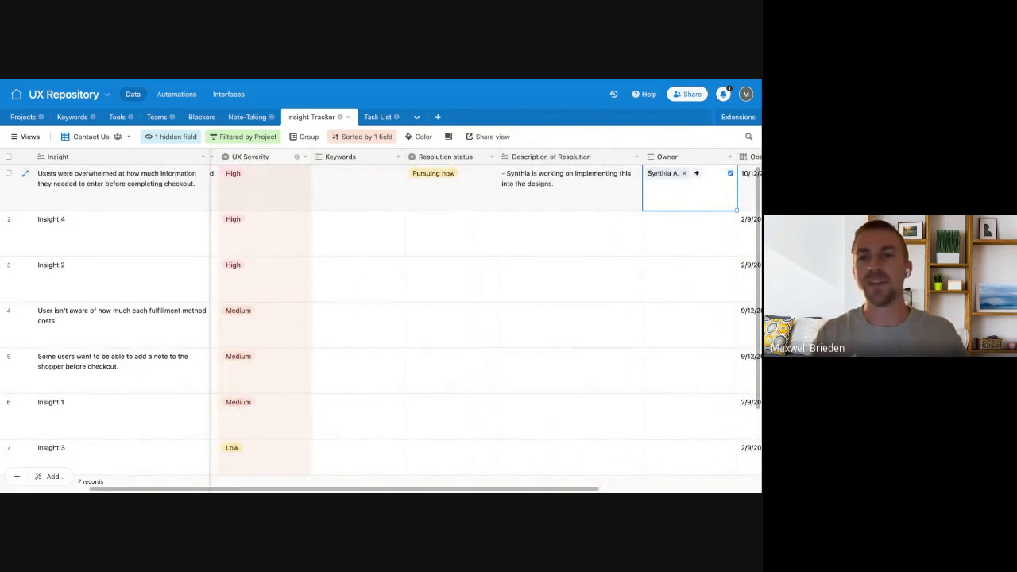
scroll(485, 322, right, 4)
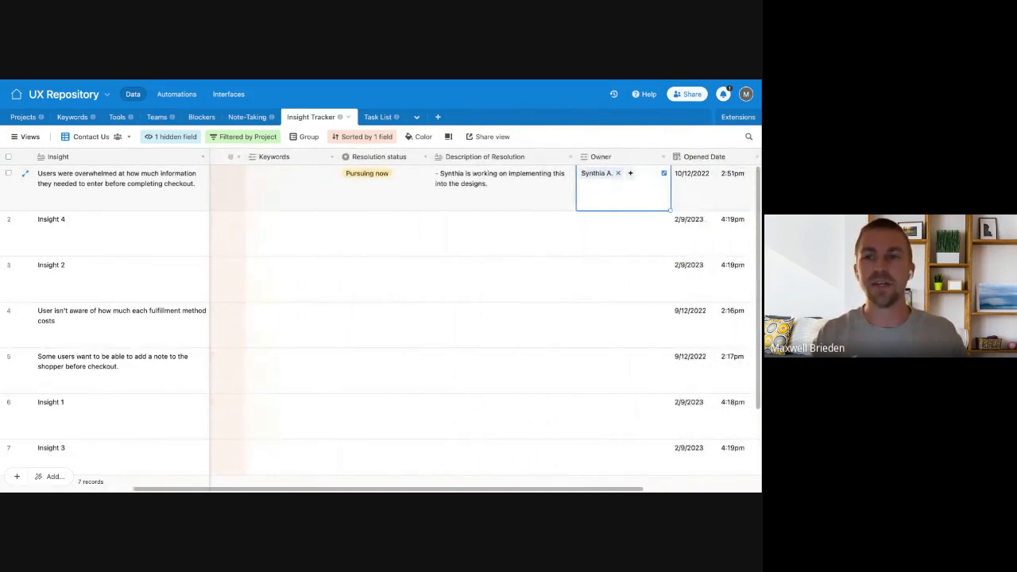
click(661, 196)
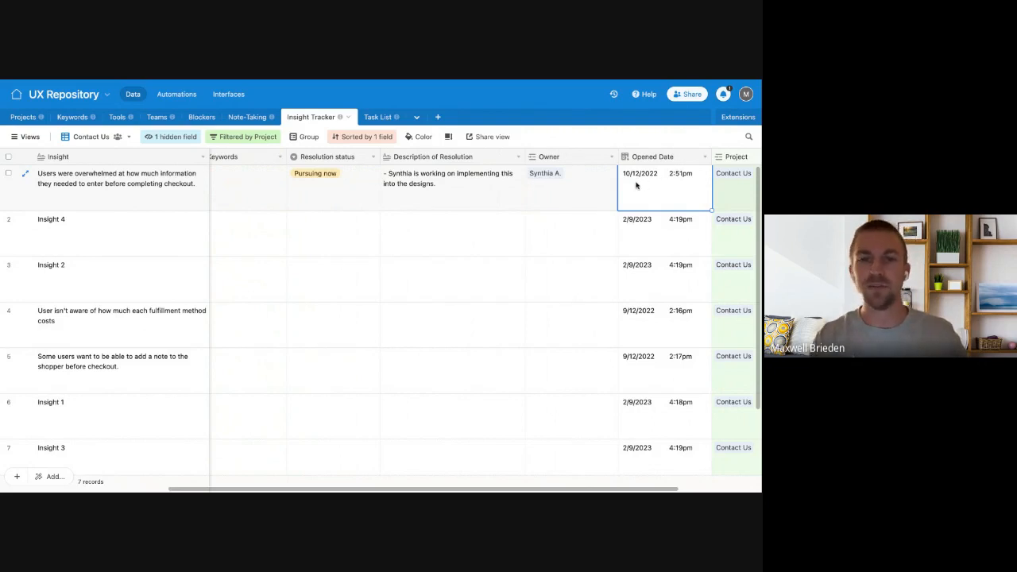
click(352, 191)
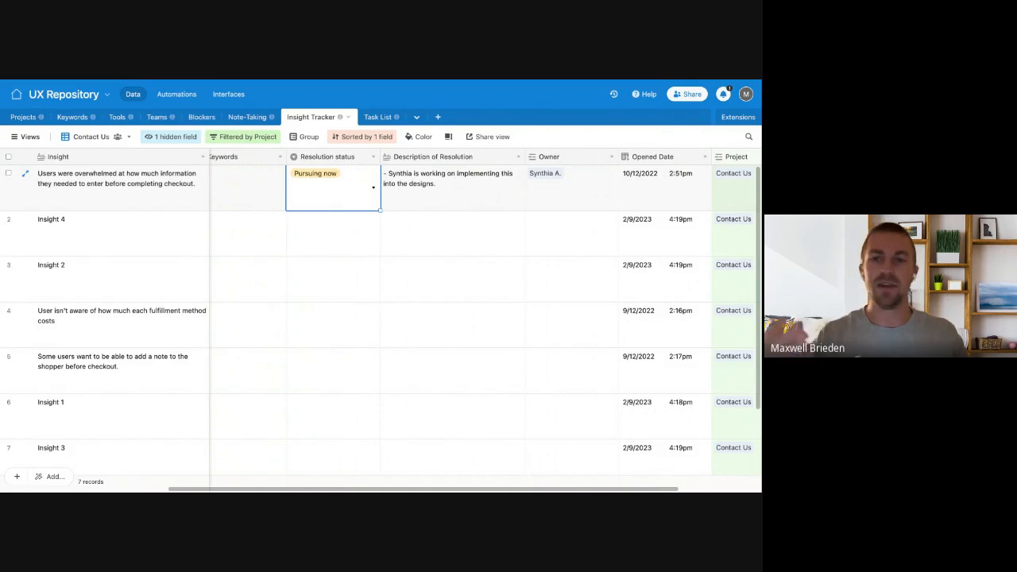
click(472, 197)
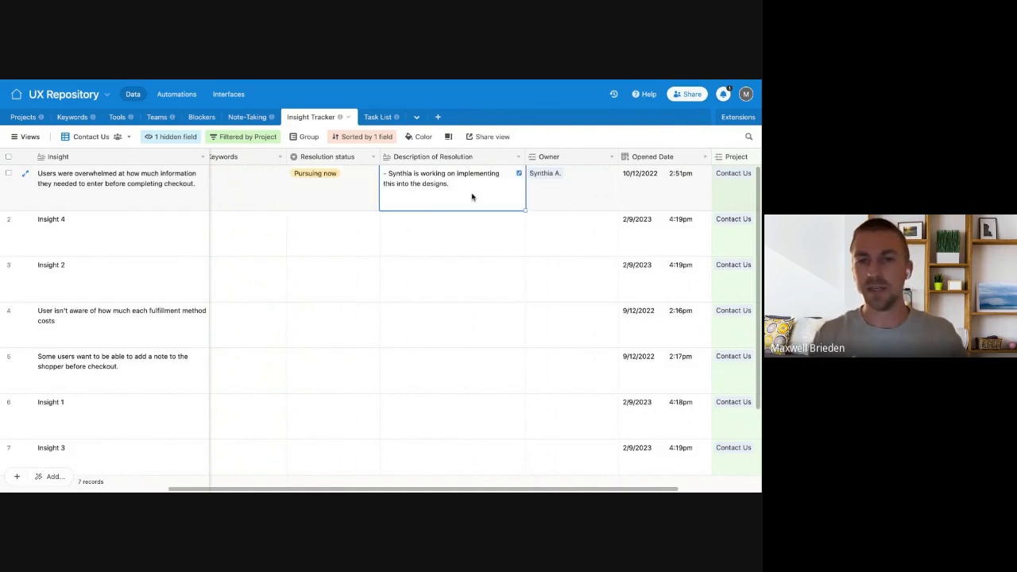
scroll(472, 197, left, 2)
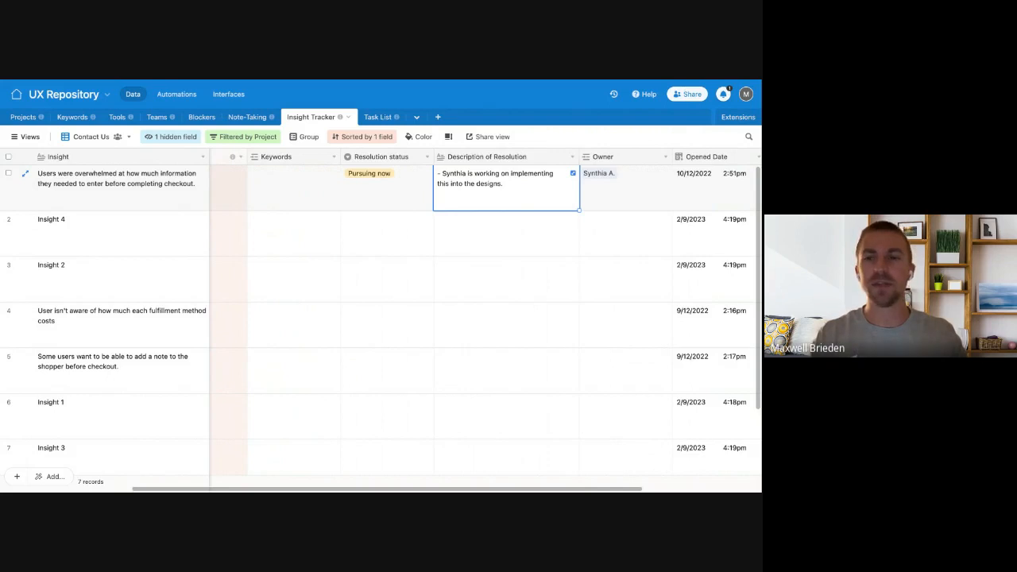
scroll(472, 197, left, 1)
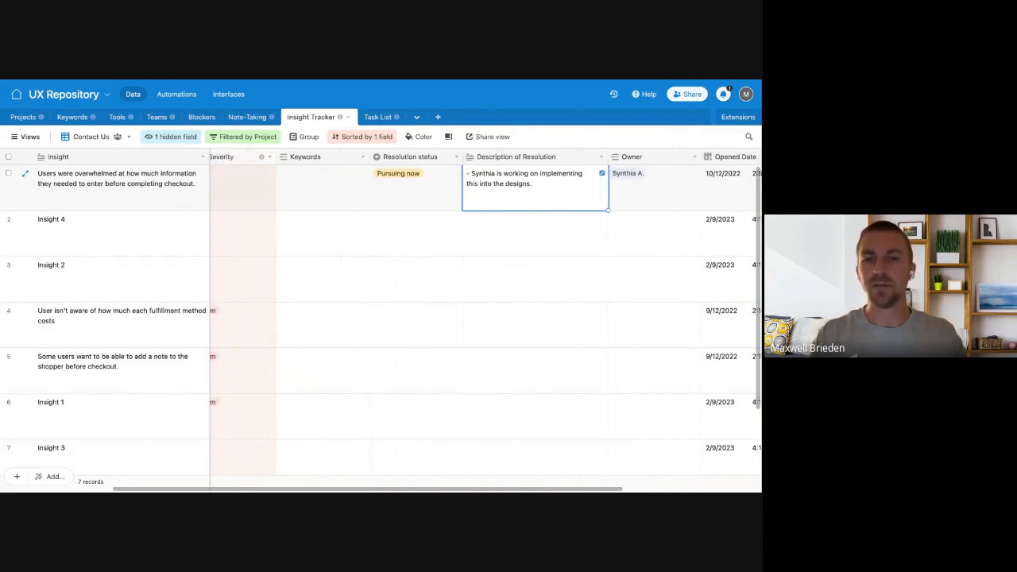
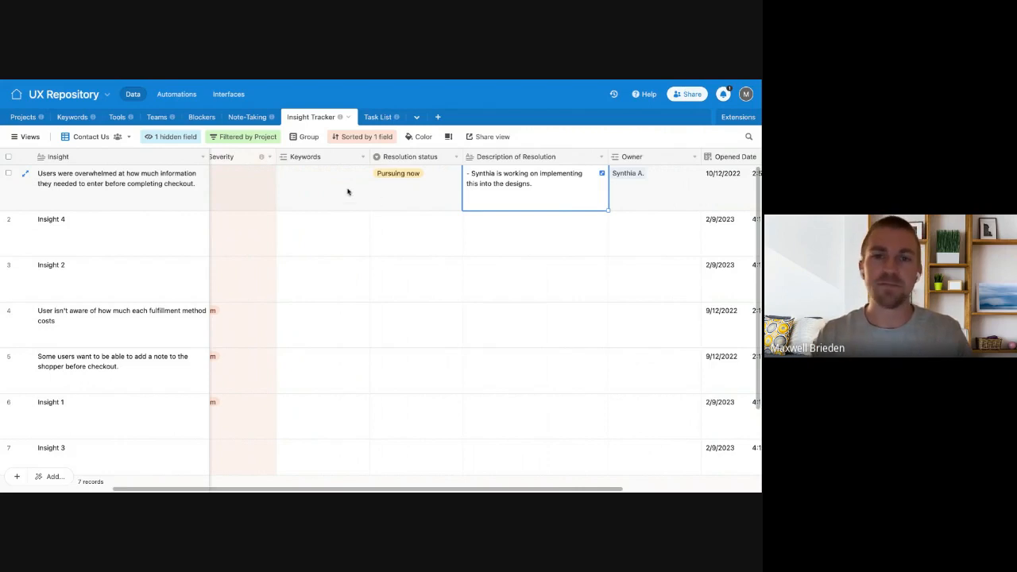
Switch the Insight Tracker to the Checkout view and examine the keywords and remaining fields of its insights
scroll(341, 186, left, 3)
click(404, 189)
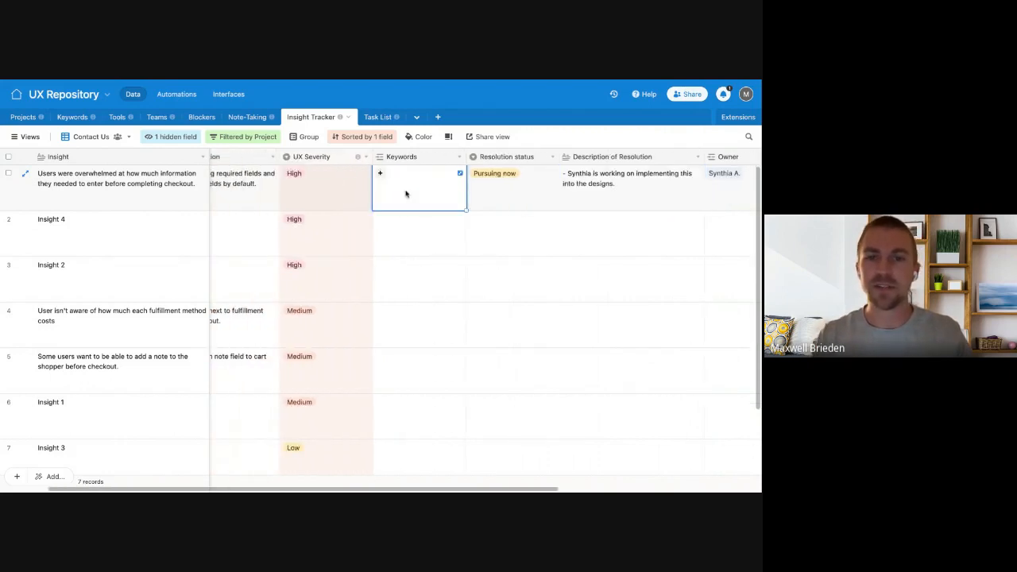
click(29, 137)
click(37, 202)
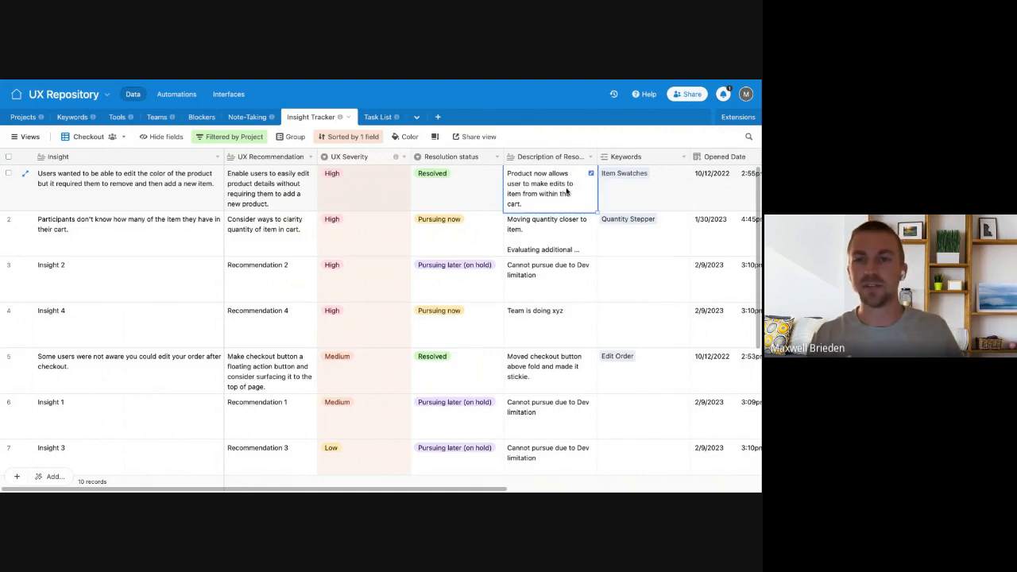
click(635, 196)
scroll(636, 196, right, 3)
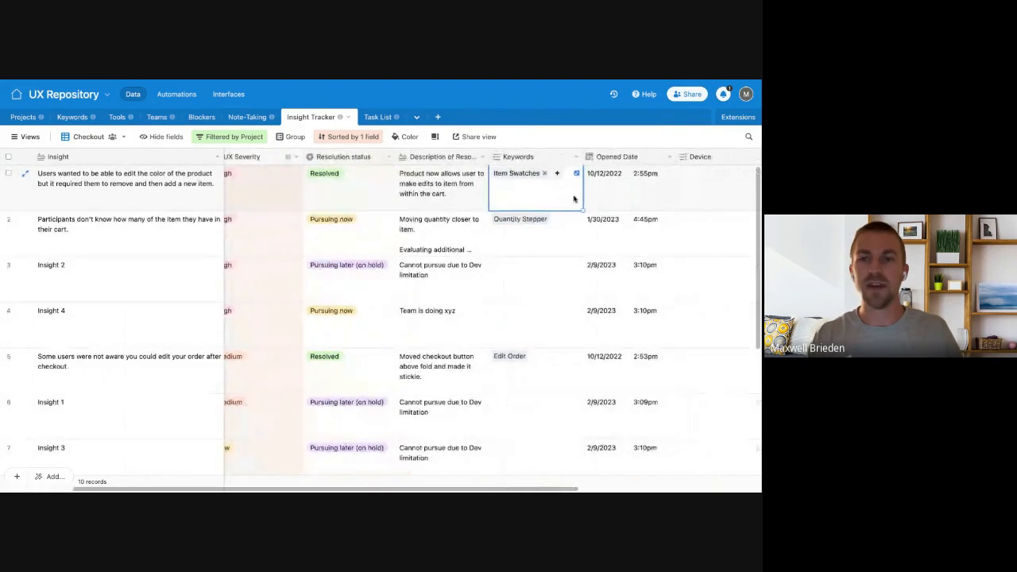
scroll(632, 196, right, 2)
scroll(541, 197, right, 3)
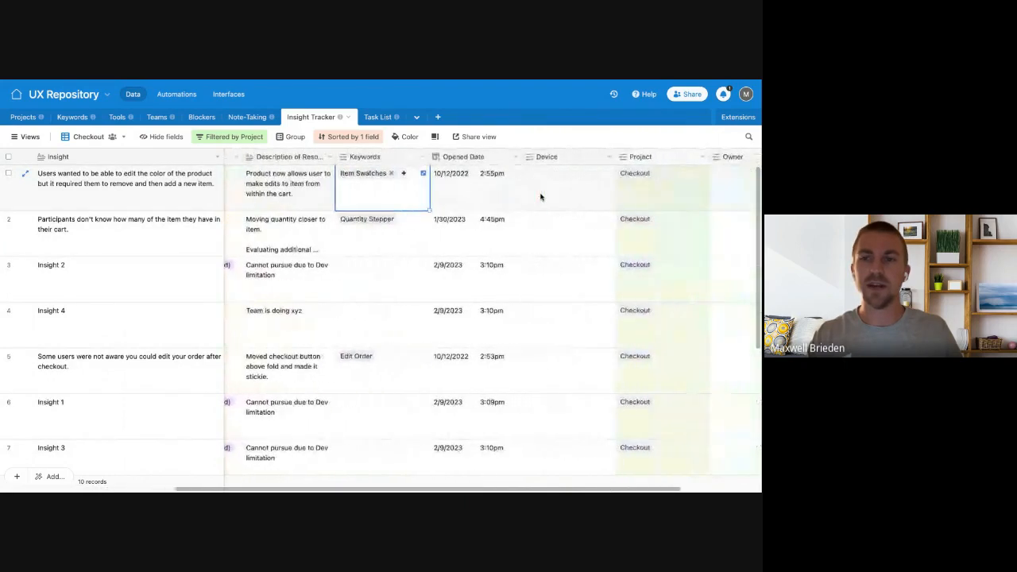
Examine the project, keyword, resolution and severity fields of the insights in the Checkout view
click(663, 191)
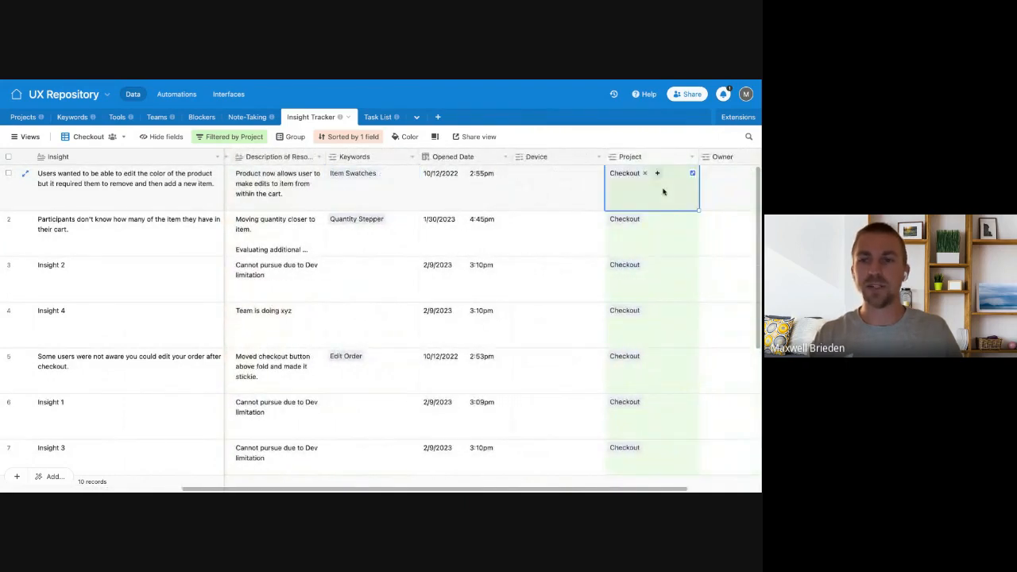
scroll(638, 197, right, 2)
scroll(636, 198, left, 1)
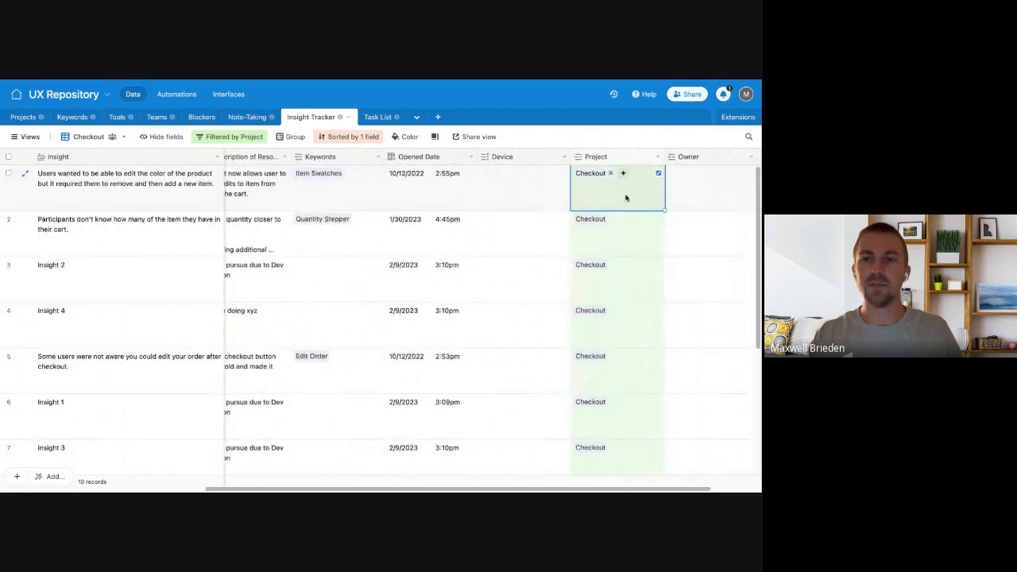
scroll(604, 193, left, 2)
scroll(591, 191, left, 2)
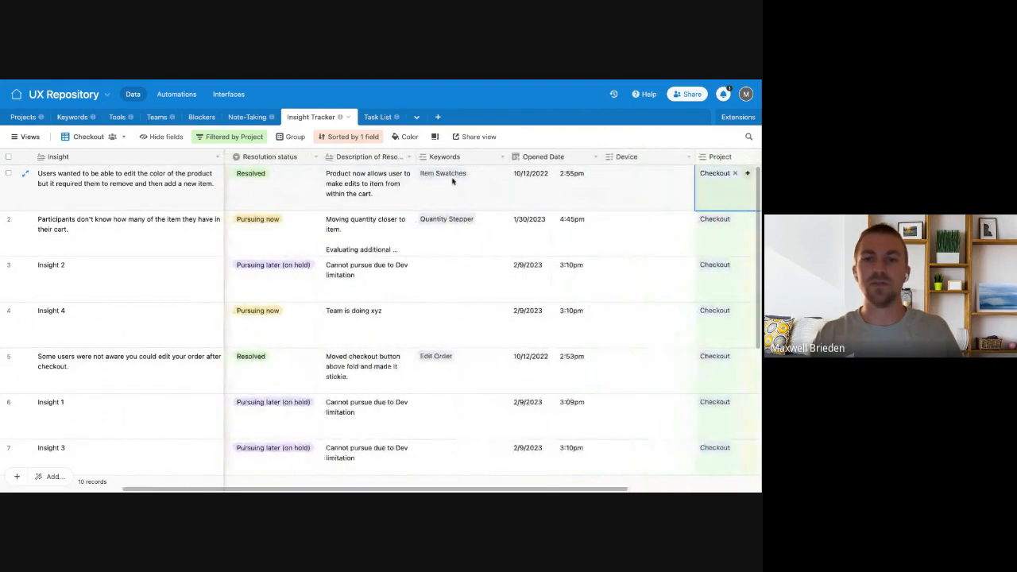
scroll(455, 182, left, 5)
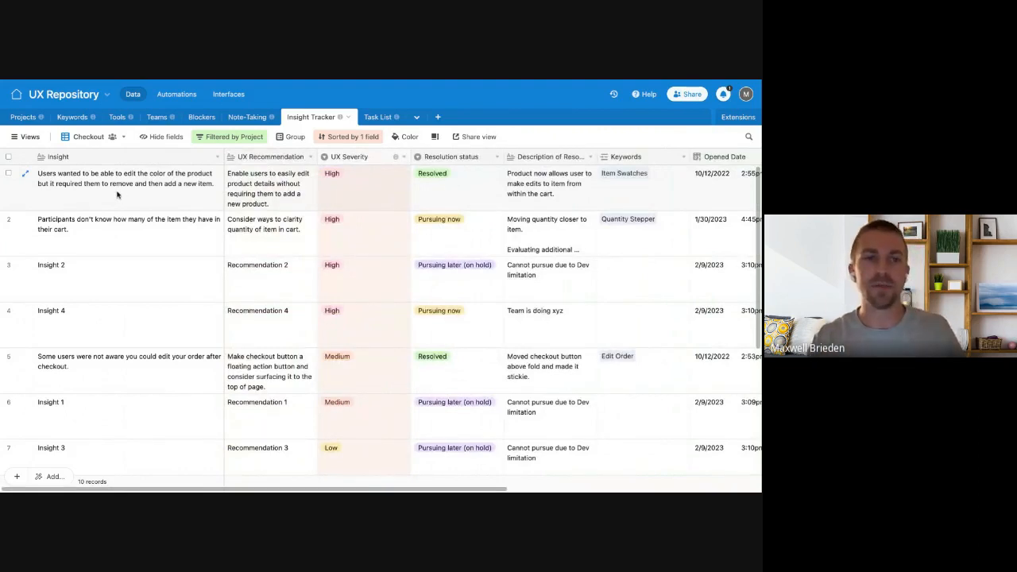
Open the Keywords table and review the recommendation, severity and resolution status of the insight linked to the Quantity Stepper keyword
click(73, 119)
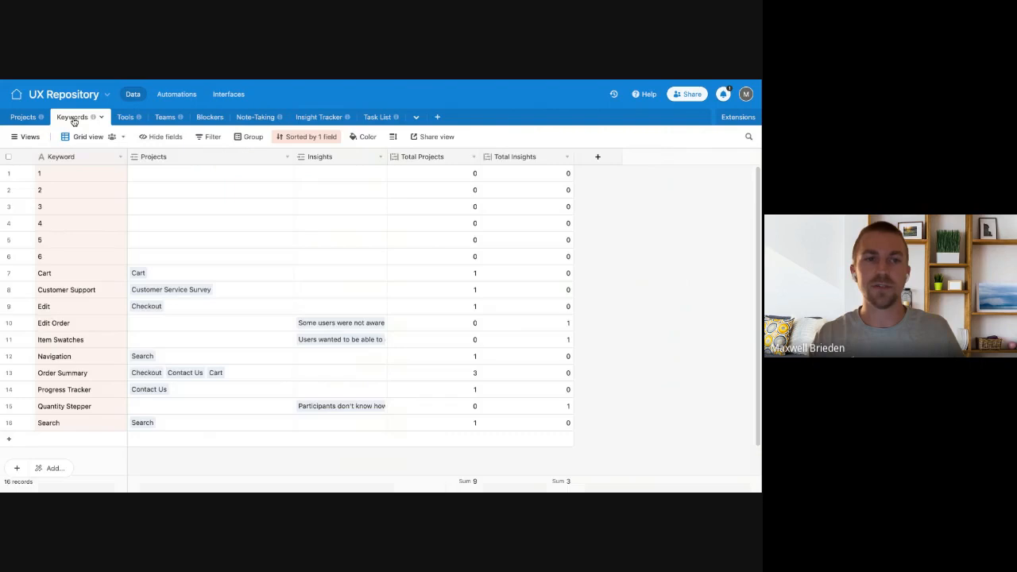
scroll(159, 272, down, 1)
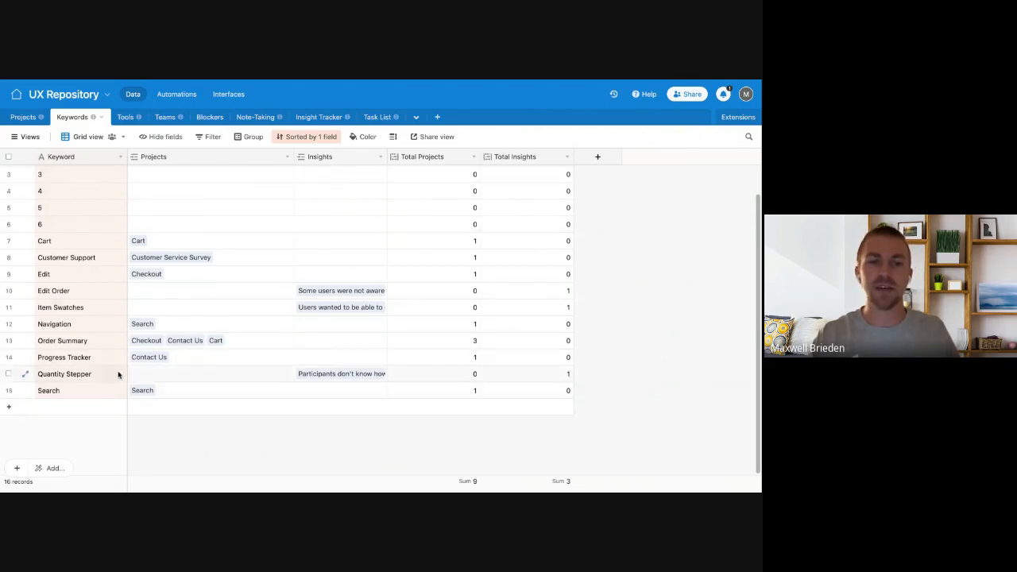
click(309, 371)
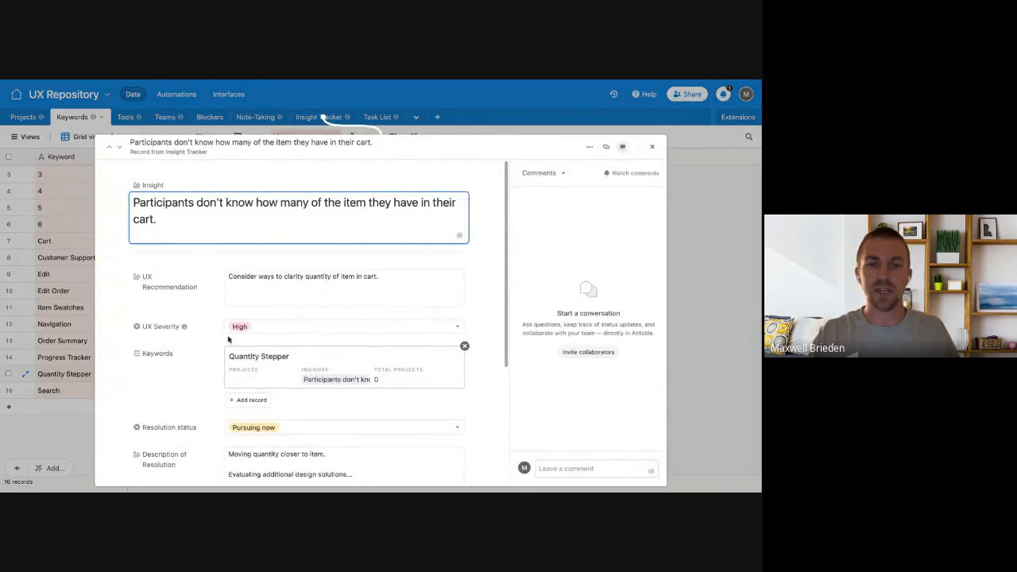
scroll(231, 338, down, 1)
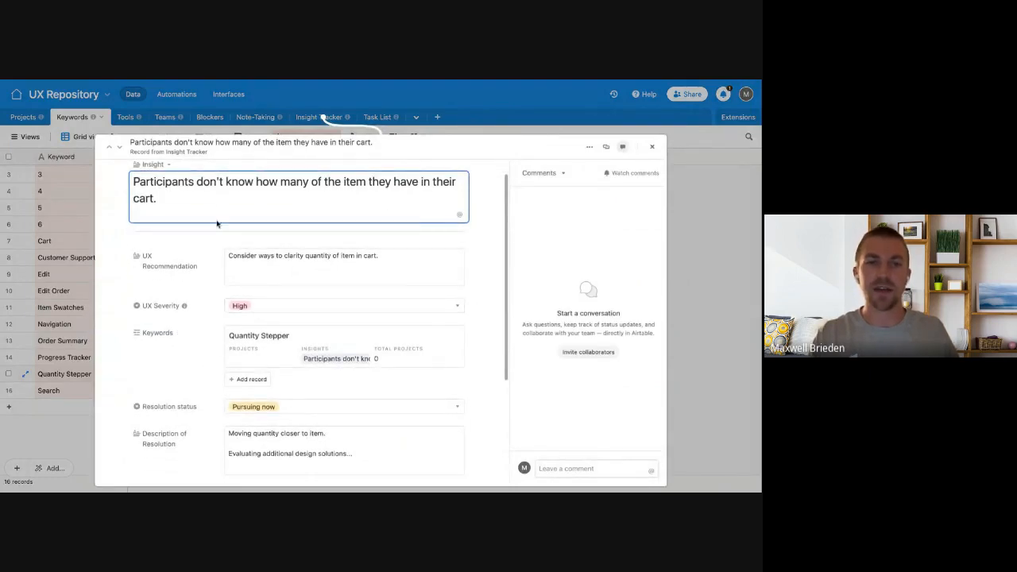
drag(164, 182, 203, 183)
drag(259, 255, 305, 255)
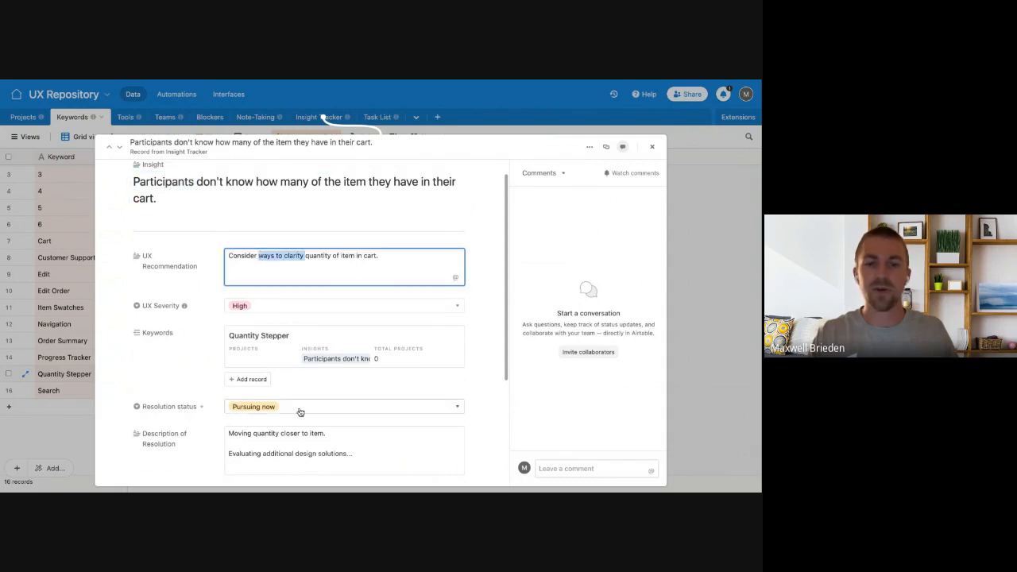
click(652, 147)
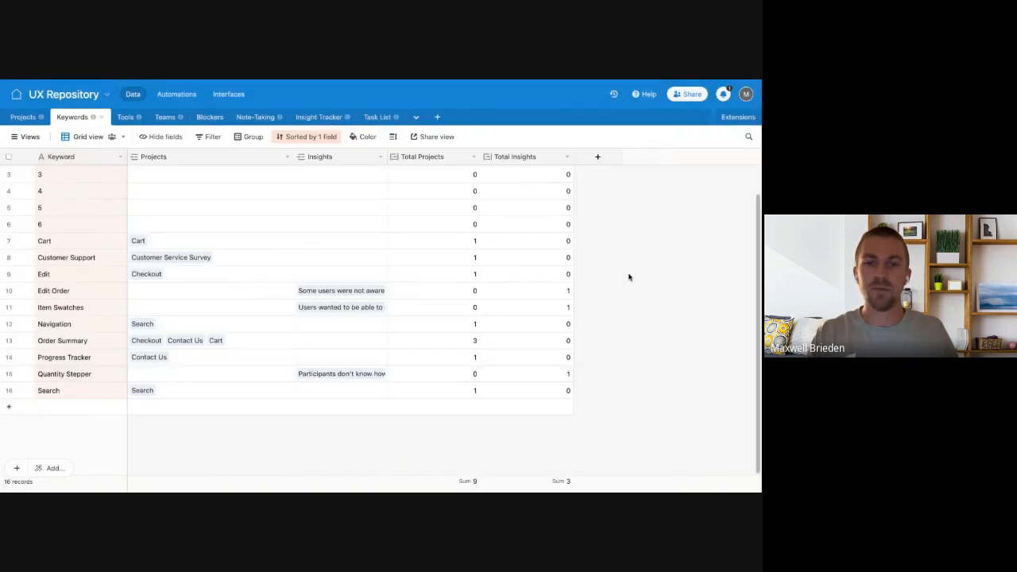
scroll(325, 358, up, 2)
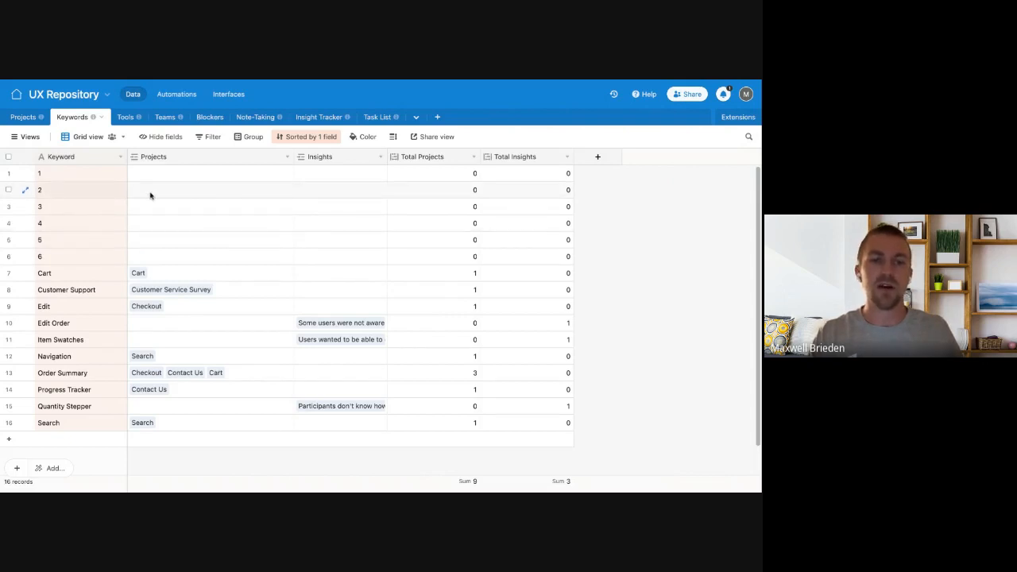
Open the Projects table and look through all the insights linked to the Contact Us project
click(22, 117)
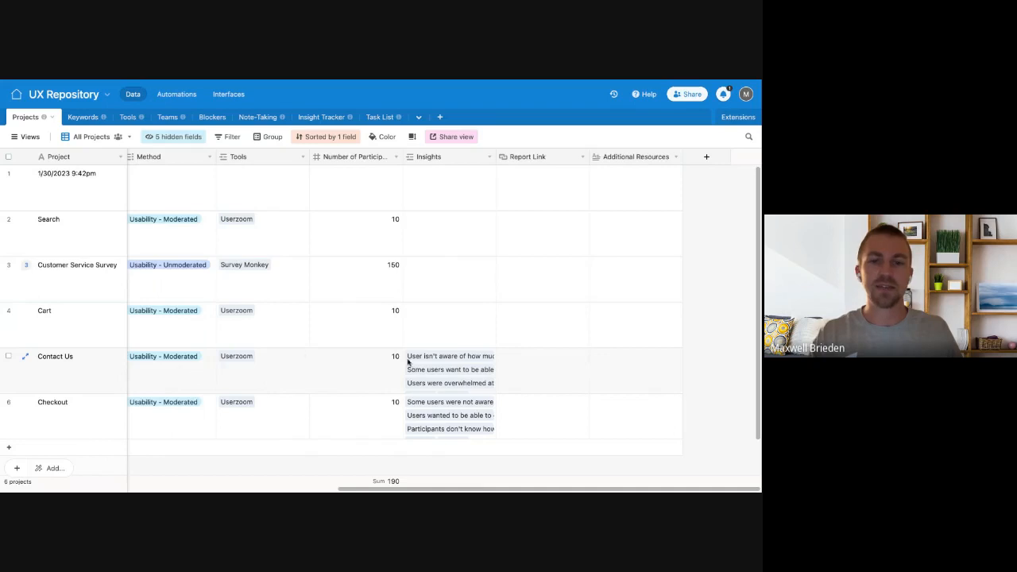
scroll(406, 364, left, 10)
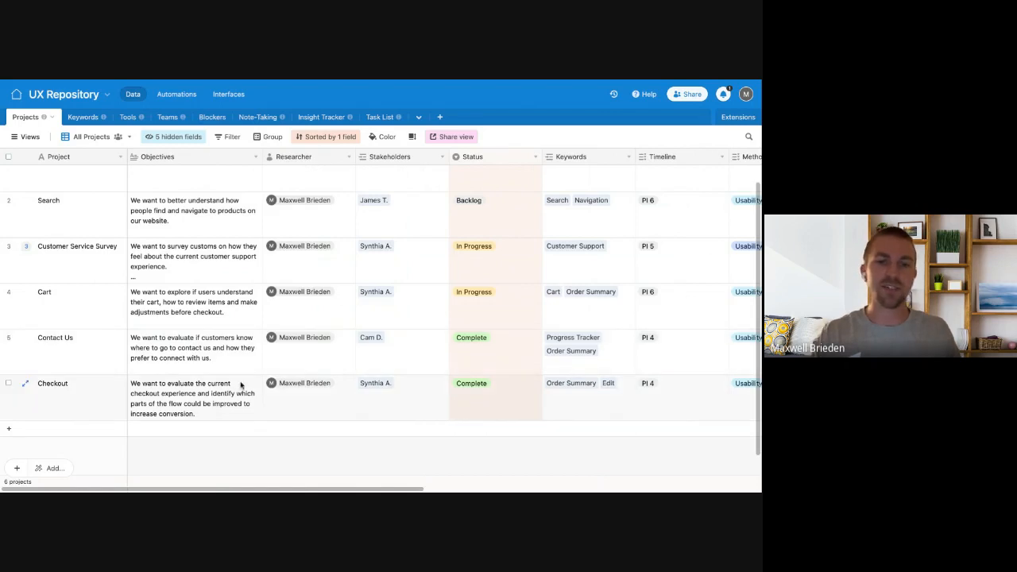
scroll(241, 385, right, 1)
scroll(241, 385, right, 15)
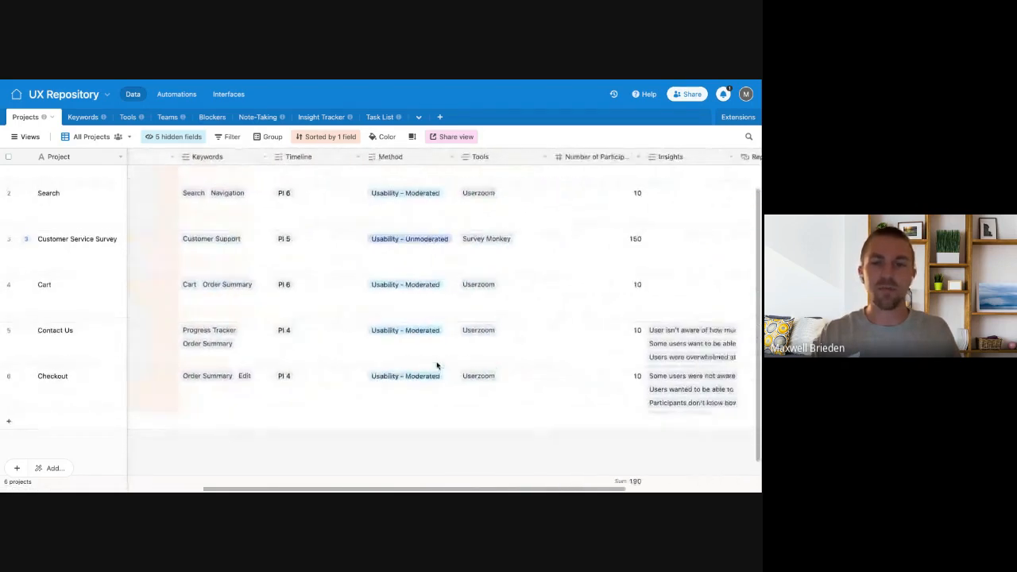
click(487, 370)
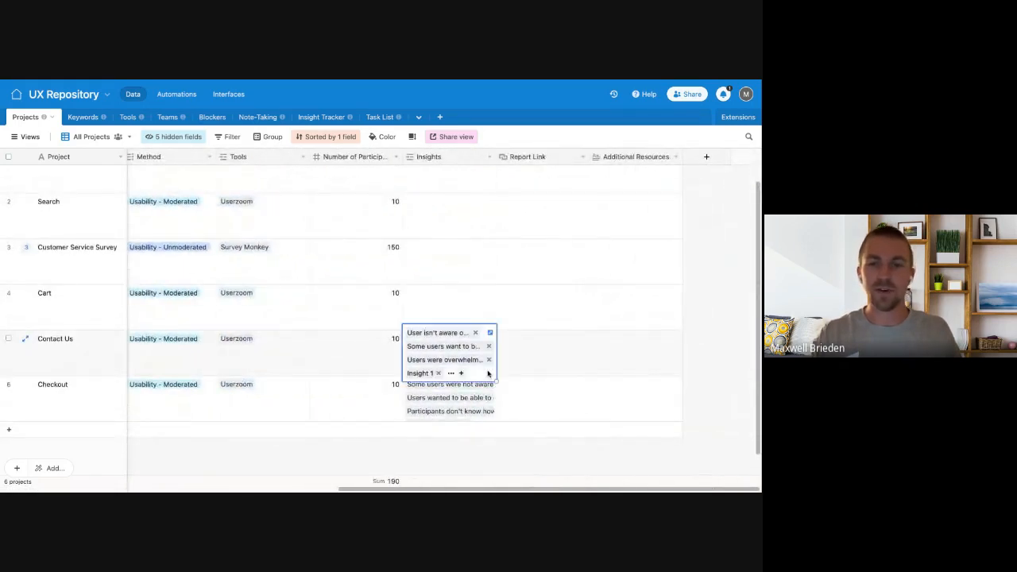
click(490, 332)
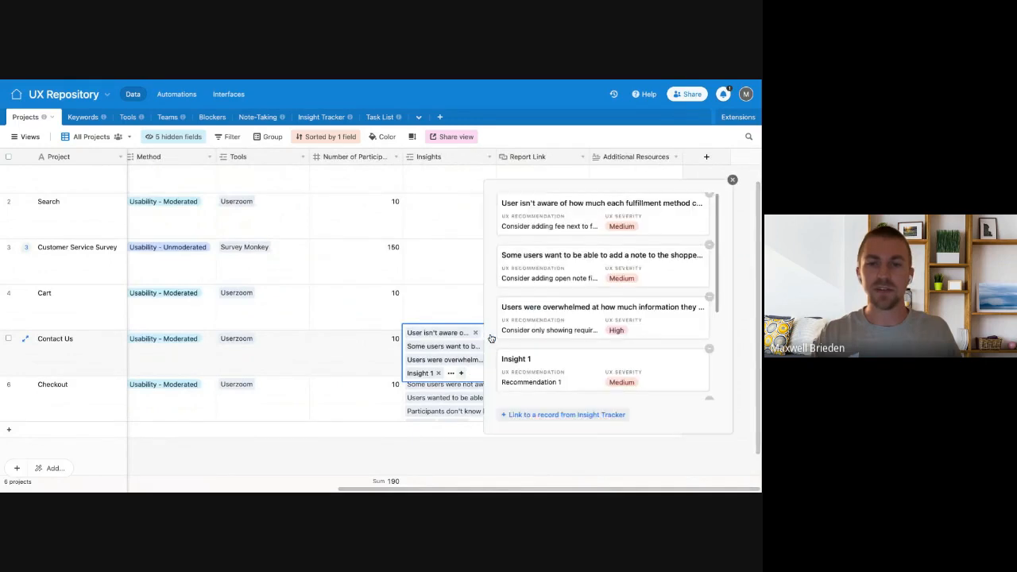
scroll(588, 312, down, 4)
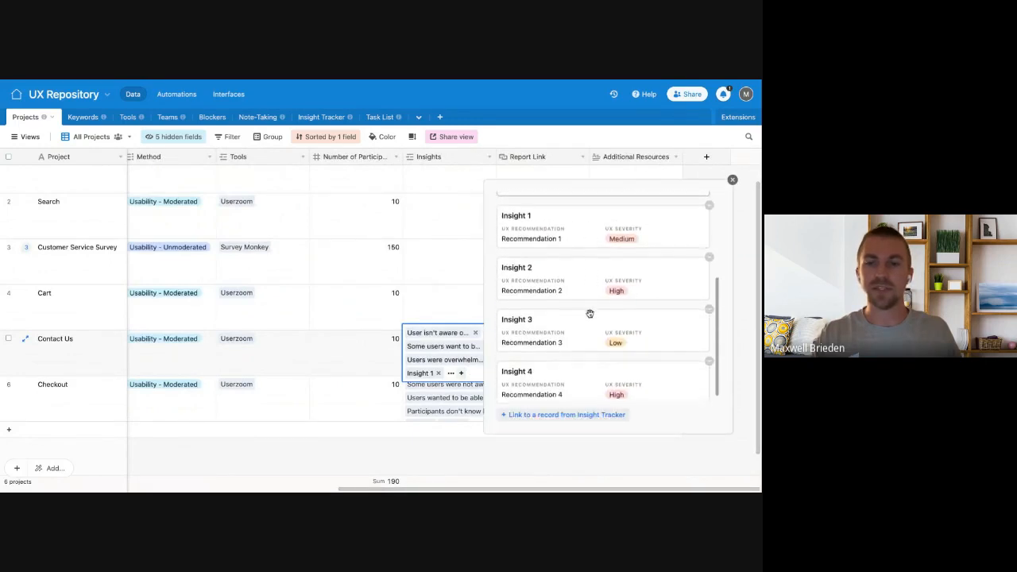
scroll(588, 313, up, 4)
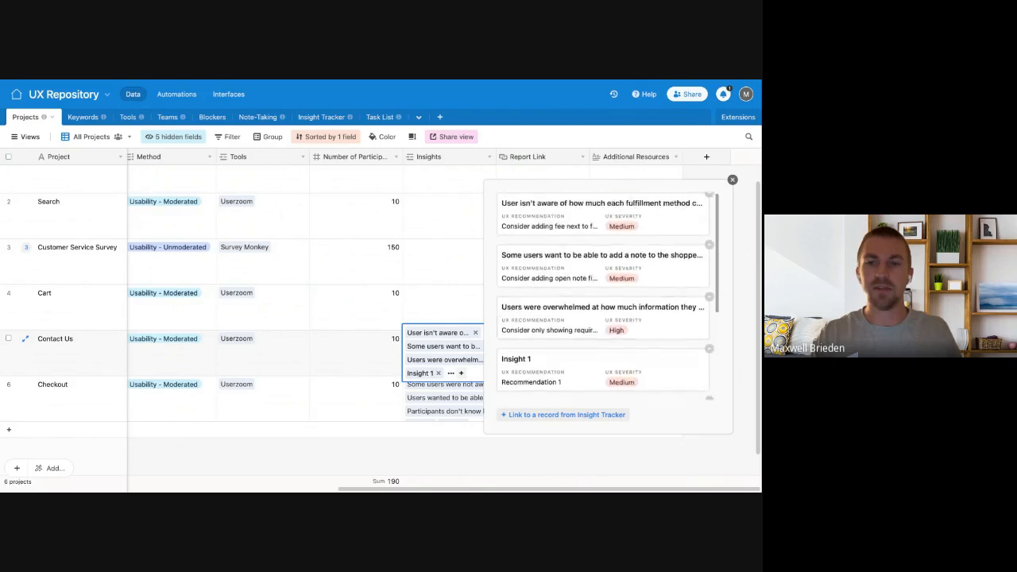
Review the Contact Us insight record about fulfillment method costs, then close it and the list of linked insights
click(577, 221)
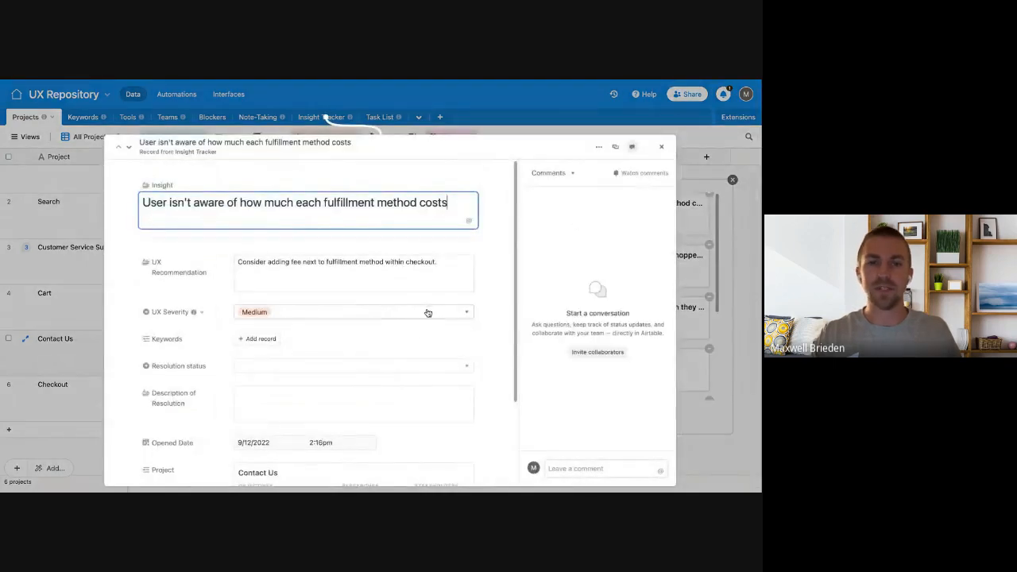
scroll(434, 362, down, 1)
scroll(434, 363, down, 2)
click(661, 146)
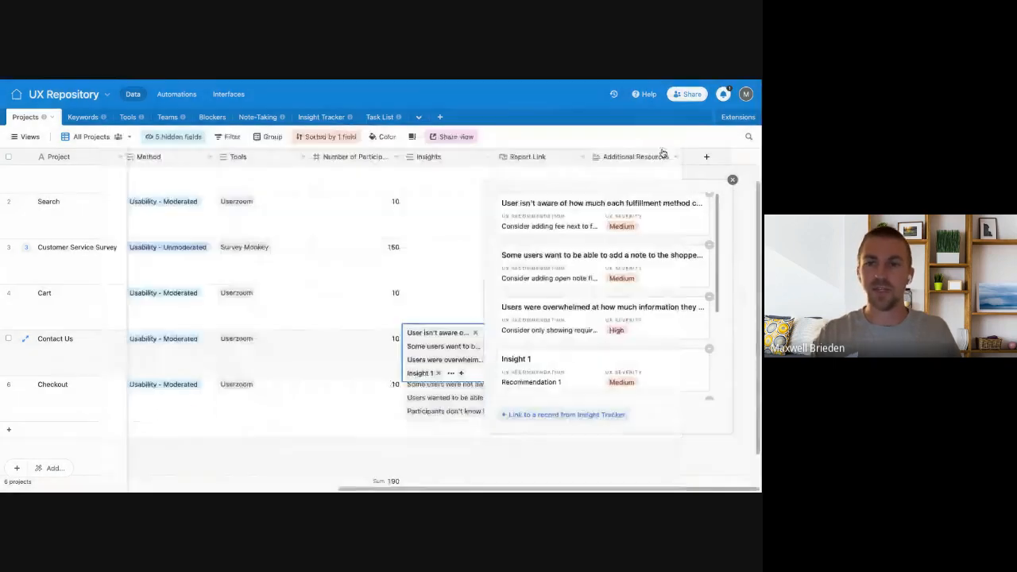
click(733, 179)
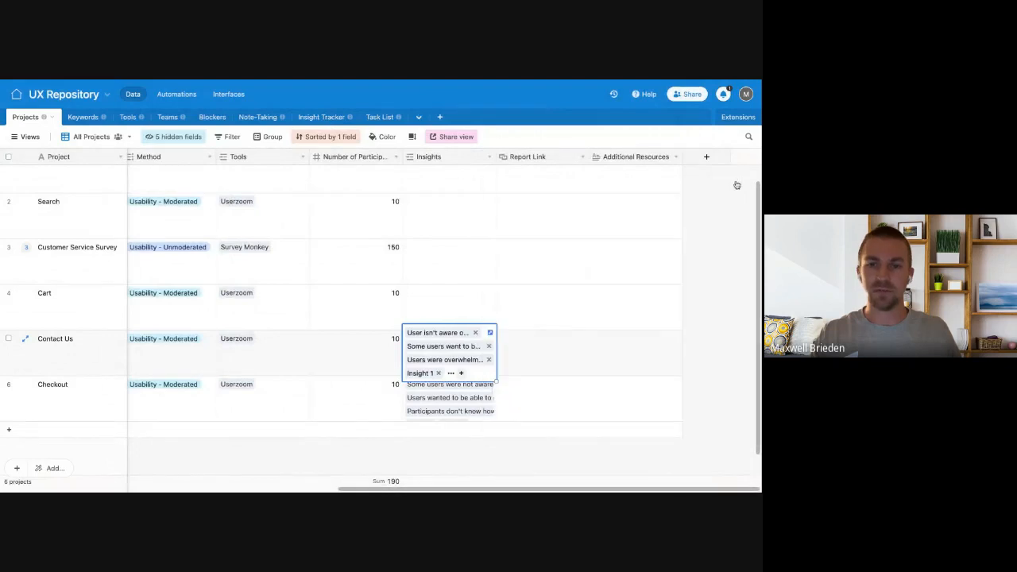
click(714, 354)
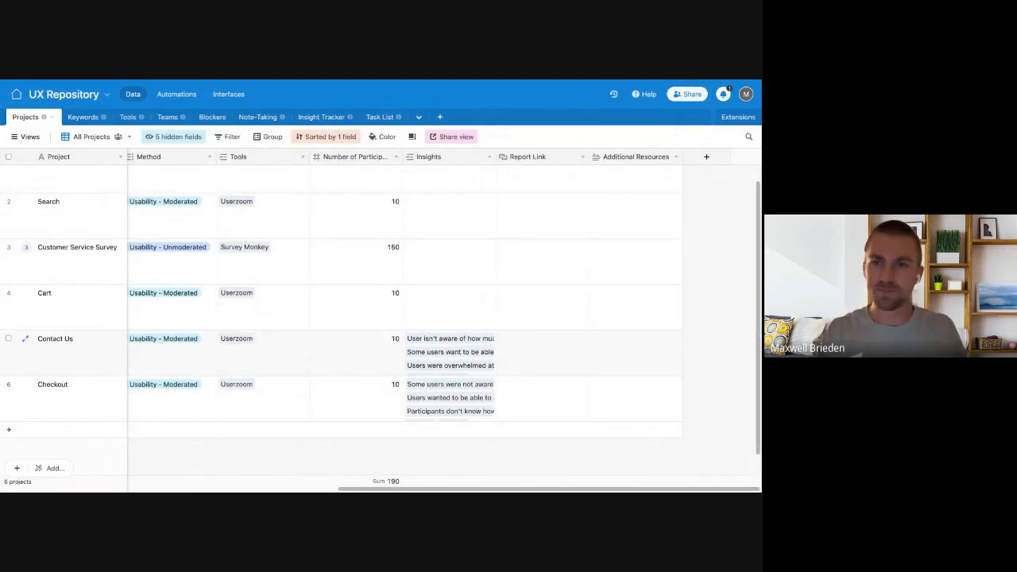
Inspect the Report Link field of the Contact Us project and the remaining project fields back to the objectives
click(533, 360)
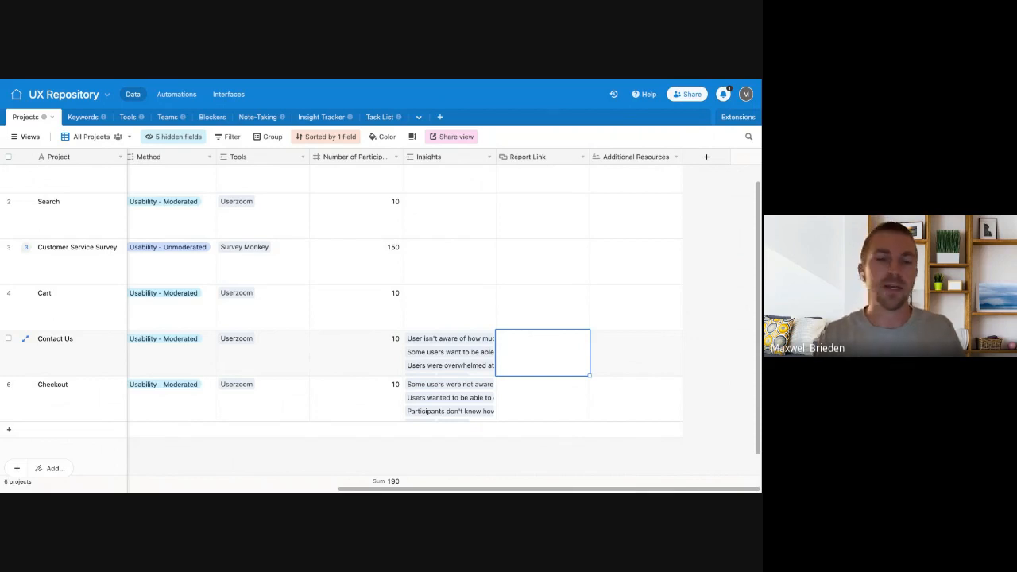
scroll(178, 358, left, 3)
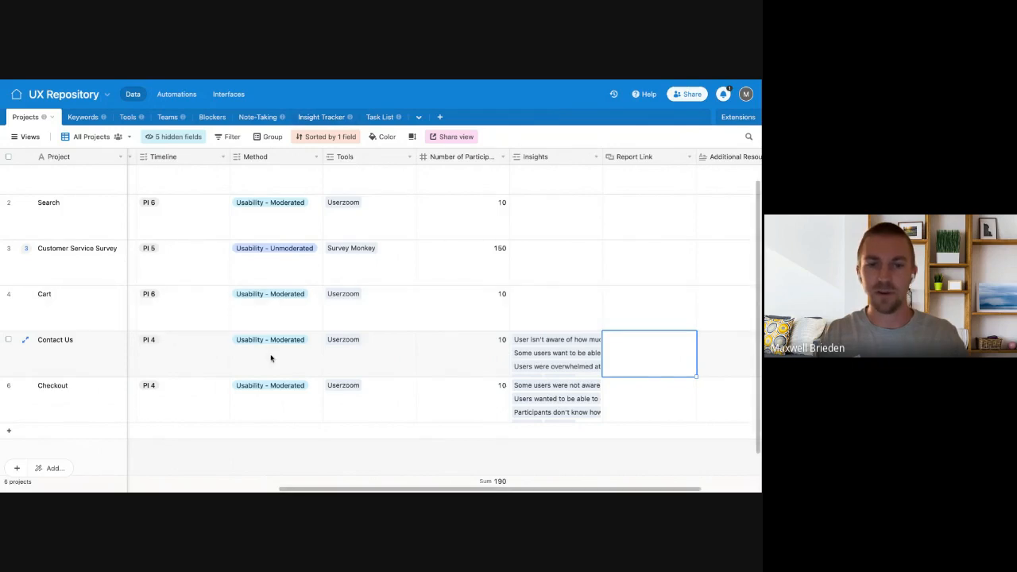
scroll(270, 359, left, 6)
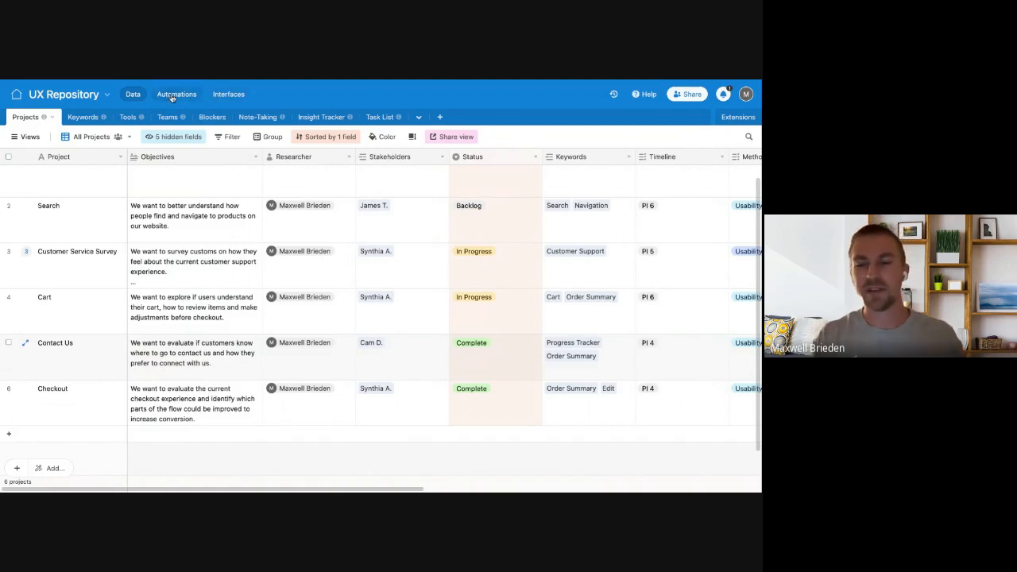
Open the Insight Tracker Dashboard interface and examine its project and insight totals, severity chart and status cards
click(229, 94)
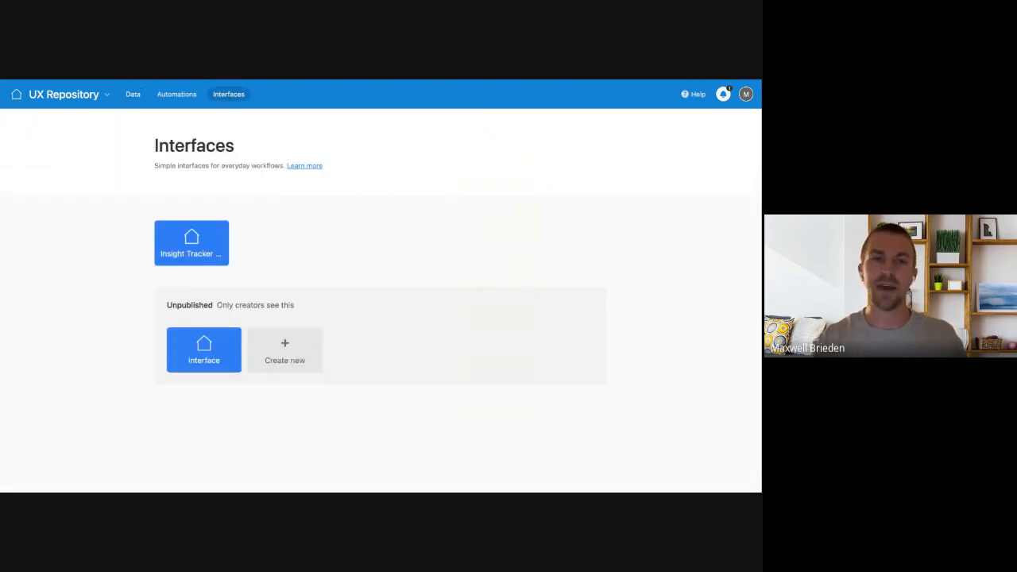
click(188, 252)
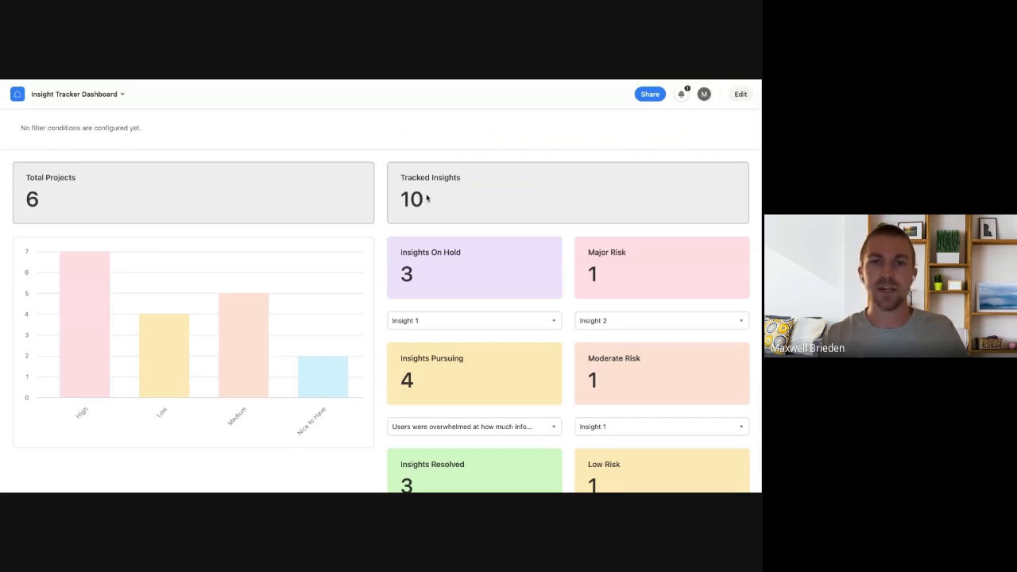
double_click(403, 199)
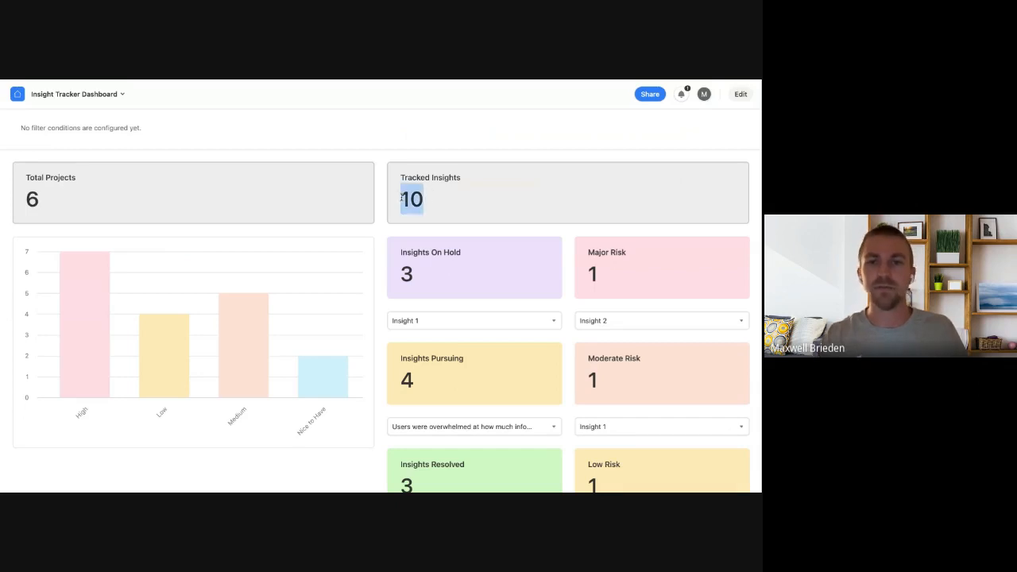
click(445, 206)
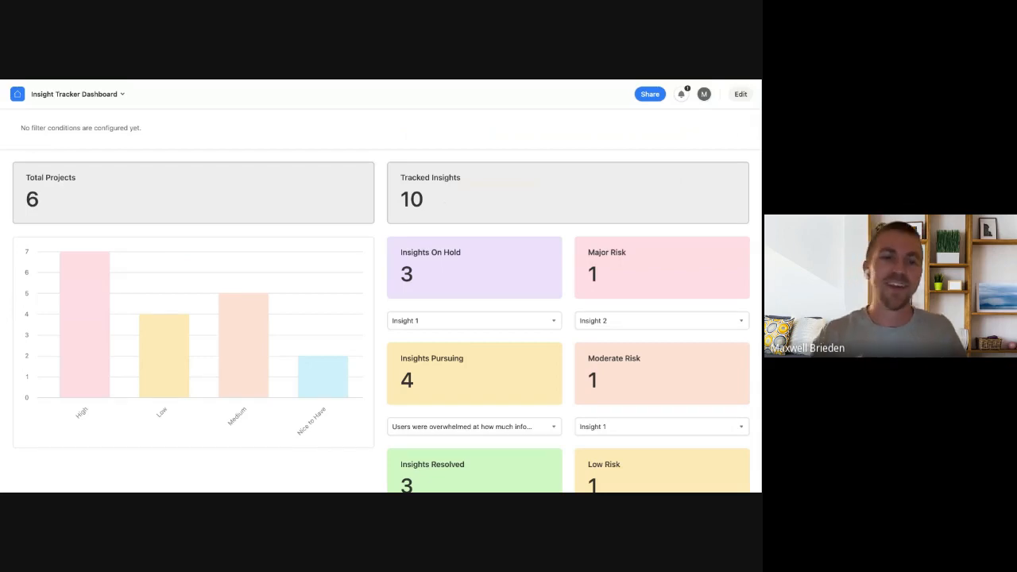
scroll(445, 206, down, 1)
mouse_move(89, 317)
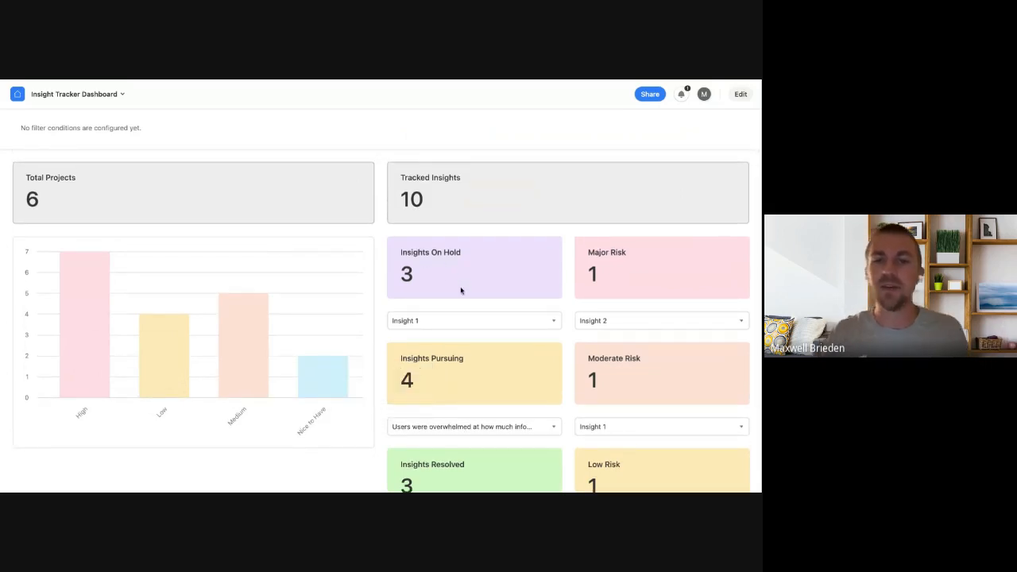
scroll(461, 291, down, 1)
scroll(387, 321, up, 1)
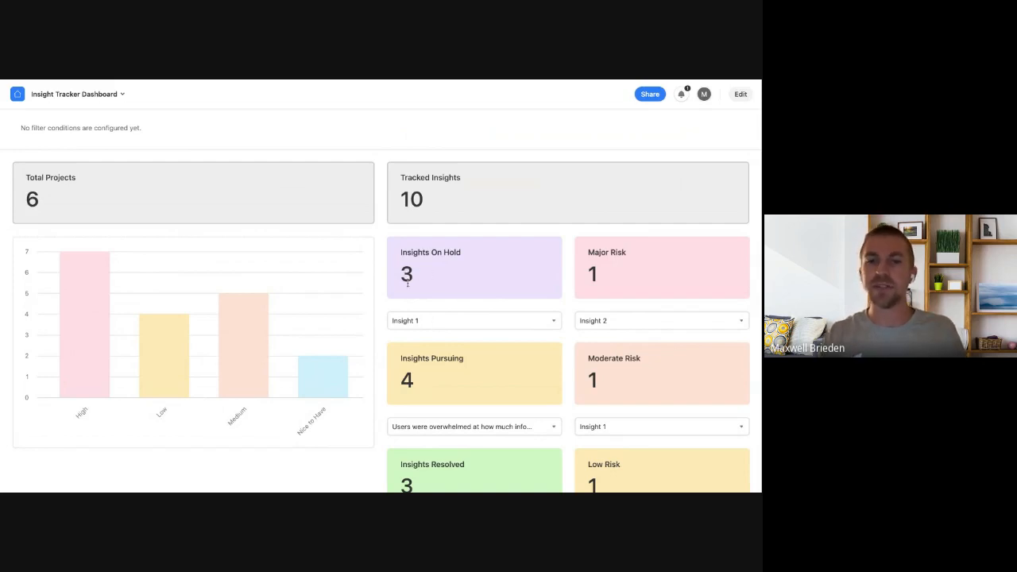
Choose Insight 2 in the record picker for Insights On Hold and check the other on-hold insights it offers
click(457, 325)
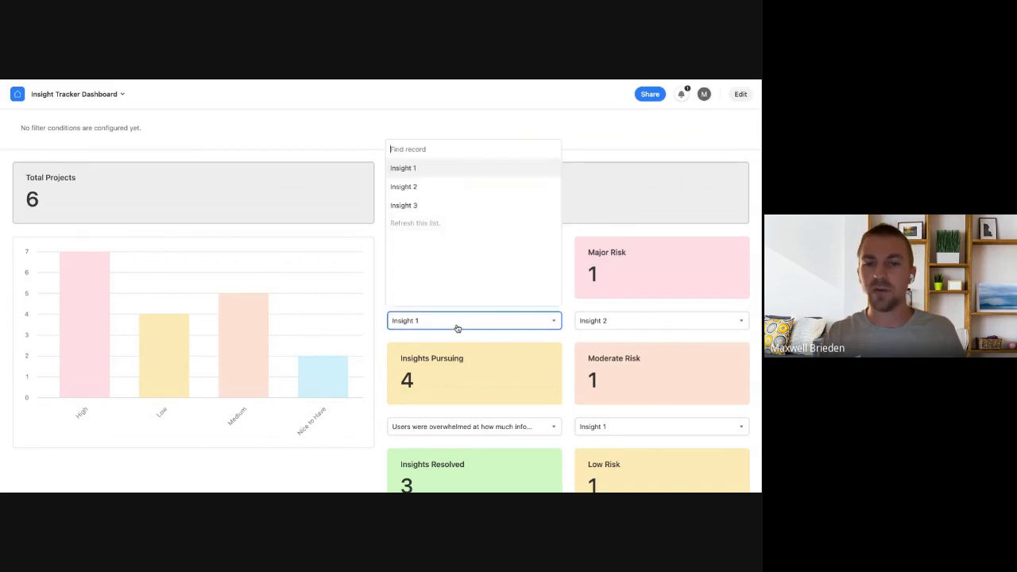
click(414, 191)
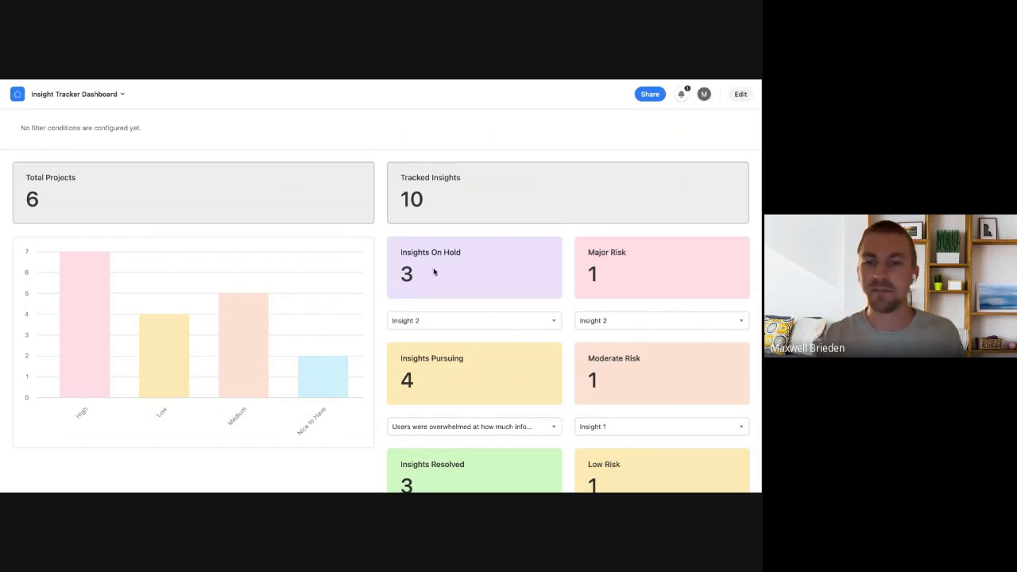
click(451, 325)
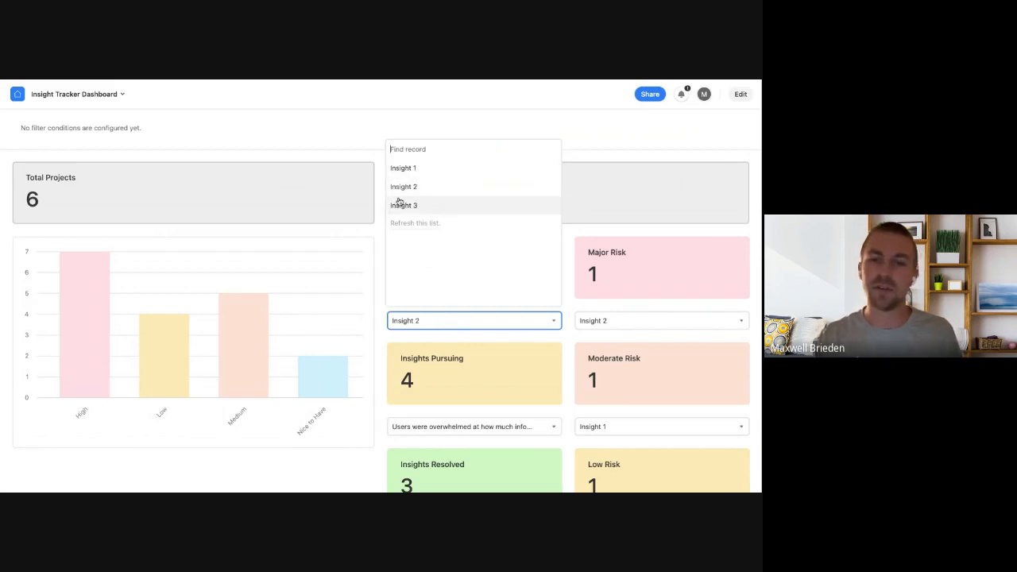
click(380, 284)
scroll(466, 305, down, 1)
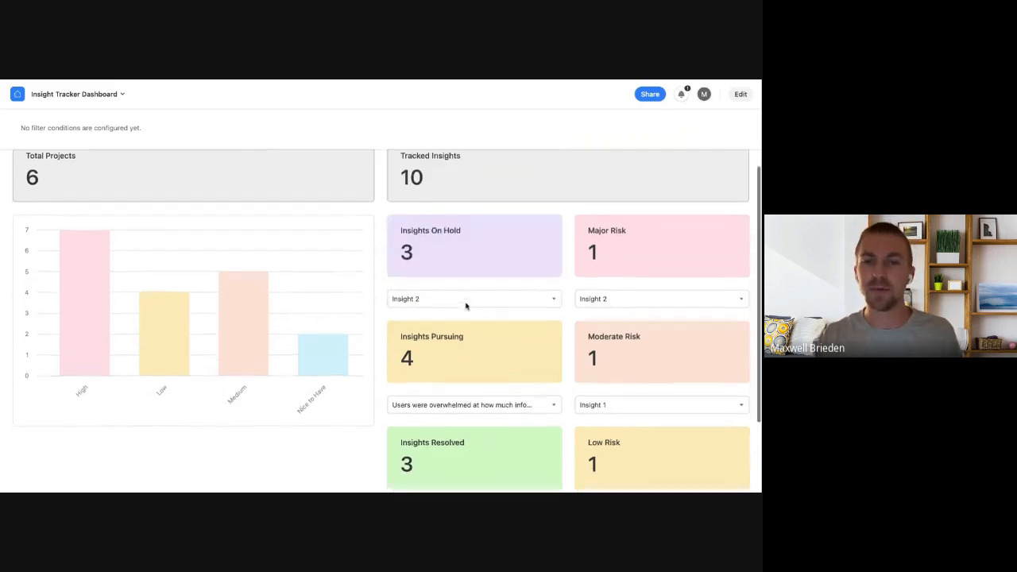
Review the Insights Pursuing, Insights Resolved and Insights On Hold cards on the dashboard
scroll(465, 305, down, 3)
drag(413, 292, 448, 294)
click(447, 293)
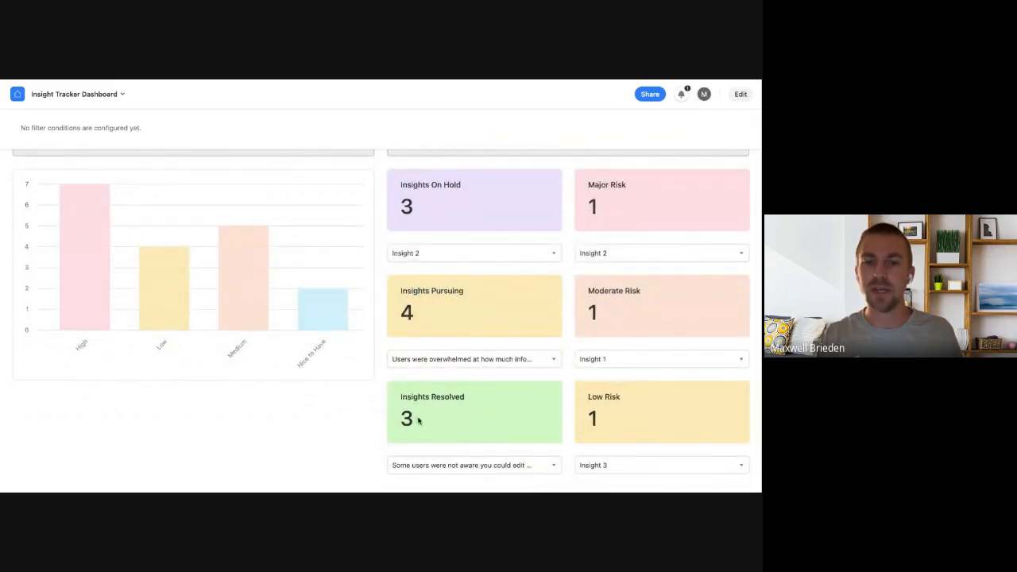
drag(410, 396, 450, 397)
click(451, 397)
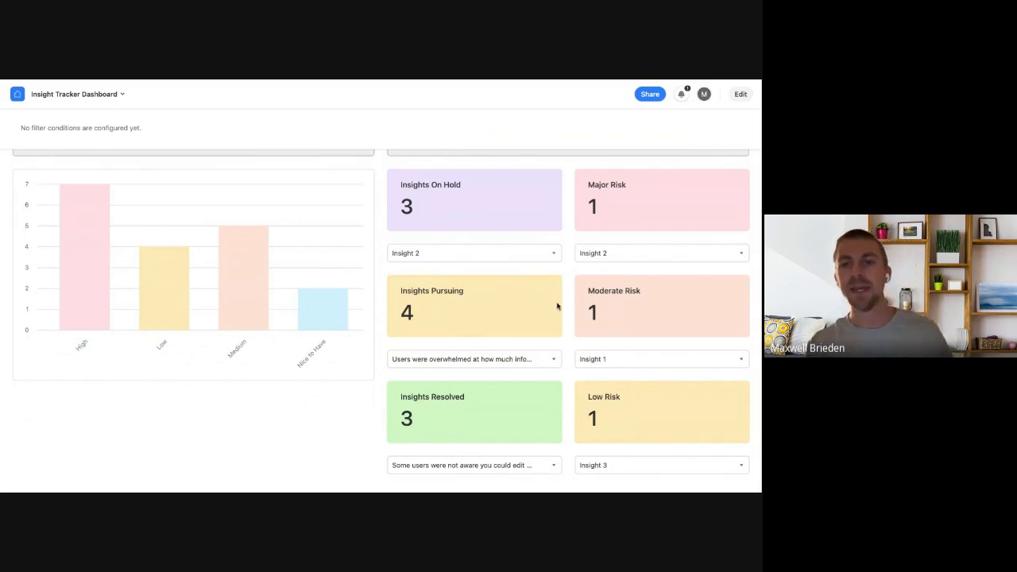
scroll(558, 305, up, 2)
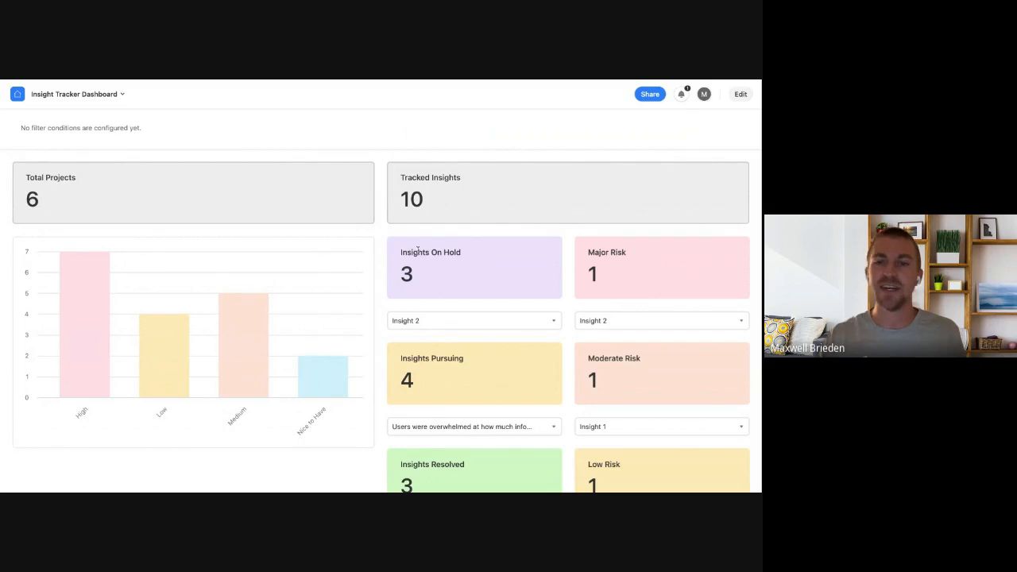
drag(413, 252, 450, 252)
click(455, 252)
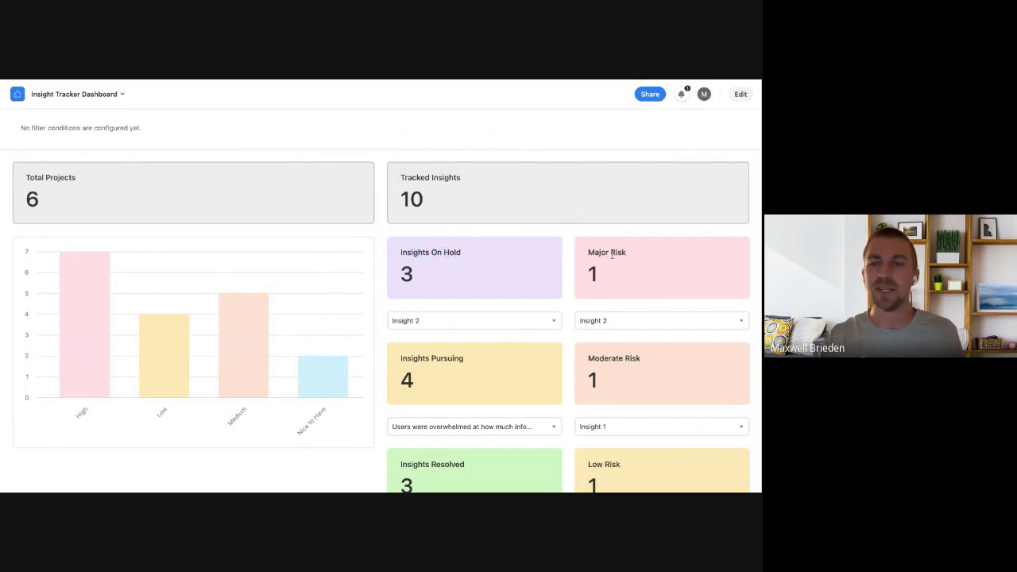
Examine the counts on the Major Risk, Moderate Risk and Low Risk cards
scroll(610, 254, down, 1)
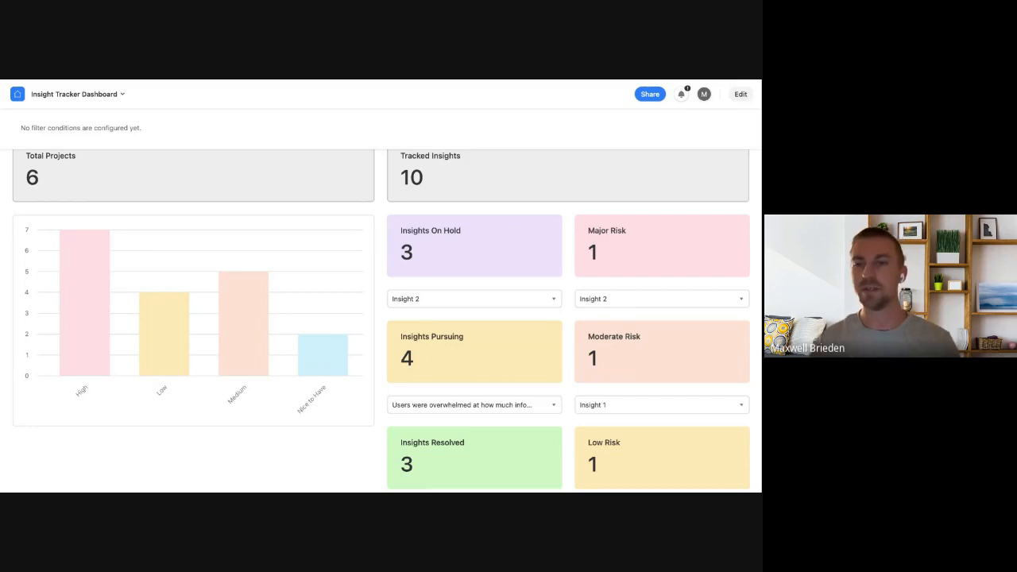
drag(592, 230, 640, 293)
click(646, 342)
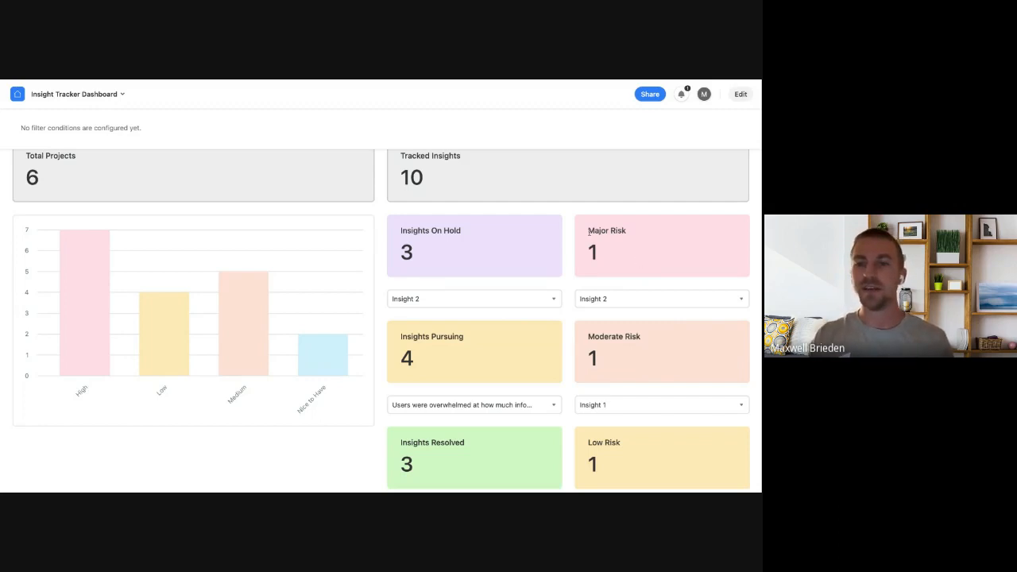
drag(596, 248, 589, 249)
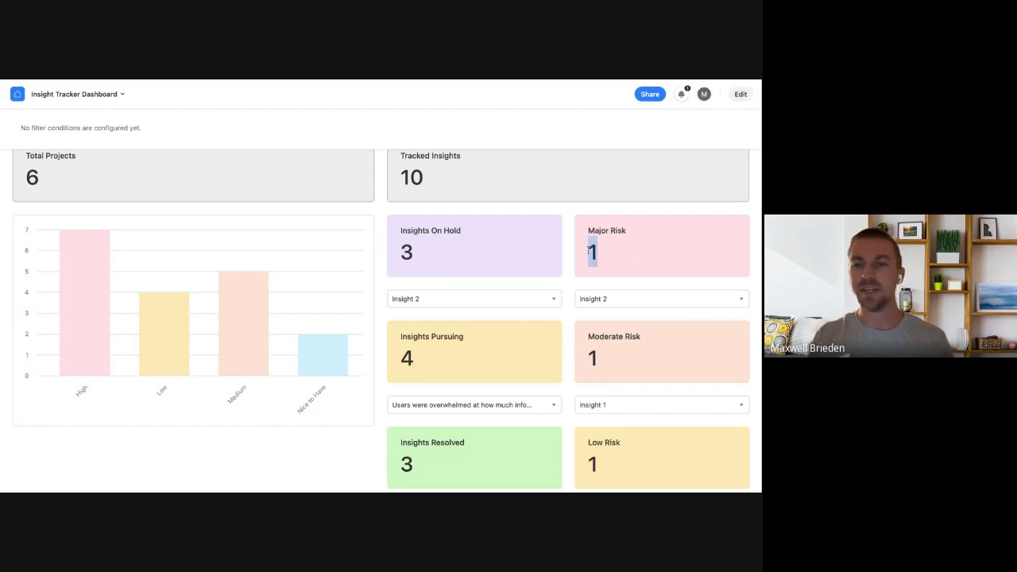
click(592, 358)
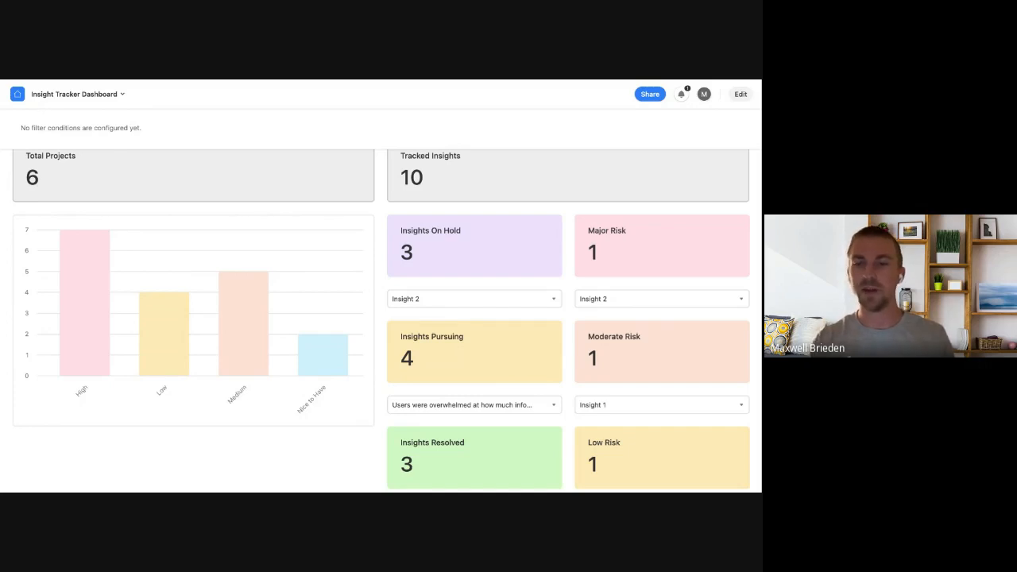
scroll(589, 221, down, 1)
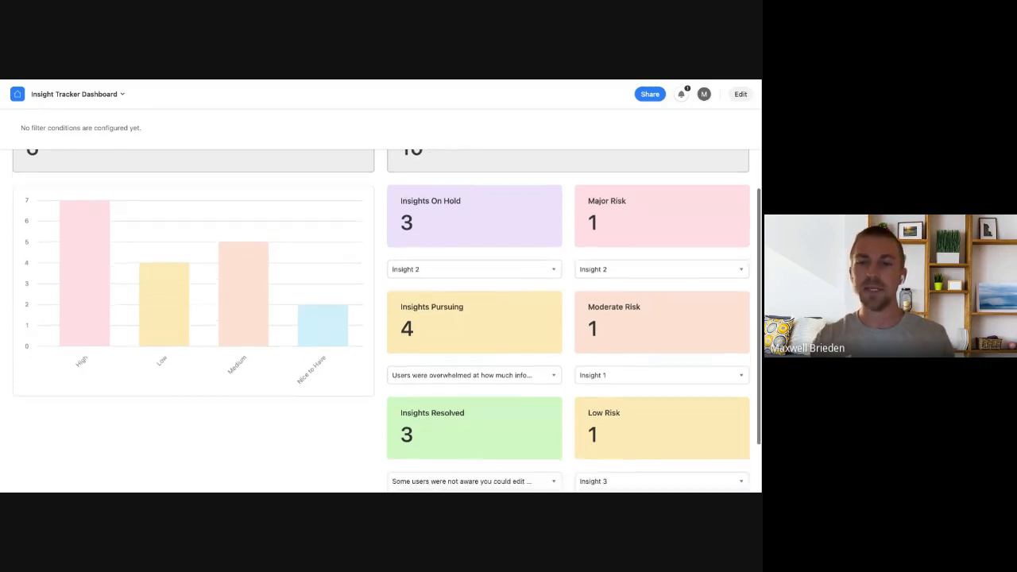
double_click(589, 221)
double_click(591, 327)
double_click(592, 431)
Check which records the Low Risk record picker offers, then close it without changing the selection
scroll(600, 436, down, 2)
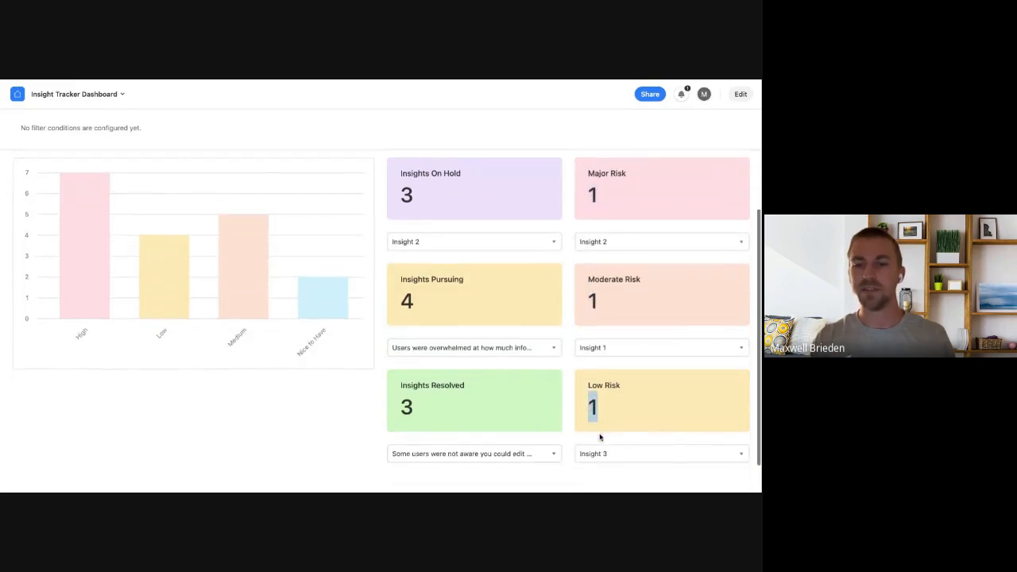
click(600, 434)
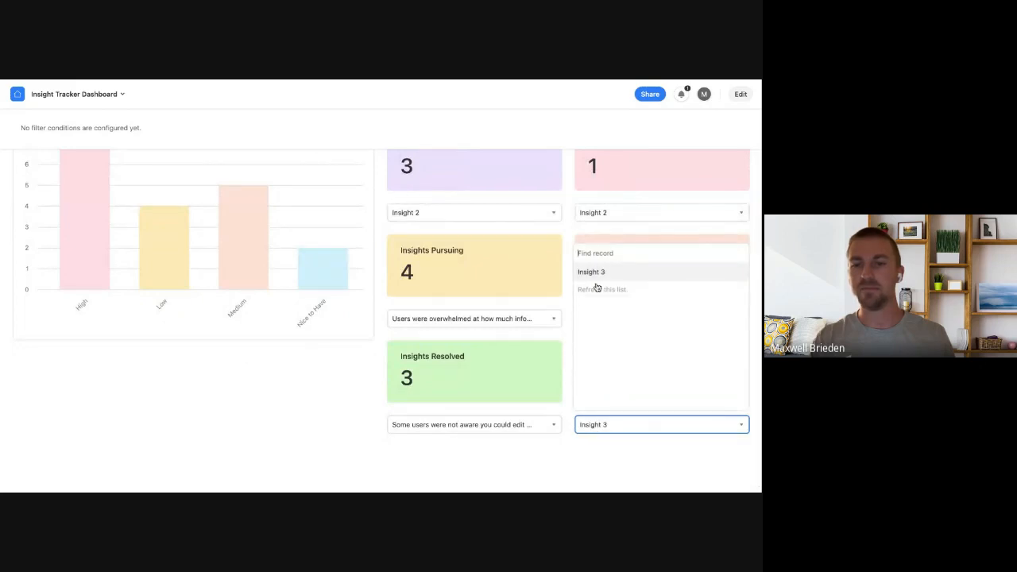
click(606, 445)
scroll(602, 463, up, 3)
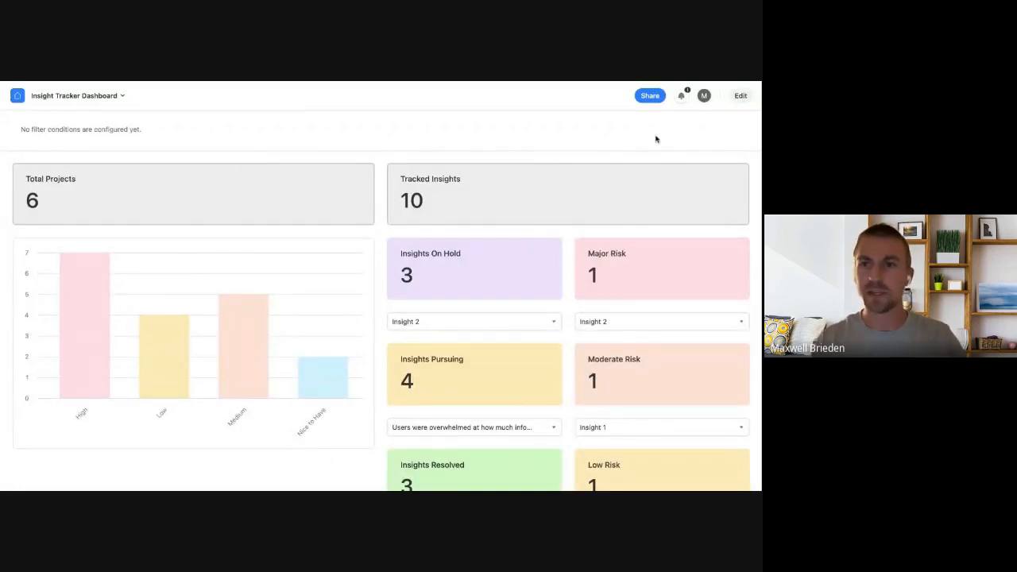
Open the Insight Tracker Dashboard for editing and show all elements that can be added
click(742, 97)
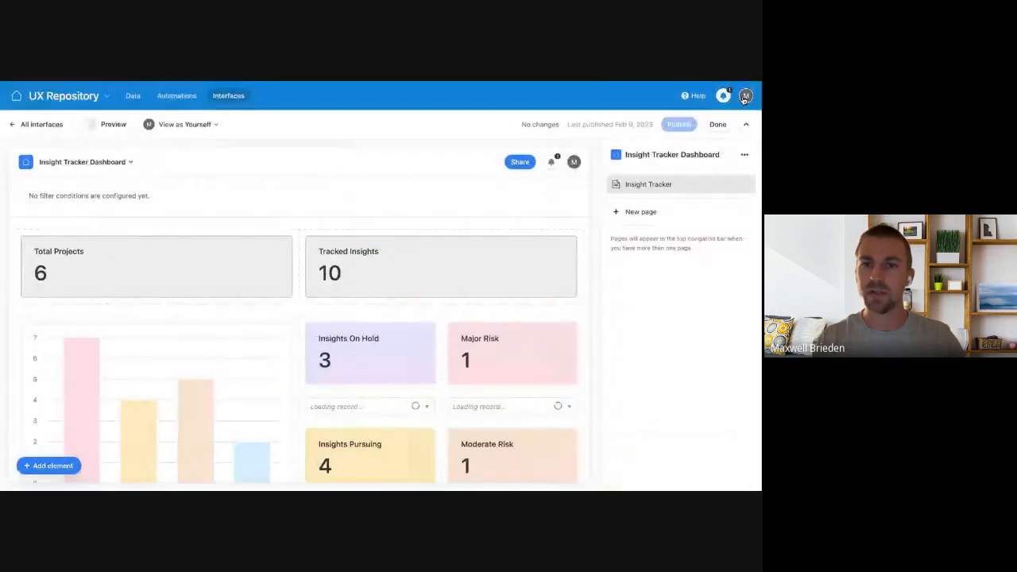
scroll(382, 296, down, 2)
scroll(382, 296, down, 3)
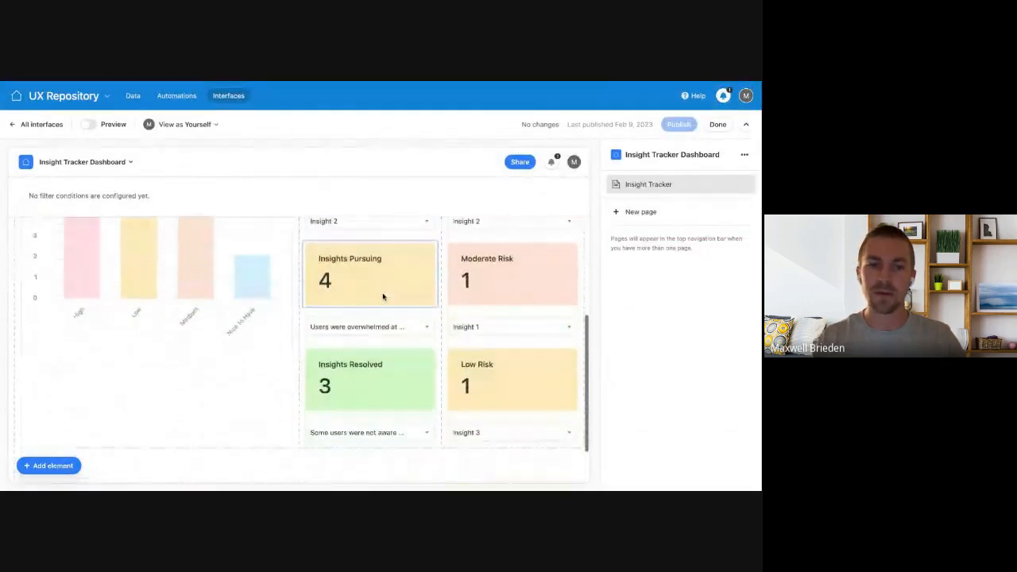
click(51, 467)
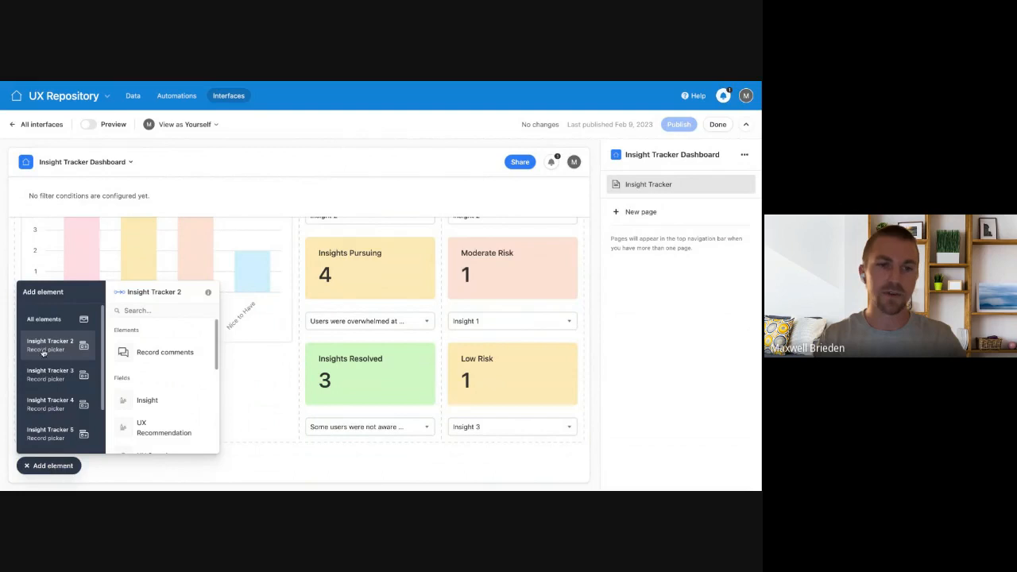
click(43, 318)
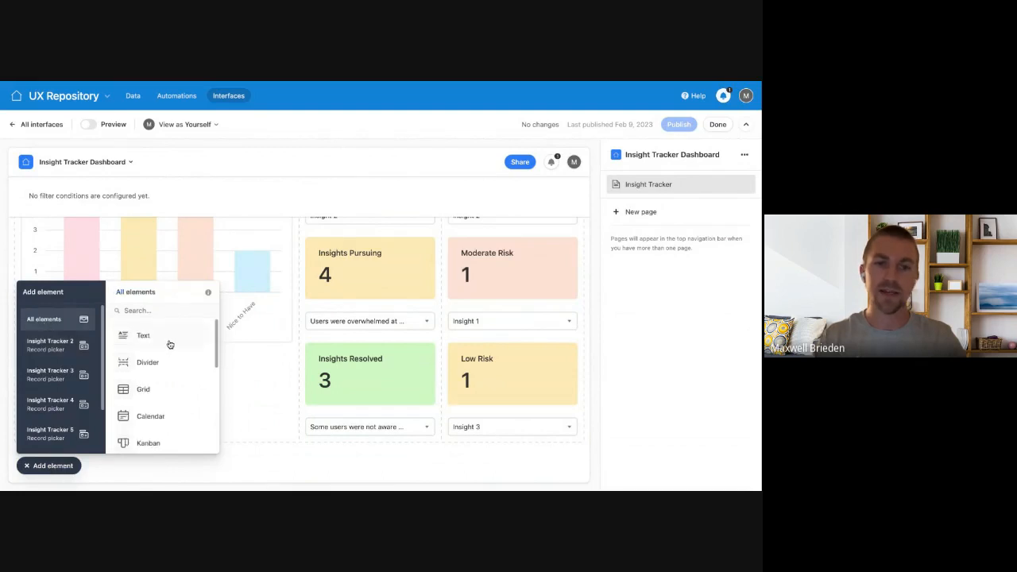
Look through the available element types from Text to Button, then close the list without adding one
scroll(295, 347, up, 2)
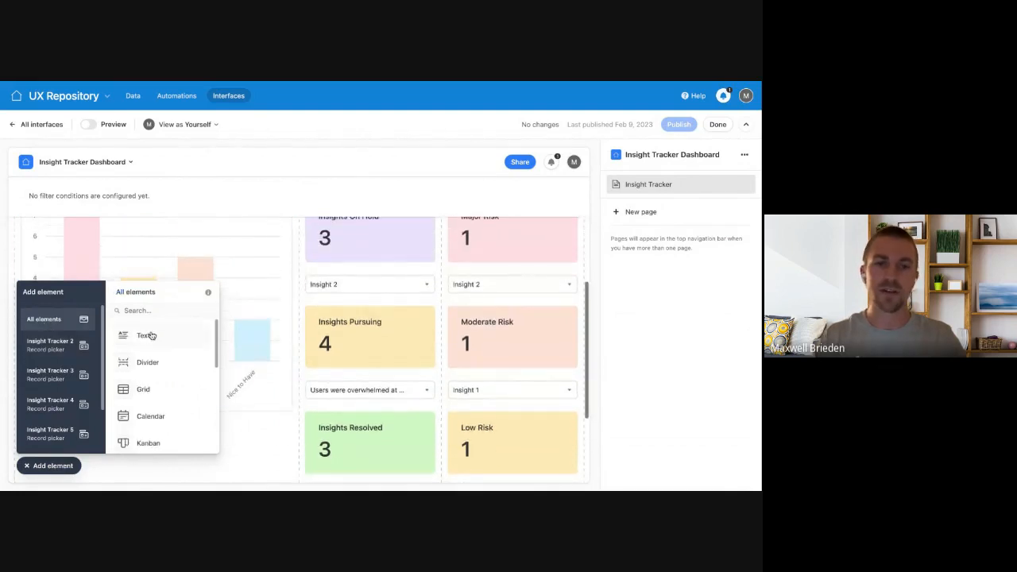
scroll(158, 380, down, 1)
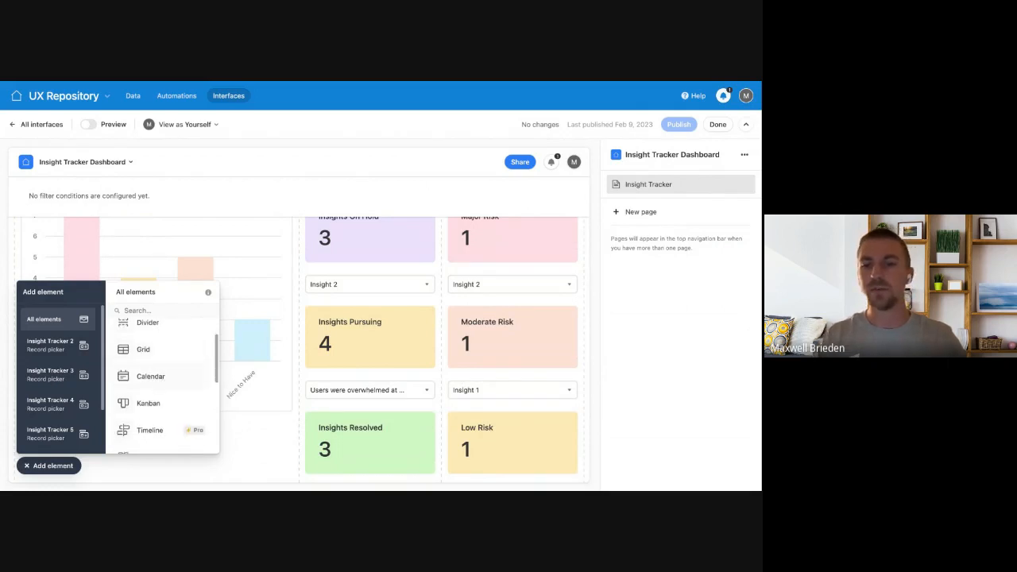
scroll(163, 382, down, 1)
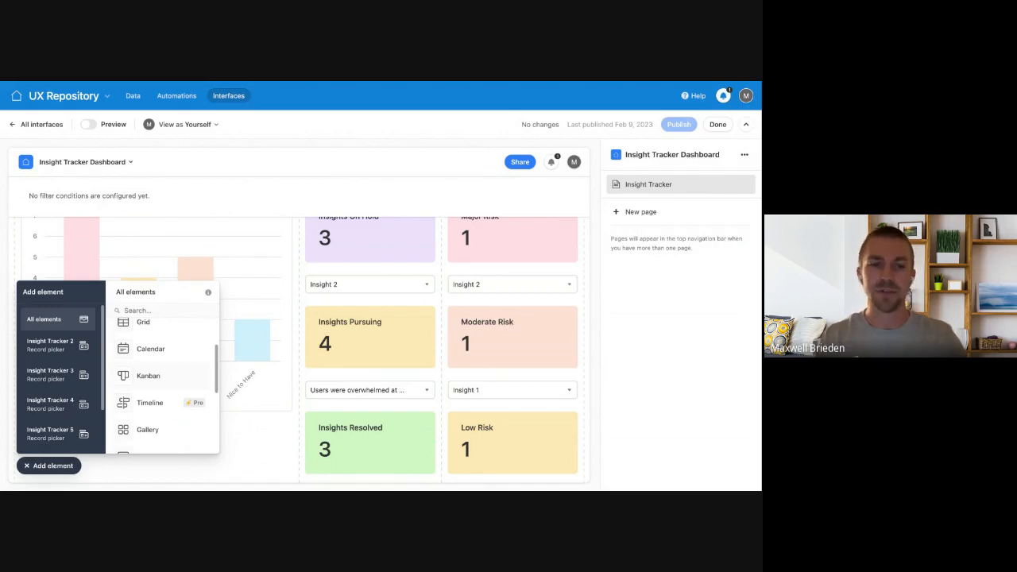
scroll(158, 359, down, 1)
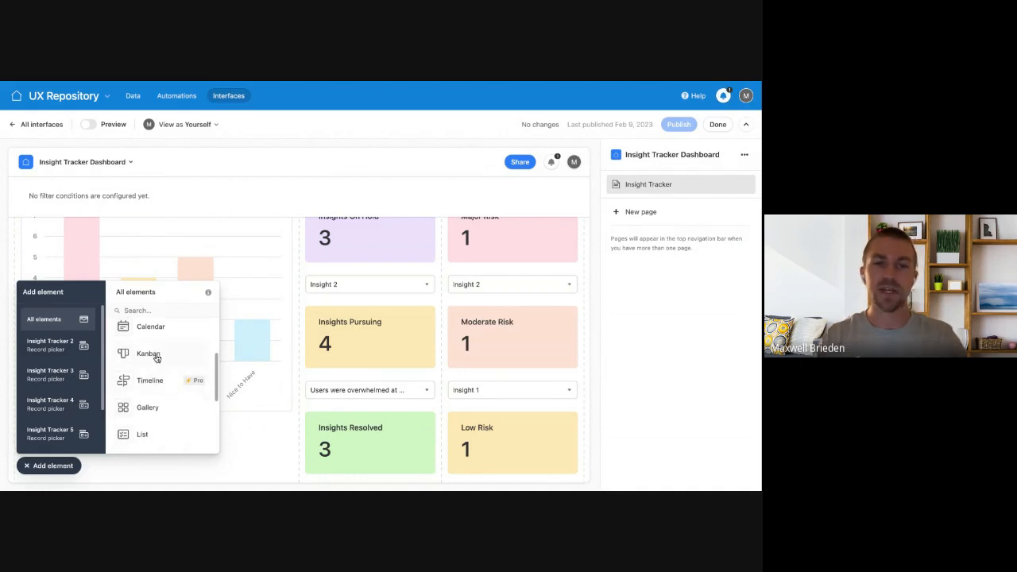
scroll(164, 418, down, 3)
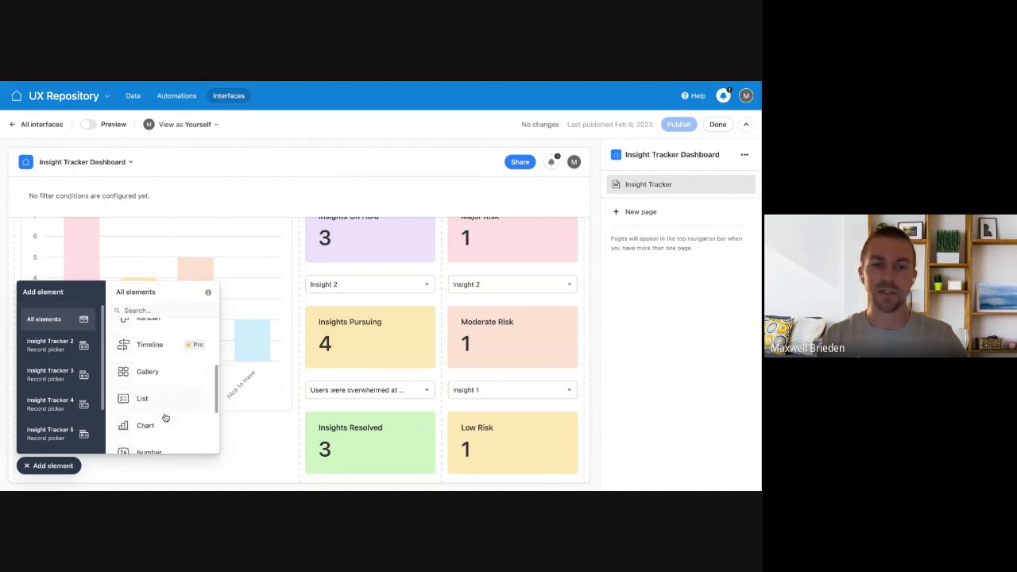
scroll(163, 418, down, 2)
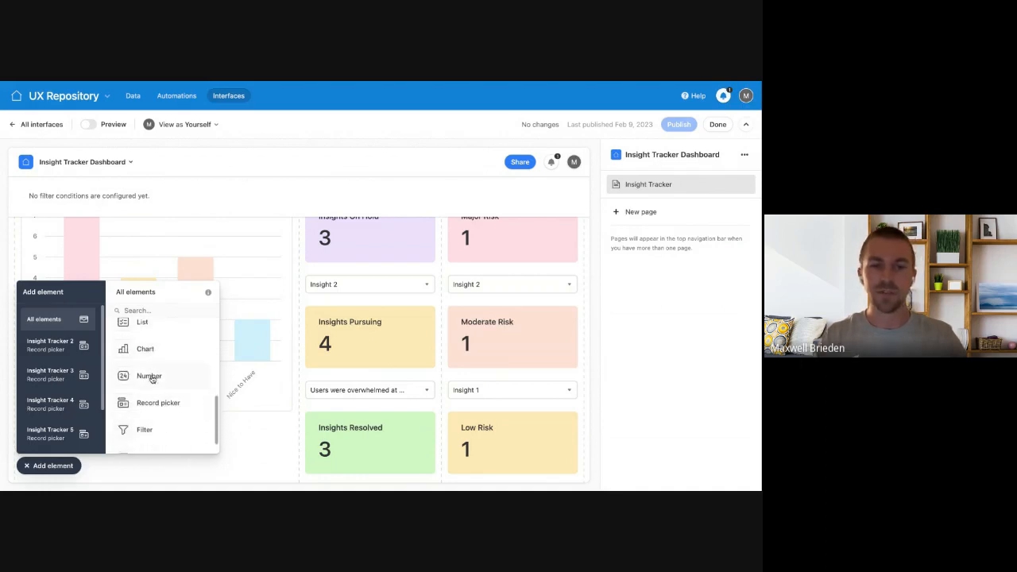
scroll(175, 401, down, 1)
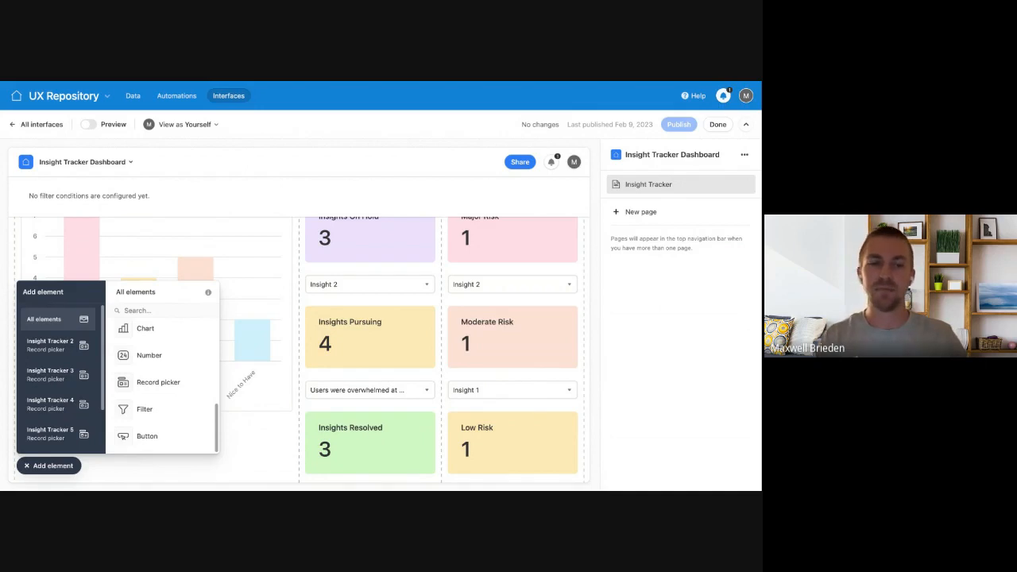
click(67, 467)
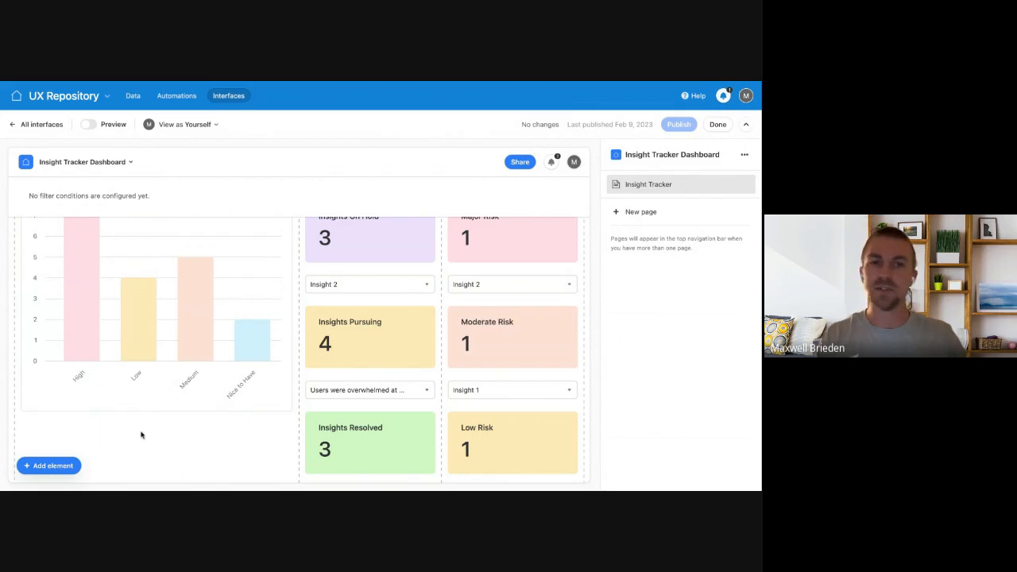
Leave the dashboard editor, reopen the UX Repository base and survey the fields of its Projects table
scroll(141, 434, up, 3)
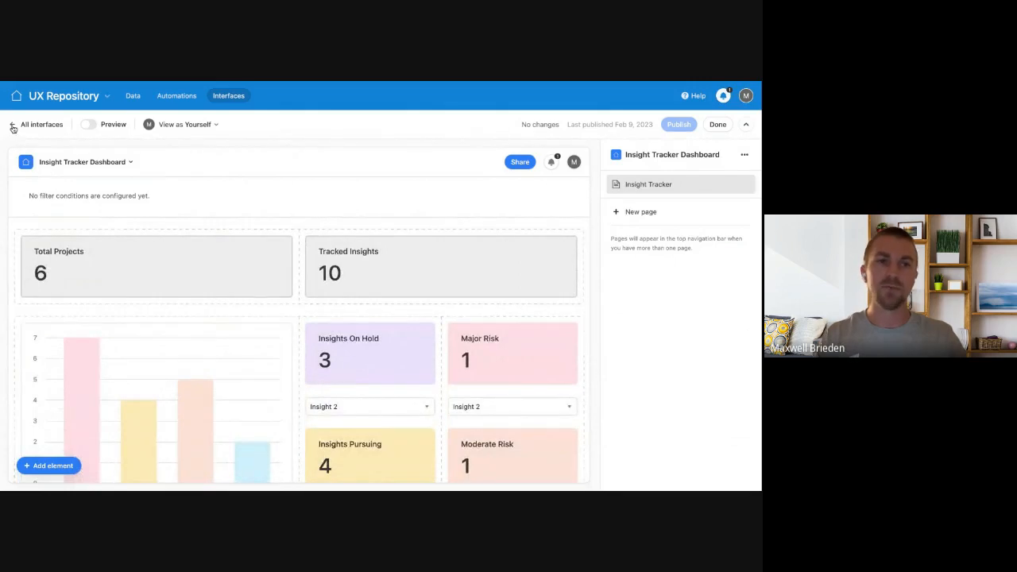
click(13, 125)
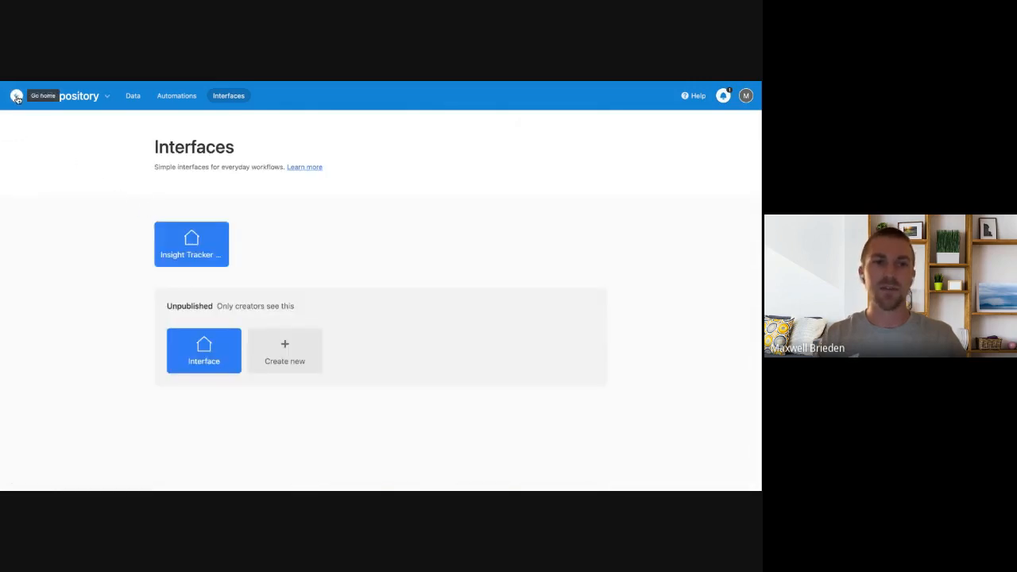
click(16, 97)
click(305, 284)
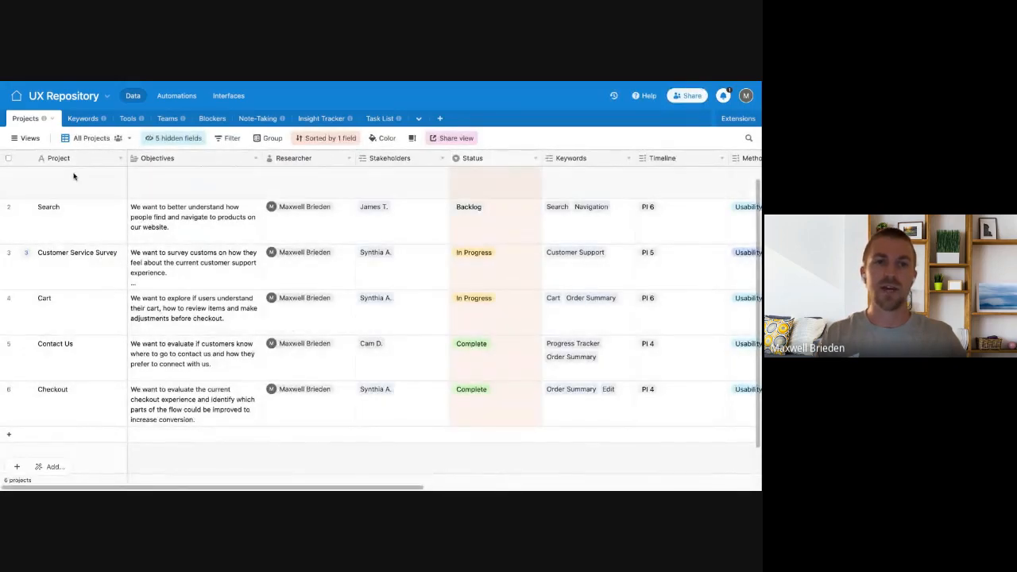
scroll(322, 243, right, 10)
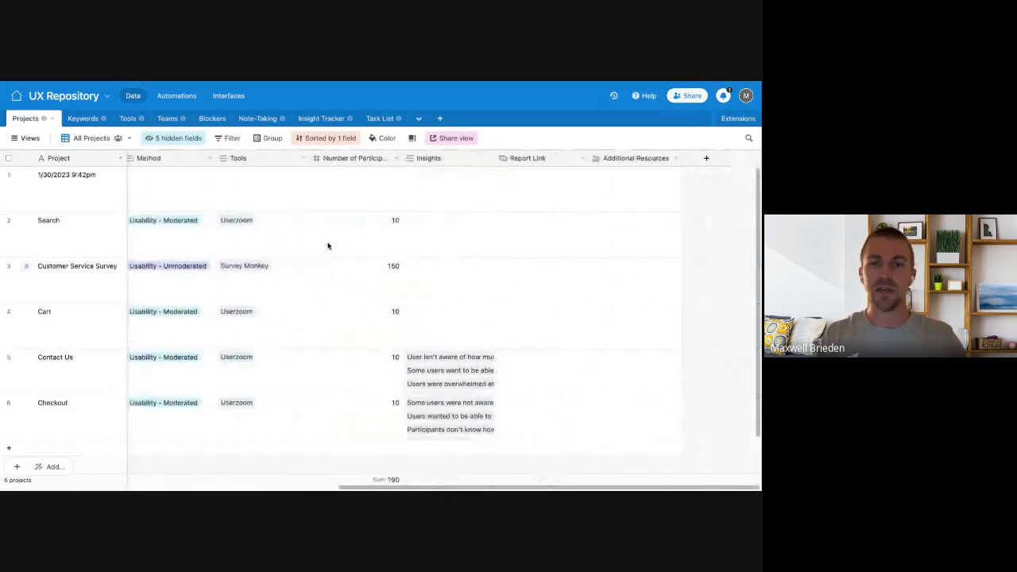
scroll(328, 247, left, 10)
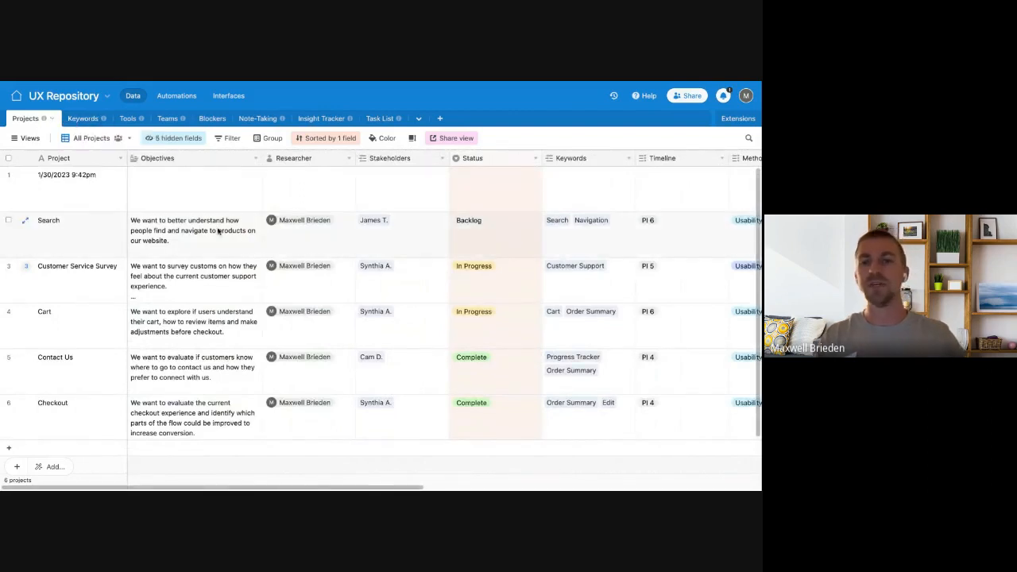
Look over the Teams, Note-Taking and Blockers tables of the base
click(167, 119)
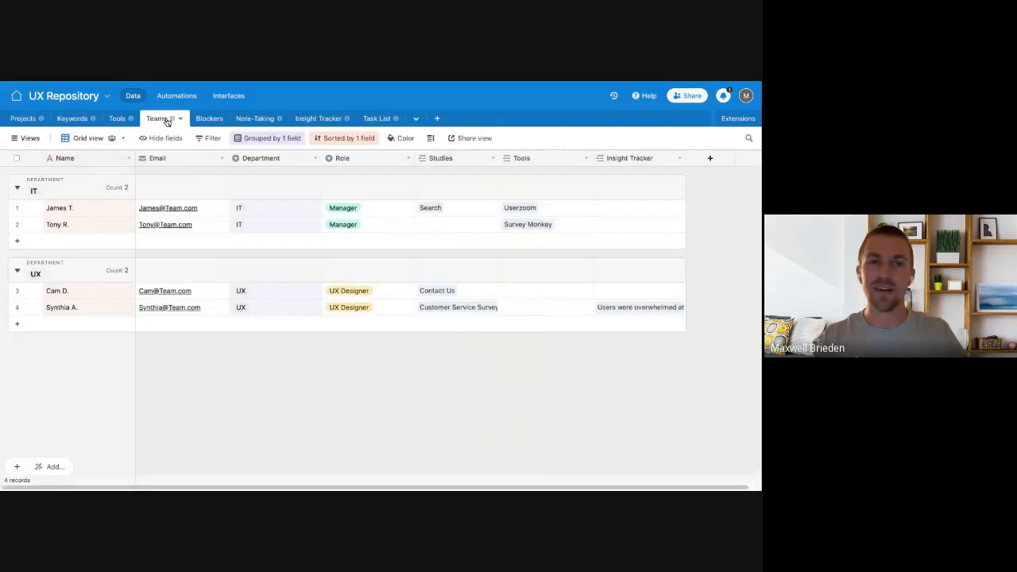
click(209, 120)
click(255, 120)
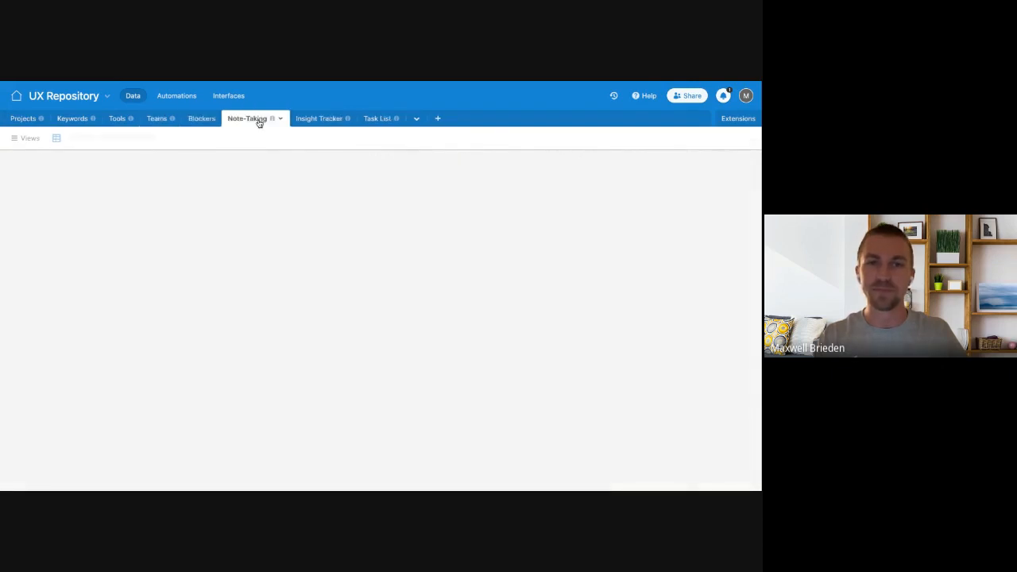
click(201, 118)
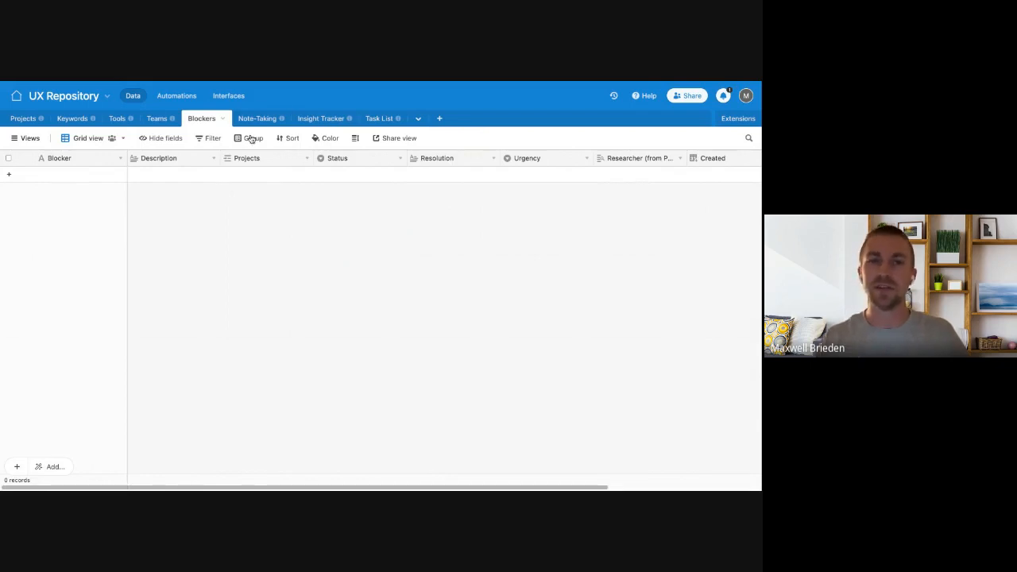
Open the Insight Tracker table, review its Checkout view fields and select the UX Recommendation of Insight 2
click(324, 120)
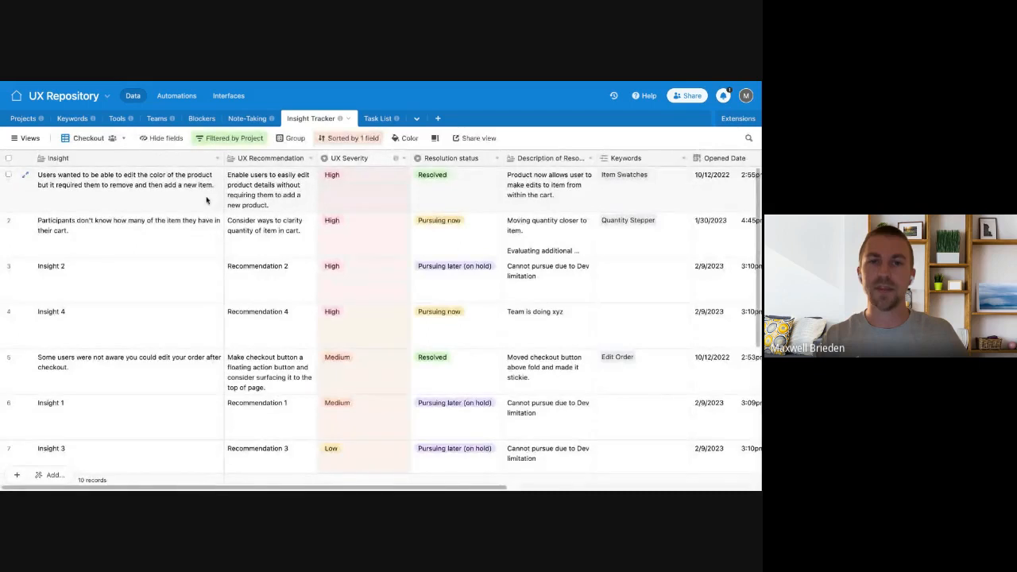
scroll(352, 244, right, 2)
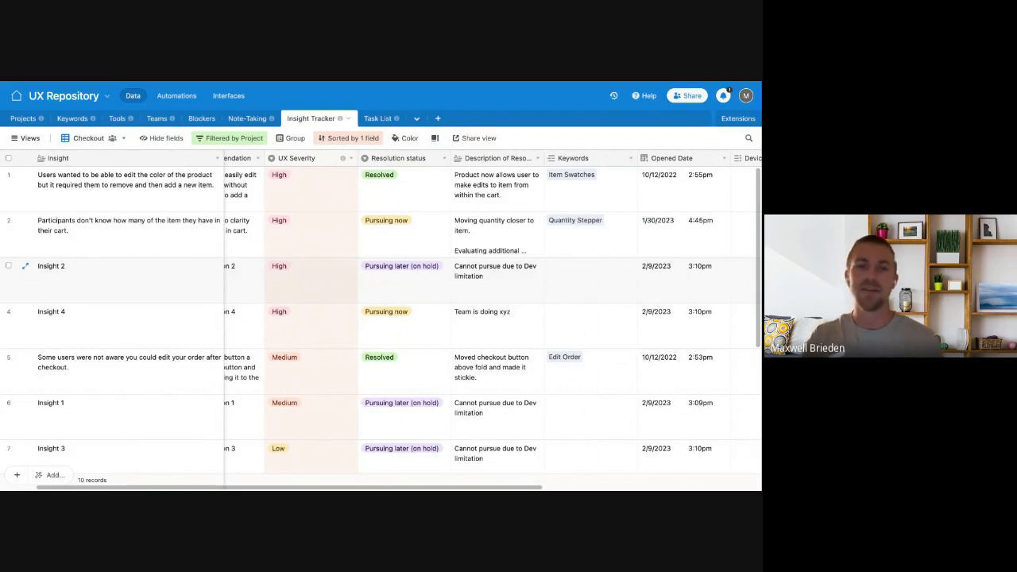
click(320, 286)
scroll(321, 288, left, 2)
click(276, 275)
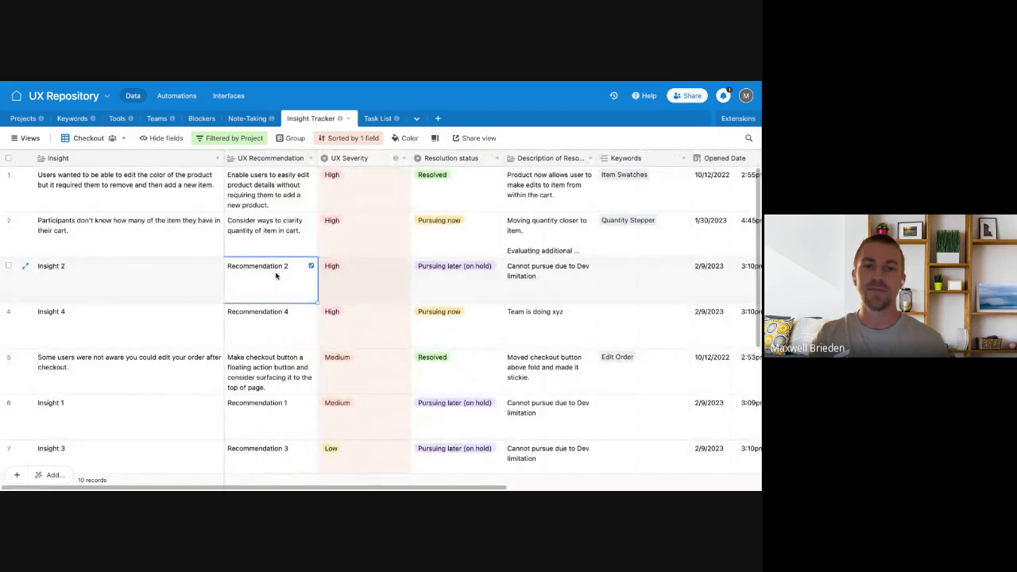